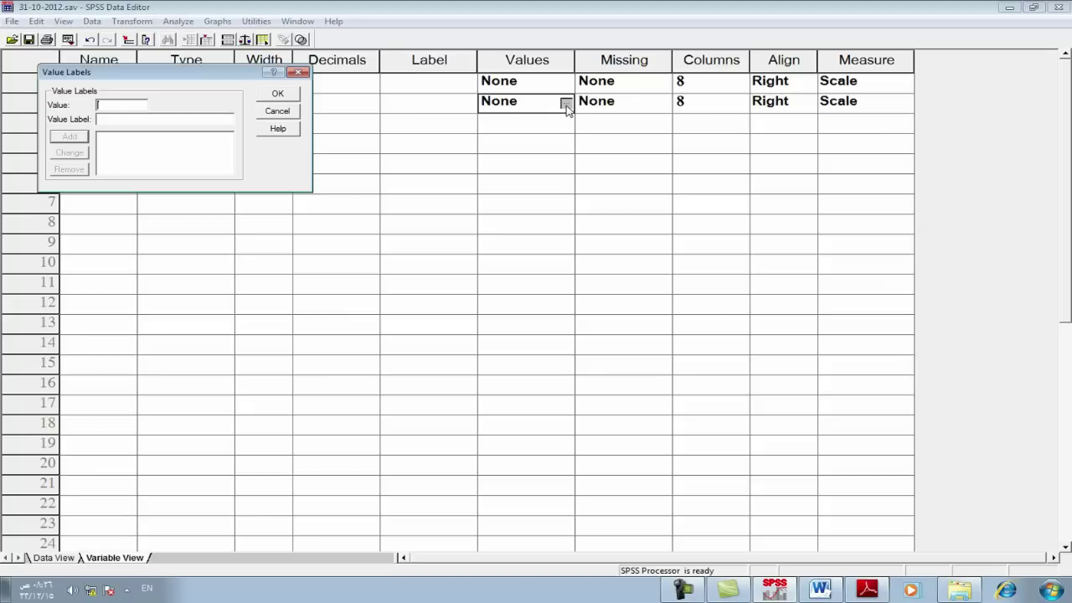
Step: Add gender value labels 1 = ذكر and 2 = انثى and confirm them
left_click(96, 104)
type("1")
type("ذكر")
left_click(69, 135)
type("2")
left_click(135, 122)
type("انثى")
left_click(59, 139)
left_click(269, 94)
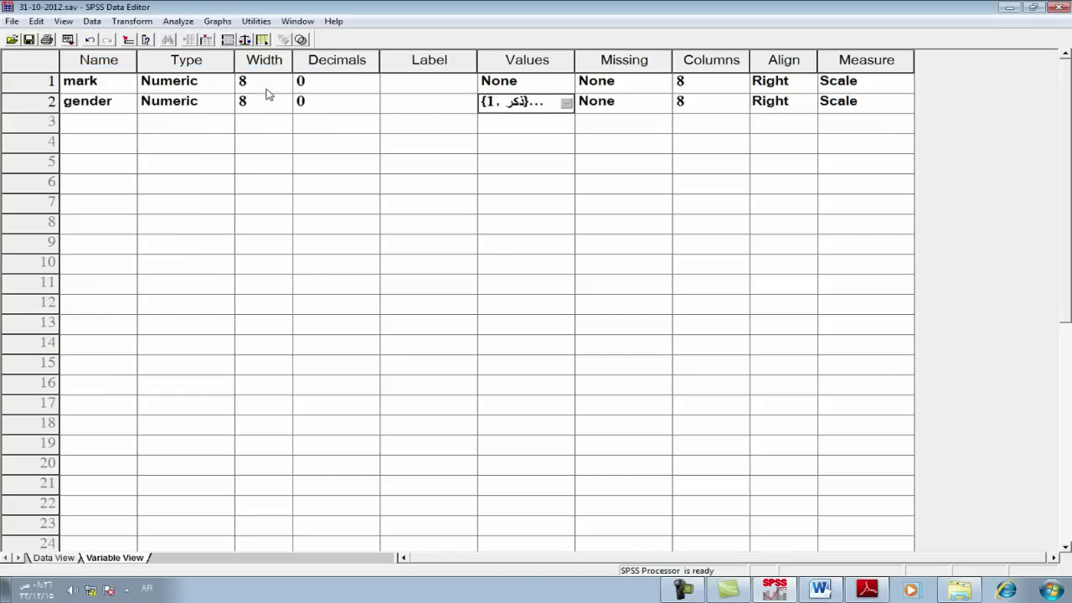
Step: In Data View, enter marks 90, 70, 75, 99, 90, 90 for rows 1–6
left_click(50, 557)
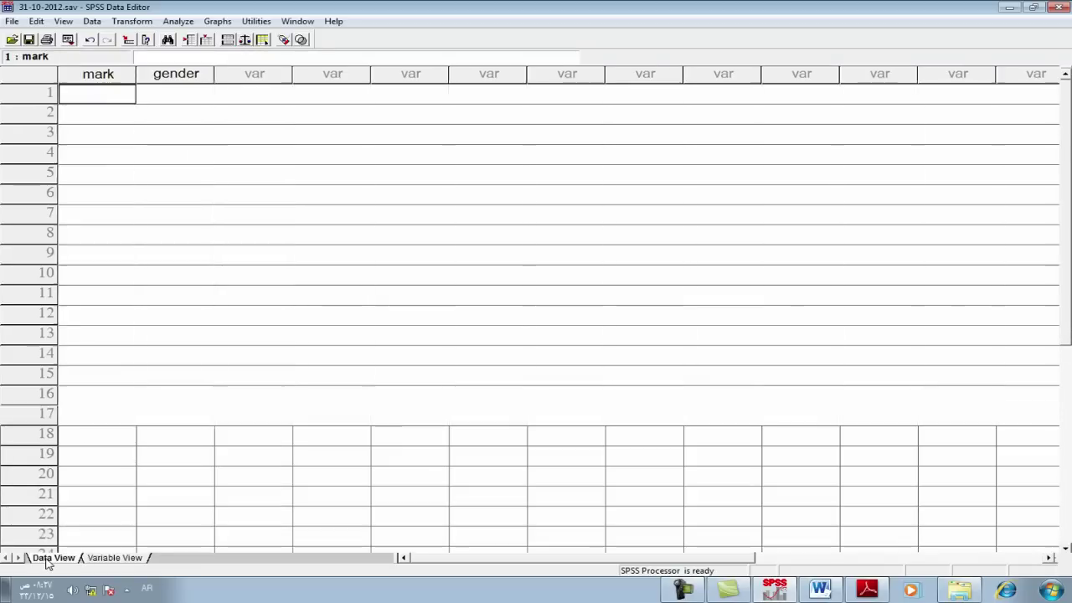
left_click(166, 93)
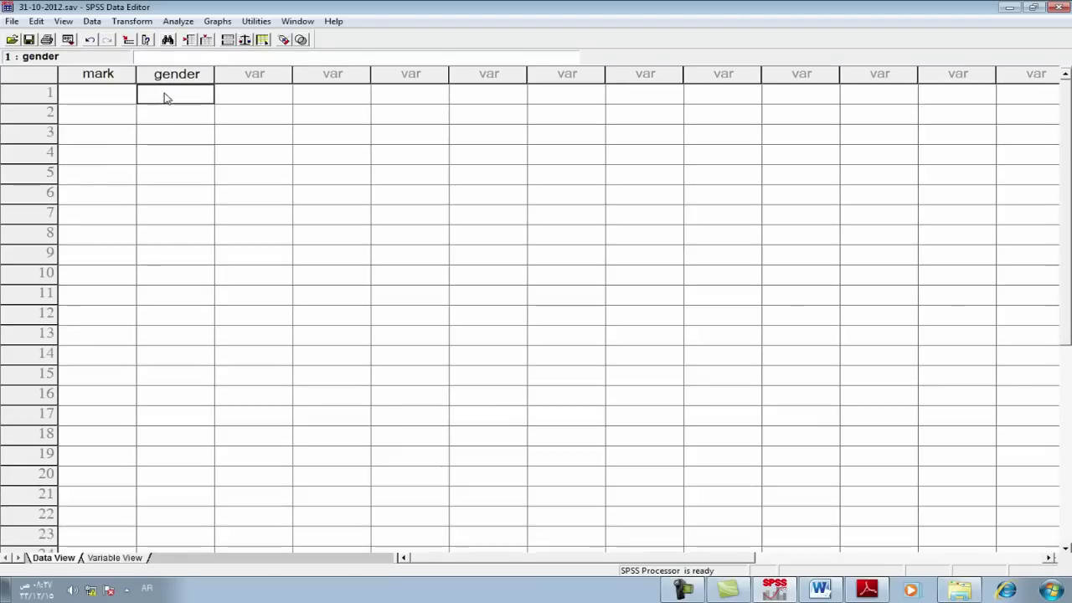
left_click(108, 100)
type("90")
key("Return")
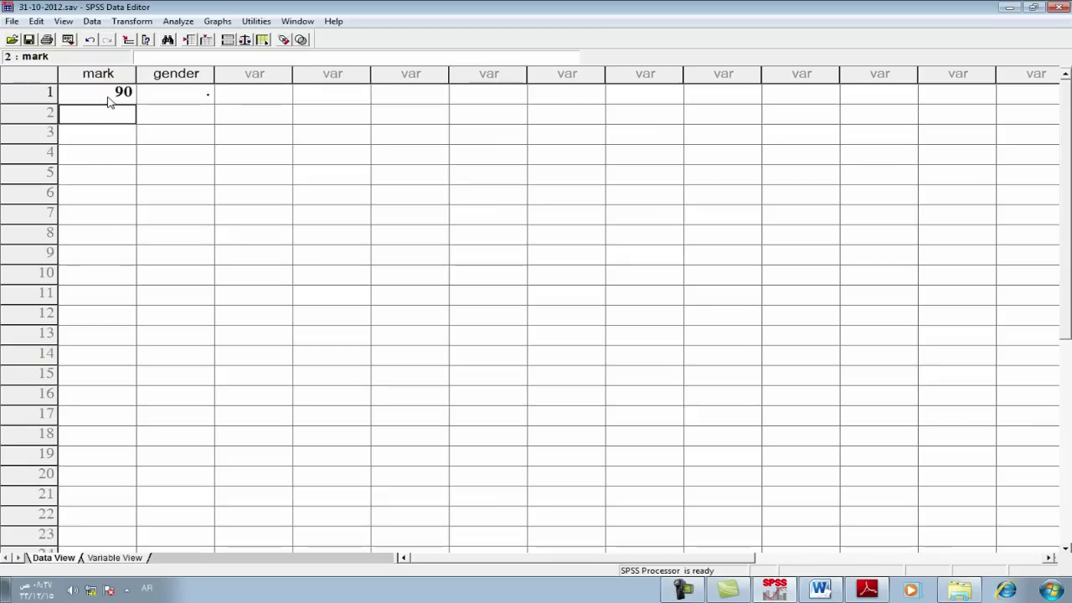
type("70")
key("Return")
type("75")
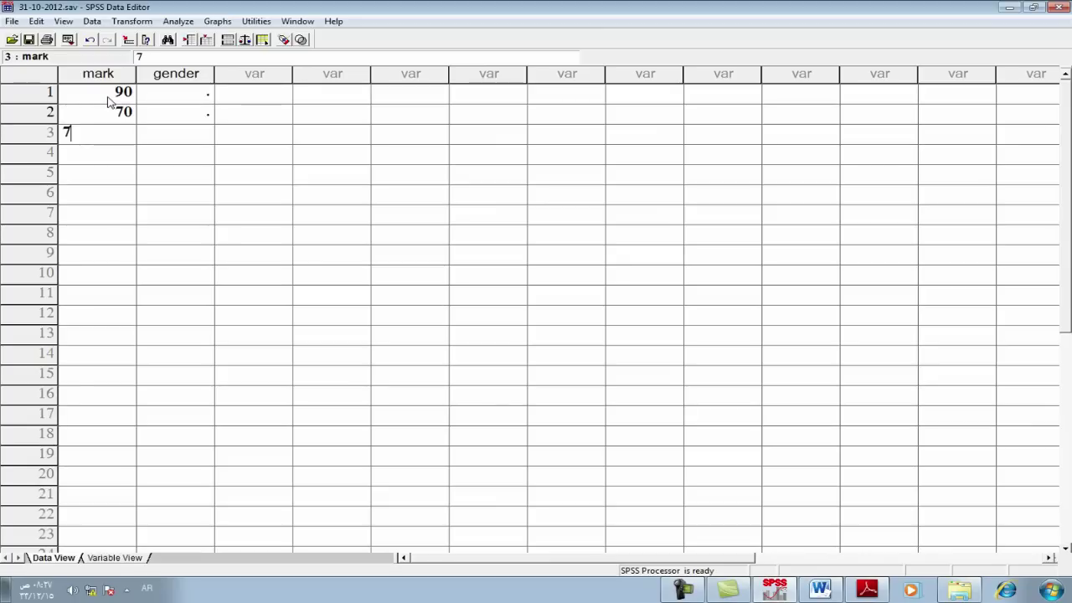
key("Return")
type("99")
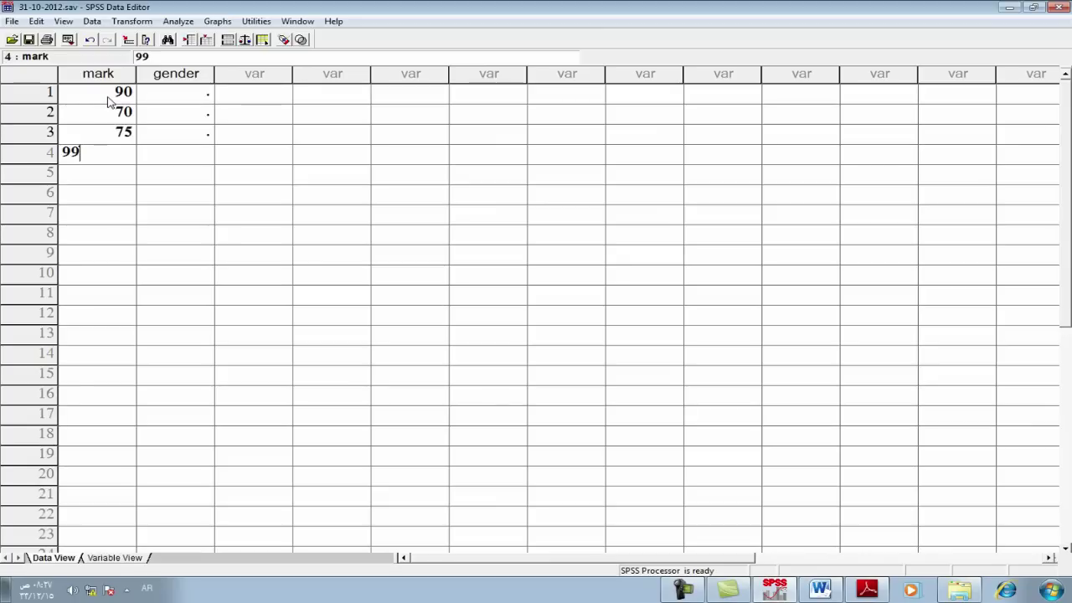
key("Return")
type("90")
key("Return")
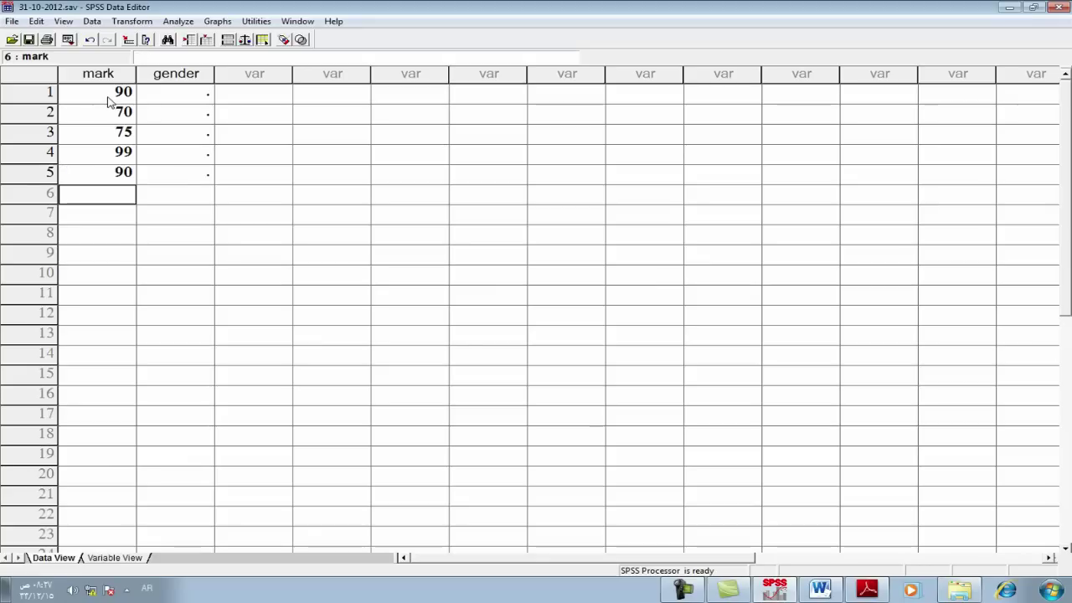
type("90")
key("Return")
Step: Enter marks 90, 99, 80, 75, 90, 80 for rows 7–12
type("90")
key("Return")
type("99")
key("Return")
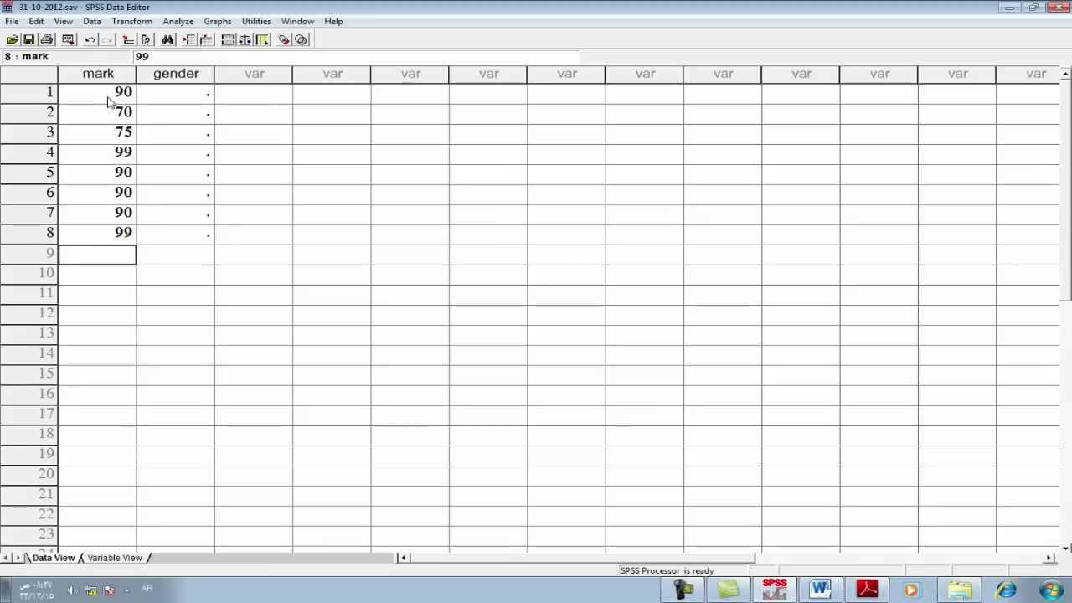
type("80")
key("Return")
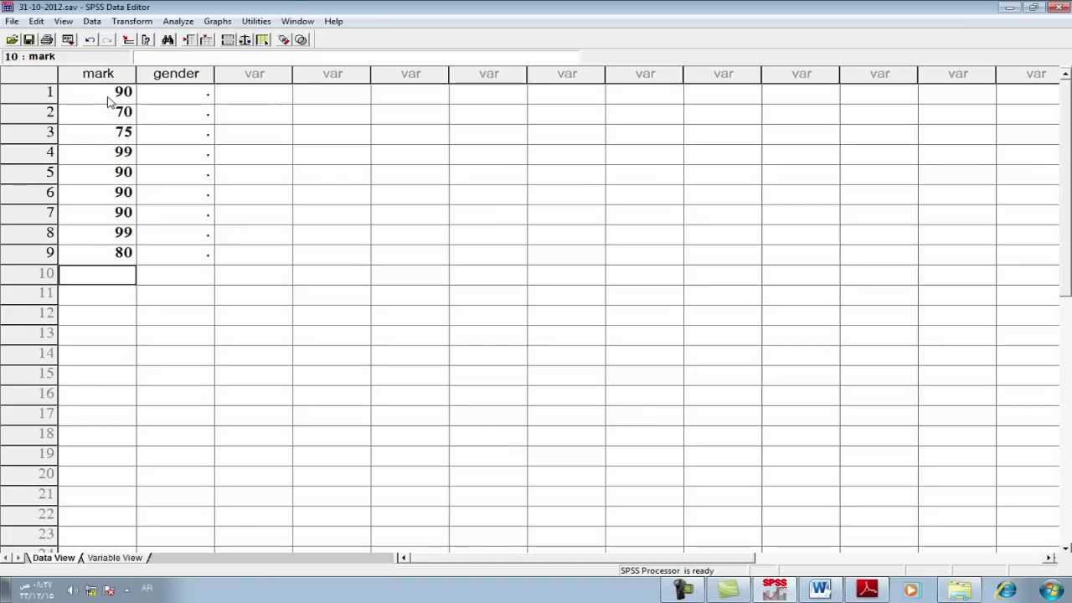
type("75")
key("Return")
type("90")
key("Return")
type("80")
key("Return")
Step: Fill the gender column with code 1 for rows 1–8 and 2 for rows 9–12
key("Up")
key("Up")
key("Up")
key("Up")
key("Up")
key("Up")
key("Up")
key("Up")
key("Up")
key("Up")
key("Up")
key("Up")
key("Right")
type("1 1 1 1 1 1 1 1 1")
key("Return")
key("Return")
key("Return")
type("2")
key("Up")
type("2")
key("Up")
type("2")
key("Up")
type("2")
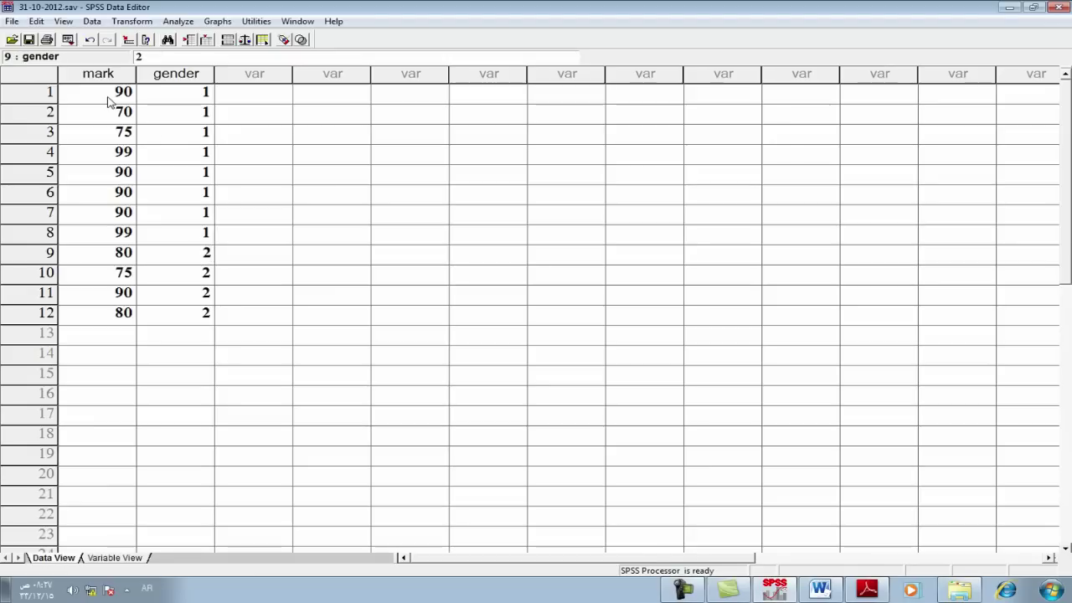
left_click(63, 21)
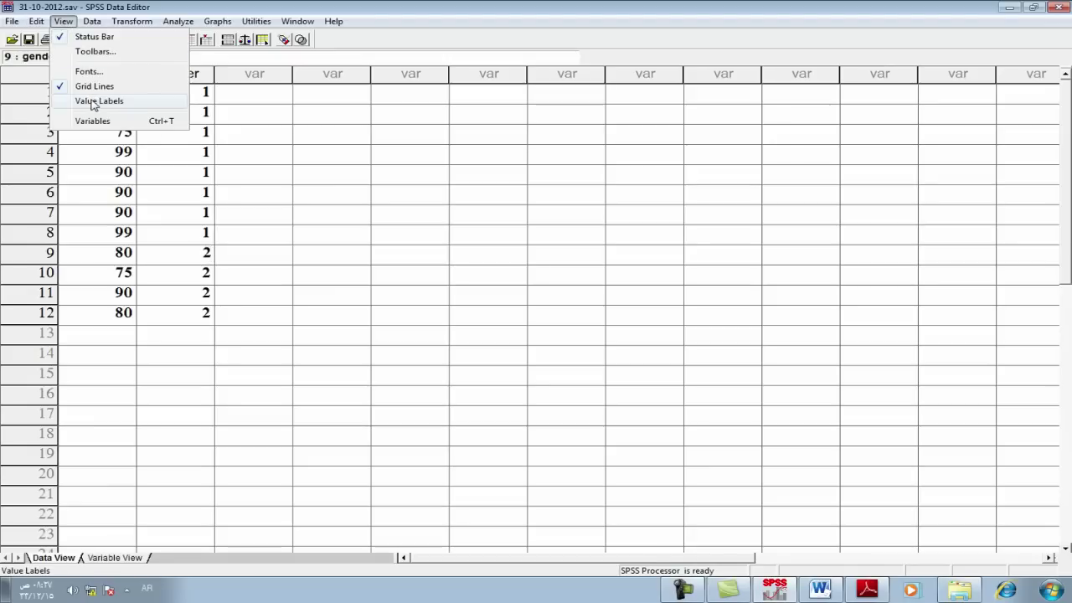
Step: Turn on value labels so gender reads ذكر/انثى, then check the Word exercise and return
left_click(94, 101)
left_click(274, 175)
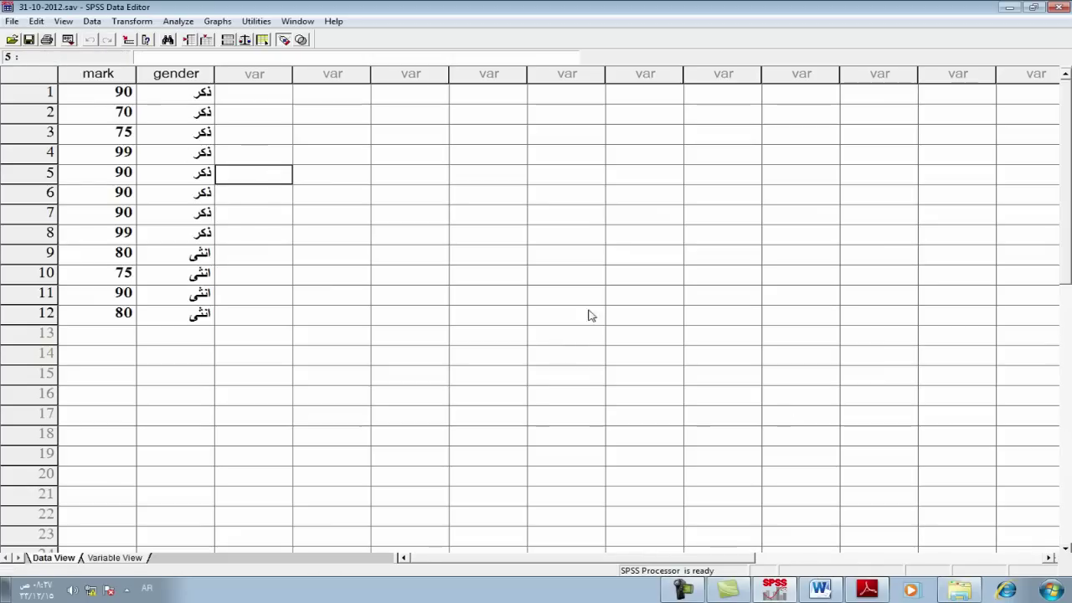
left_click(820, 590)
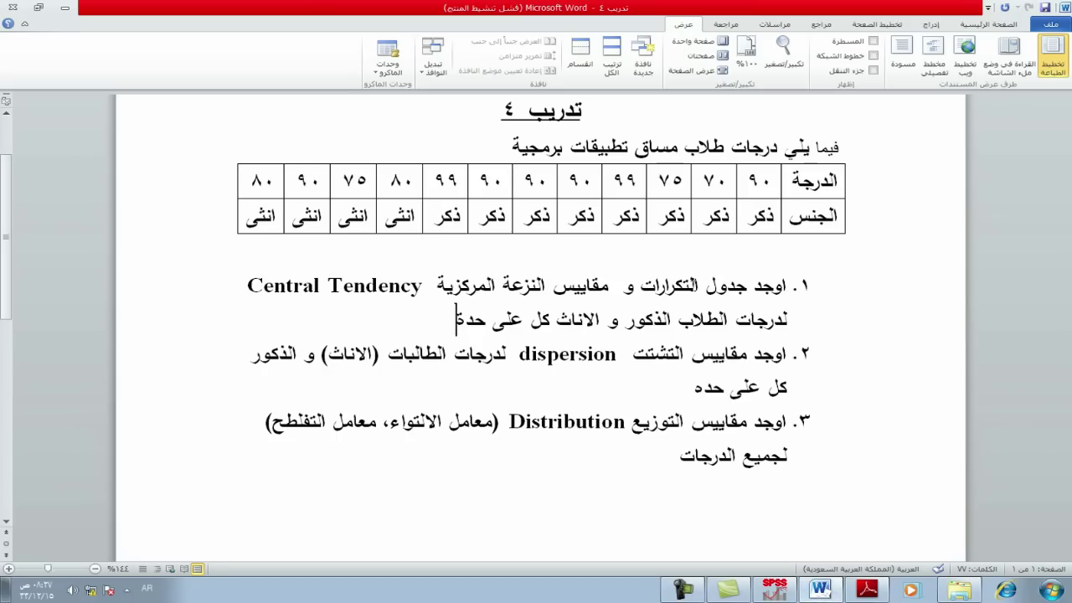
left_click(775, 589)
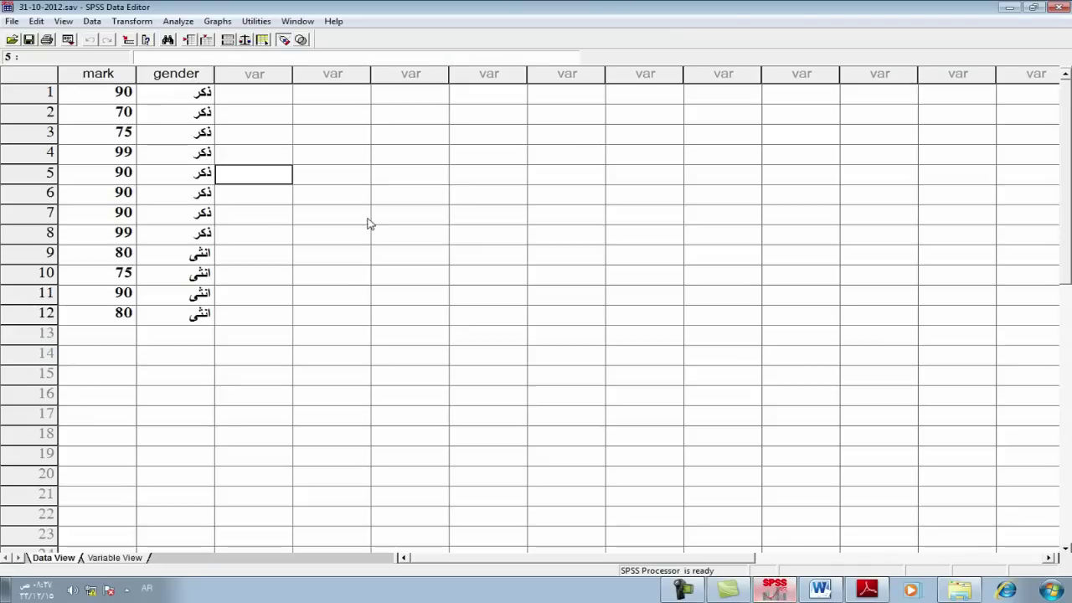
Step: Set up Frequencies on mark requesting mean, median, mode, sum and skewness
left_click(177, 22)
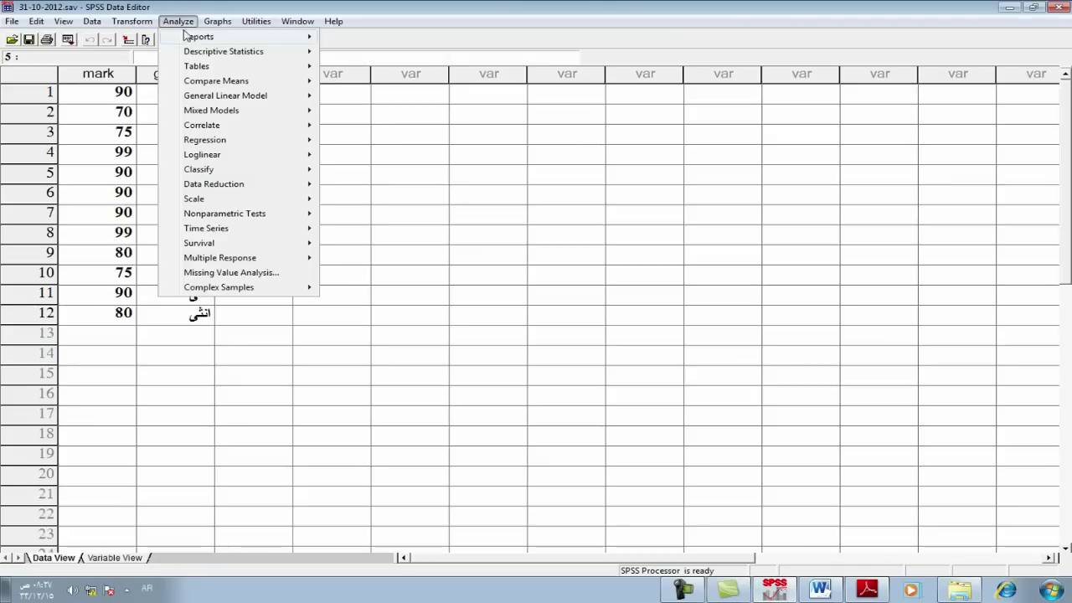
mouse_move(209, 52)
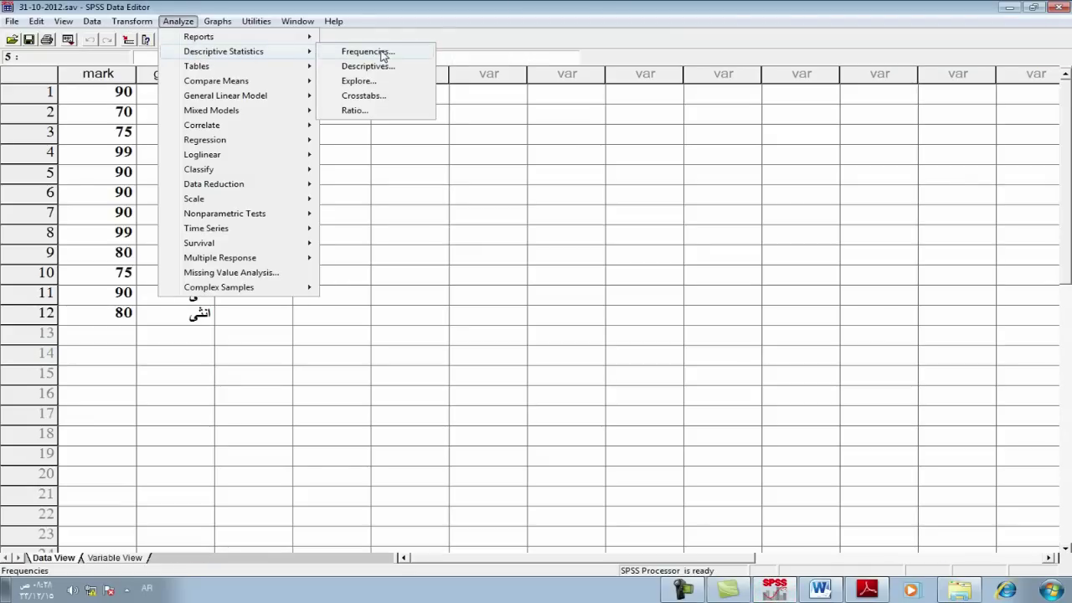
left_click(369, 52)
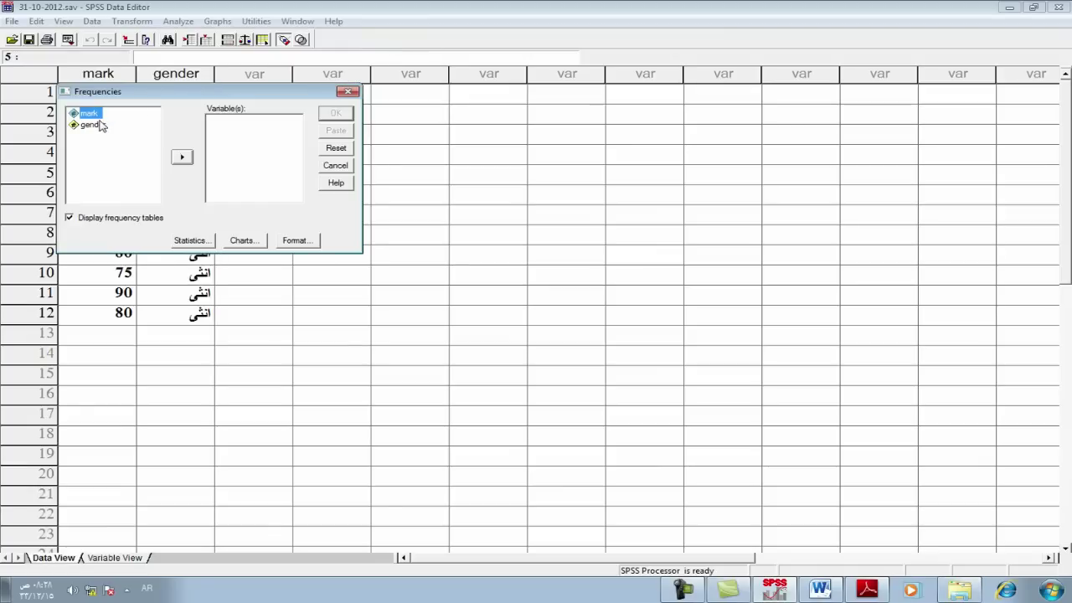
left_click(181, 158)
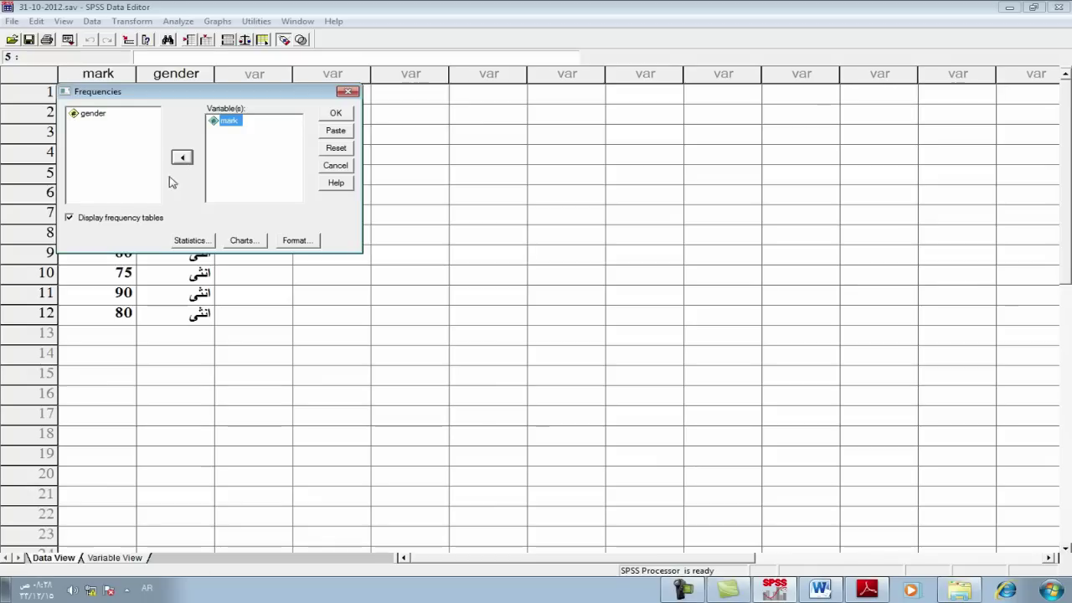
left_click(193, 243)
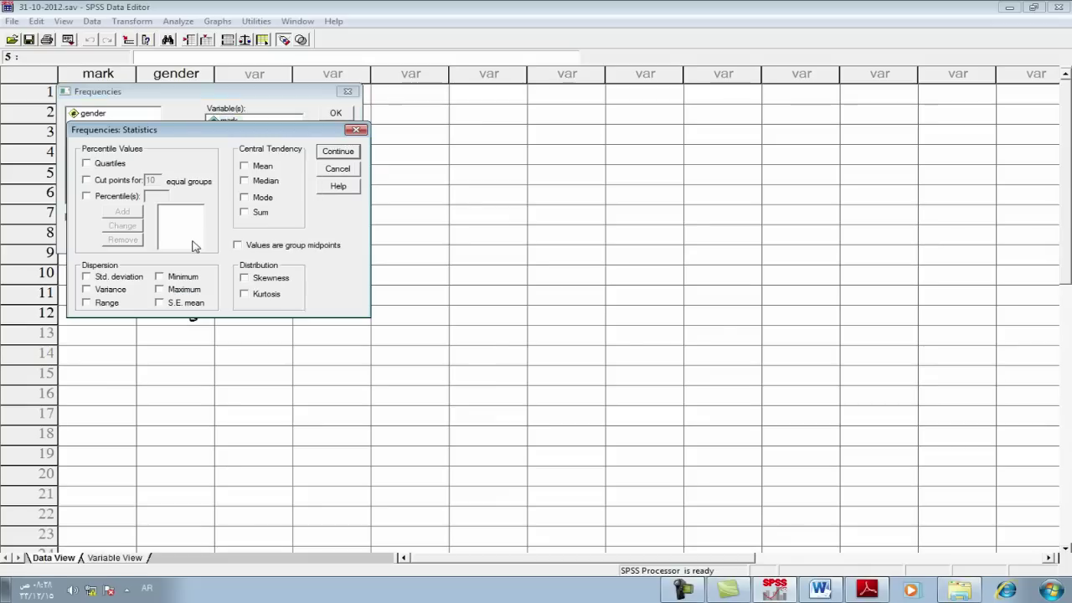
left_click(243, 167)
left_click(244, 198)
left_click(246, 213)
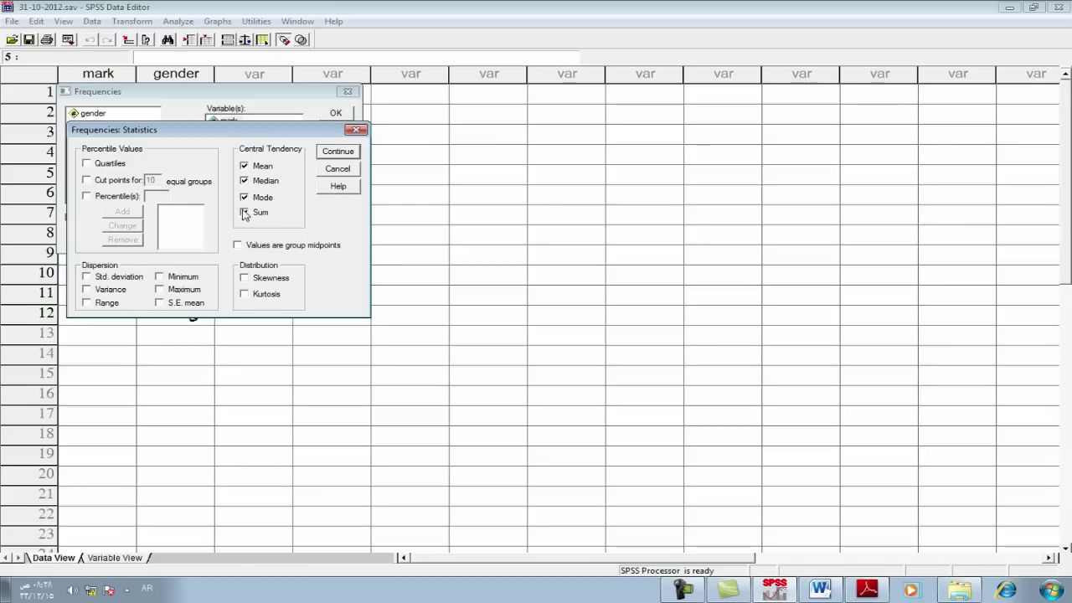
left_click(245, 213)
left_click(244, 279)
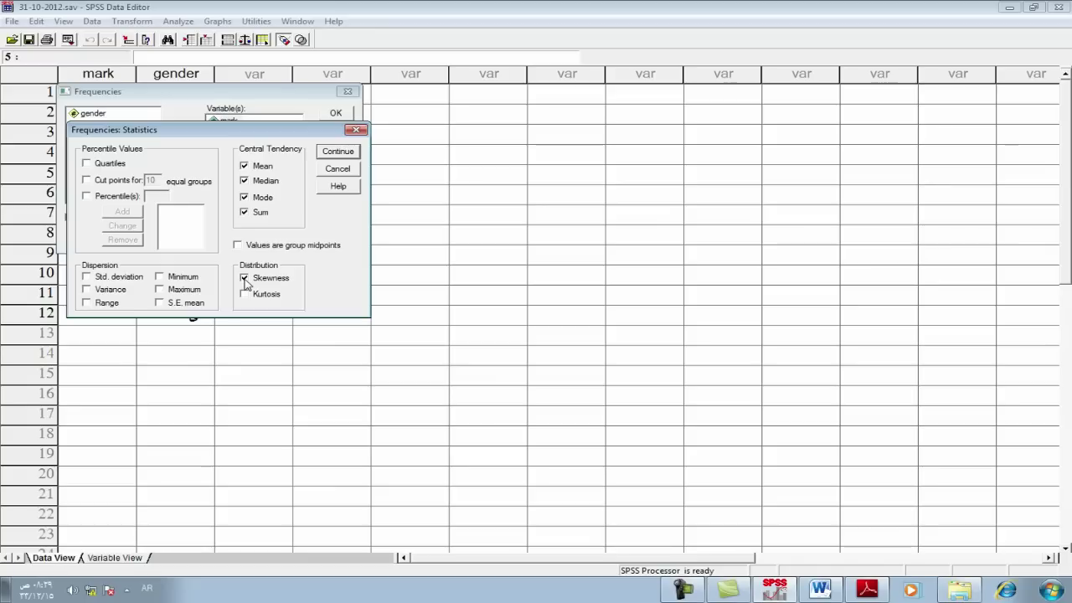
left_click(338, 150)
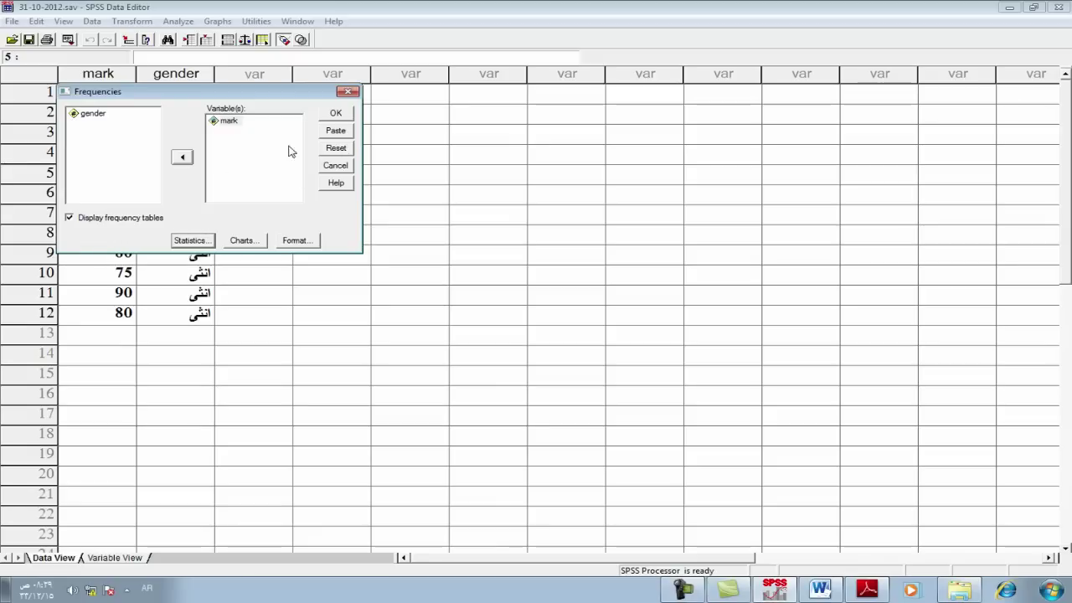
Step: Run Frequencies on mark (mean 85.67, median 90, mode 90, sum 1028), then close the Viewer
left_click(337, 113)
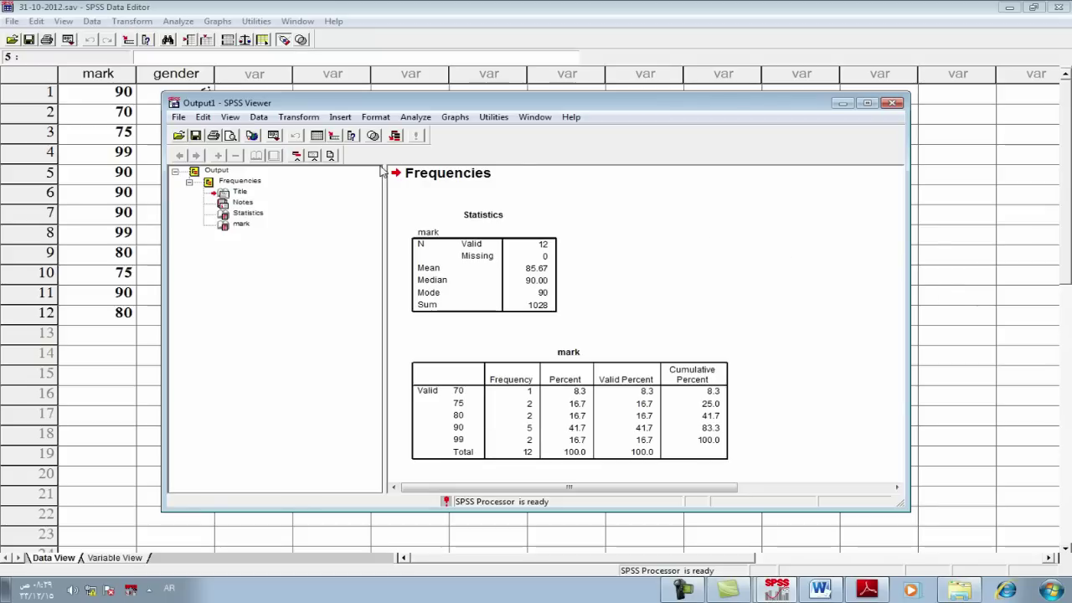
left_click(225, 175)
left_click(700, 194)
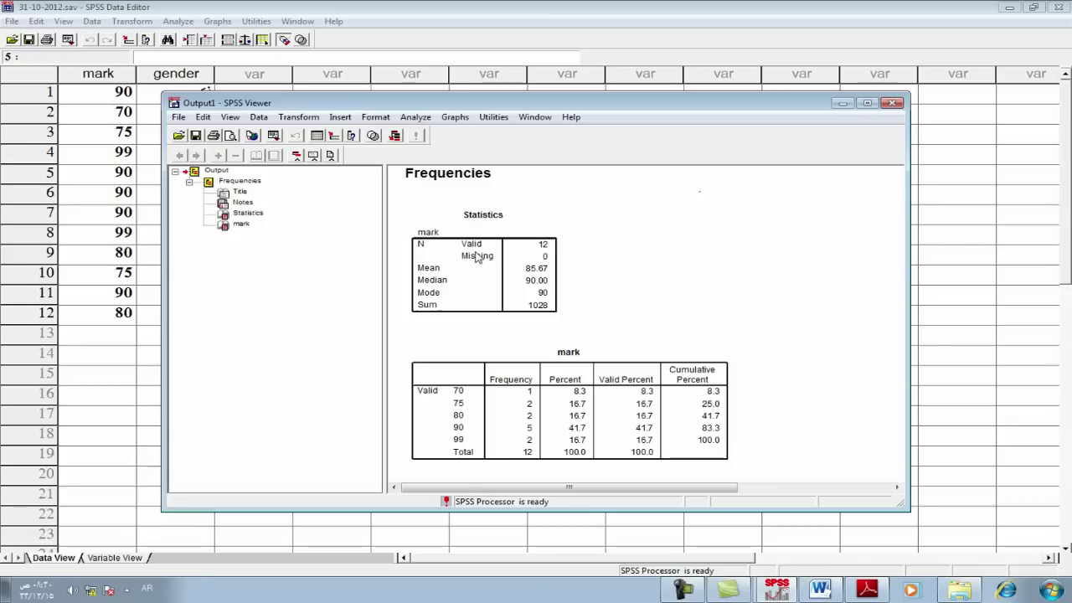
left_click(891, 103)
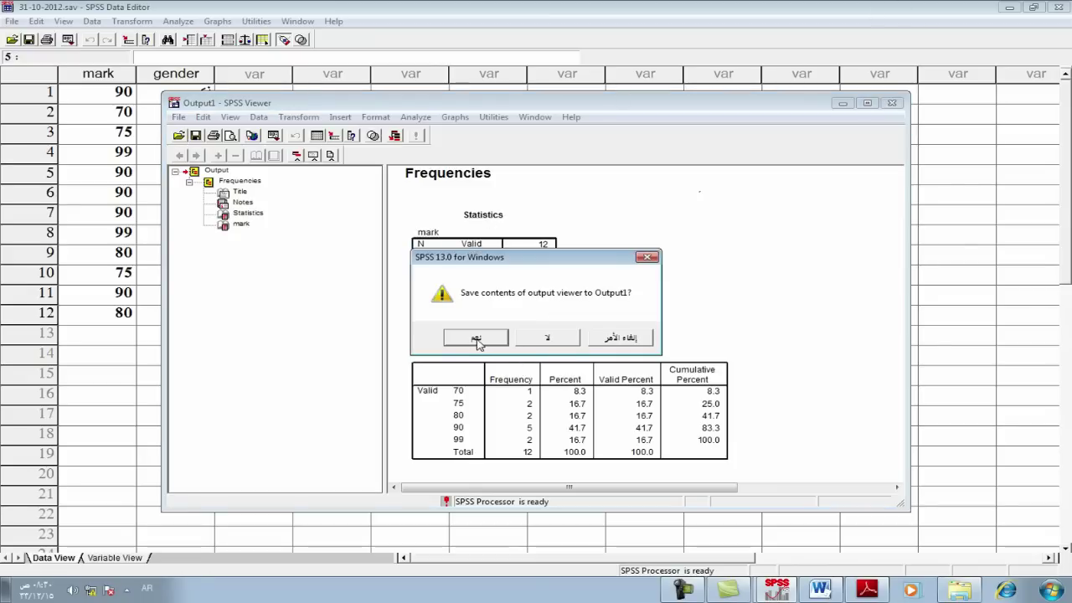
Step: Close the output without saving, then reopen and cancel the Frequencies dialog
left_click(548, 338)
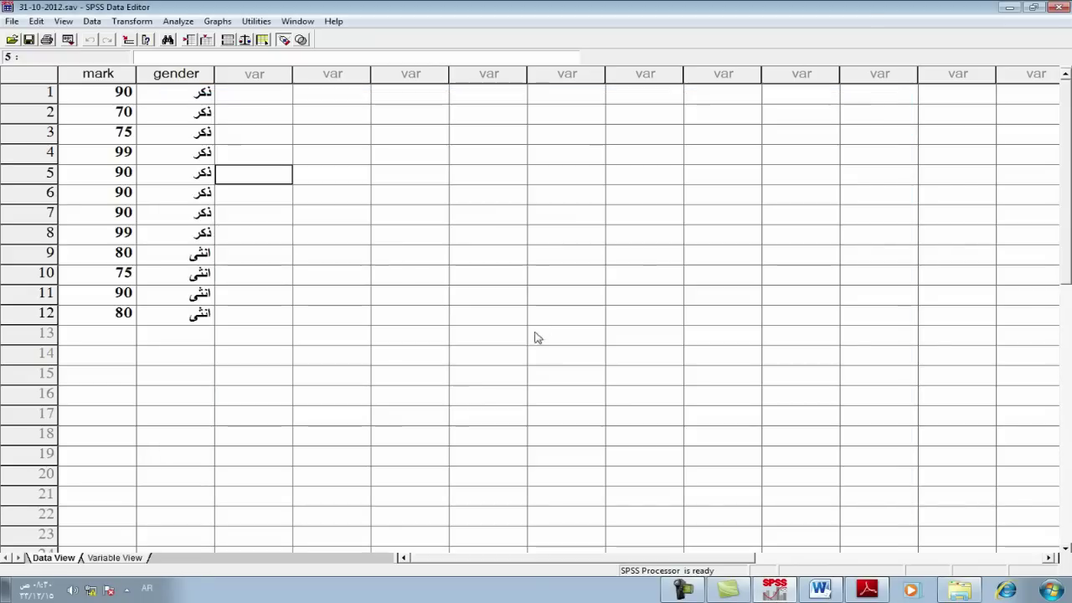
left_click(179, 21)
mouse_move(209, 51)
left_click(367, 53)
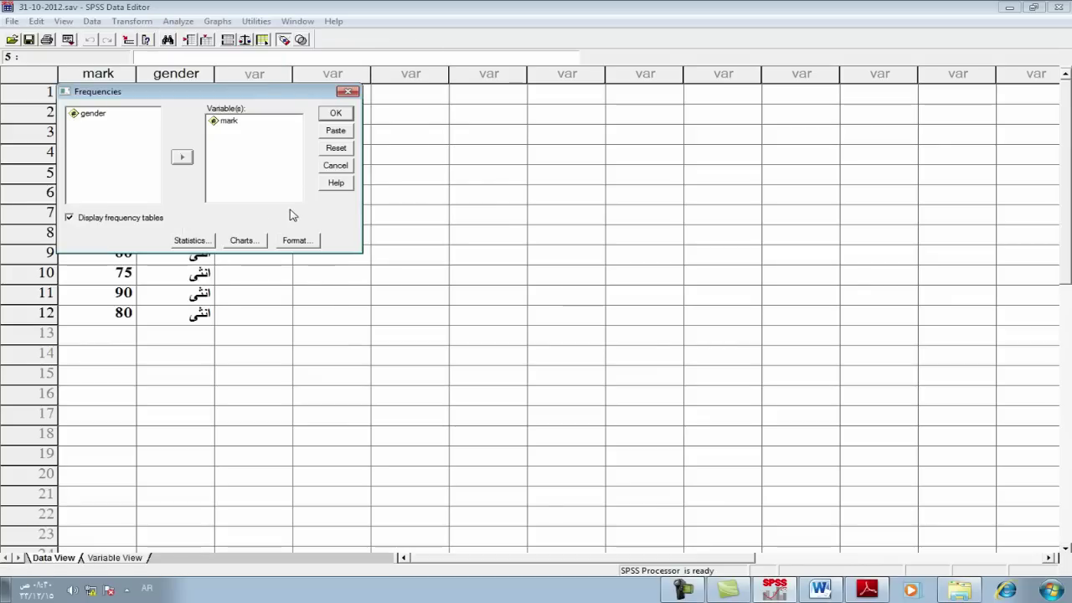
left_click(346, 92)
left_click(186, 117)
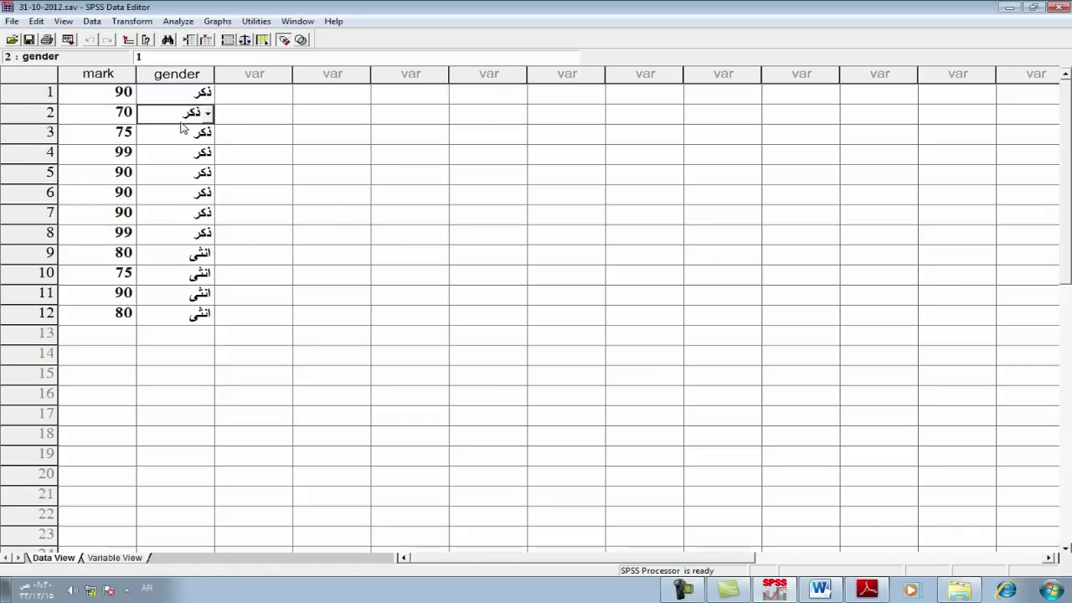
left_click(265, 118)
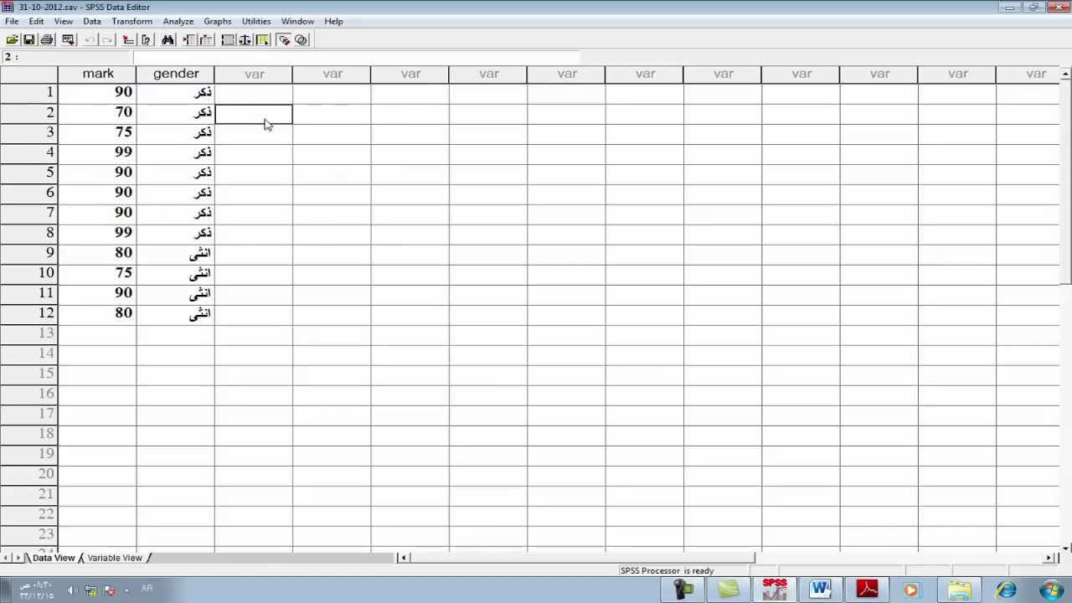
Step: Browse the Analyze and Graphs menus to reach the Descriptive Statistics submenu
left_click(178, 22)
mouse_move(201, 56)
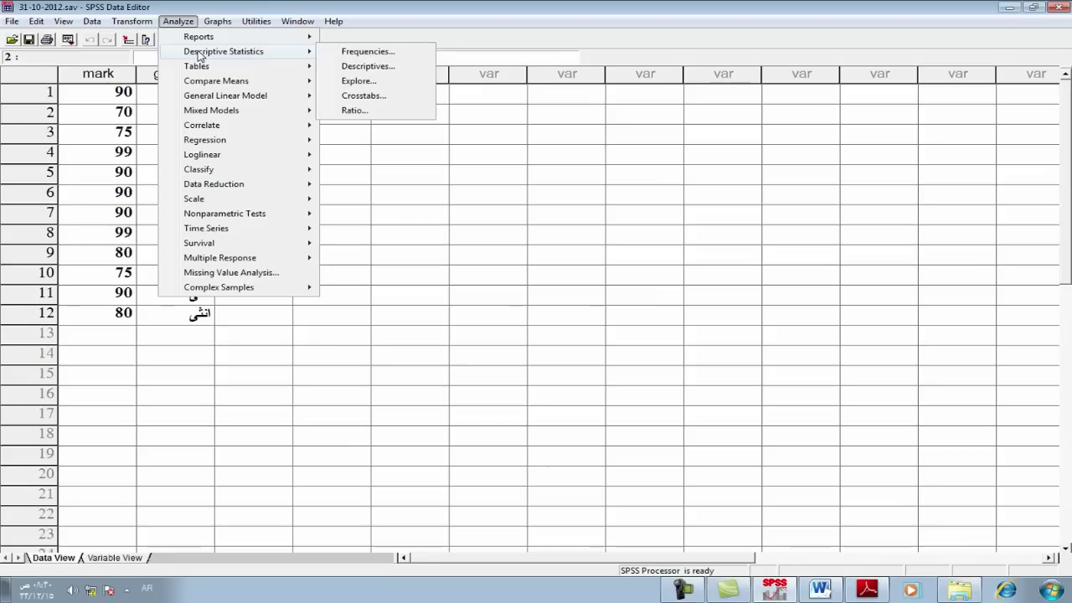
left_click(217, 22)
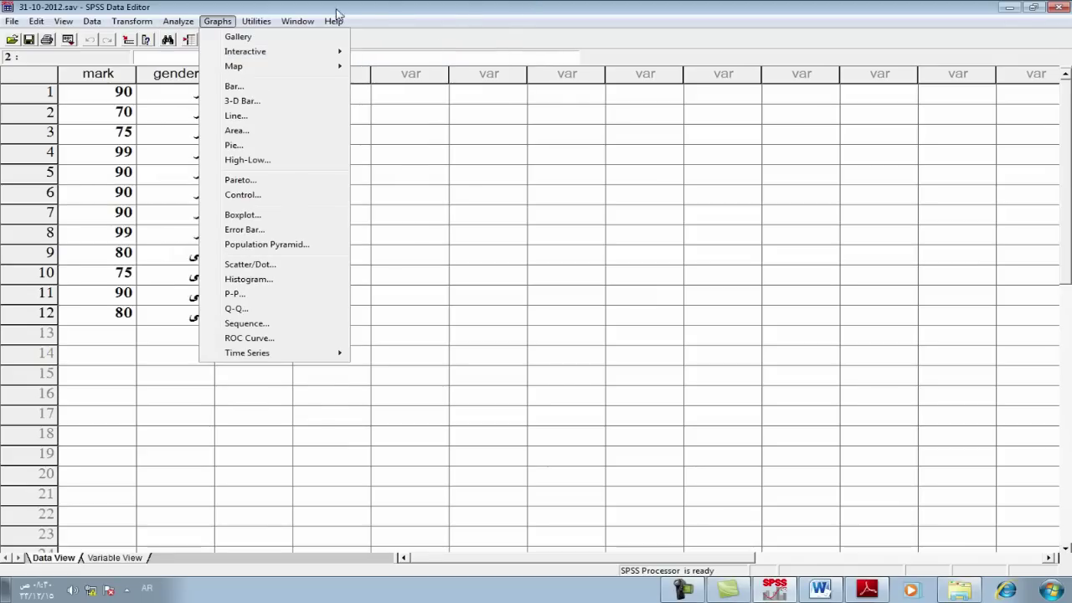
mouse_move(178, 22)
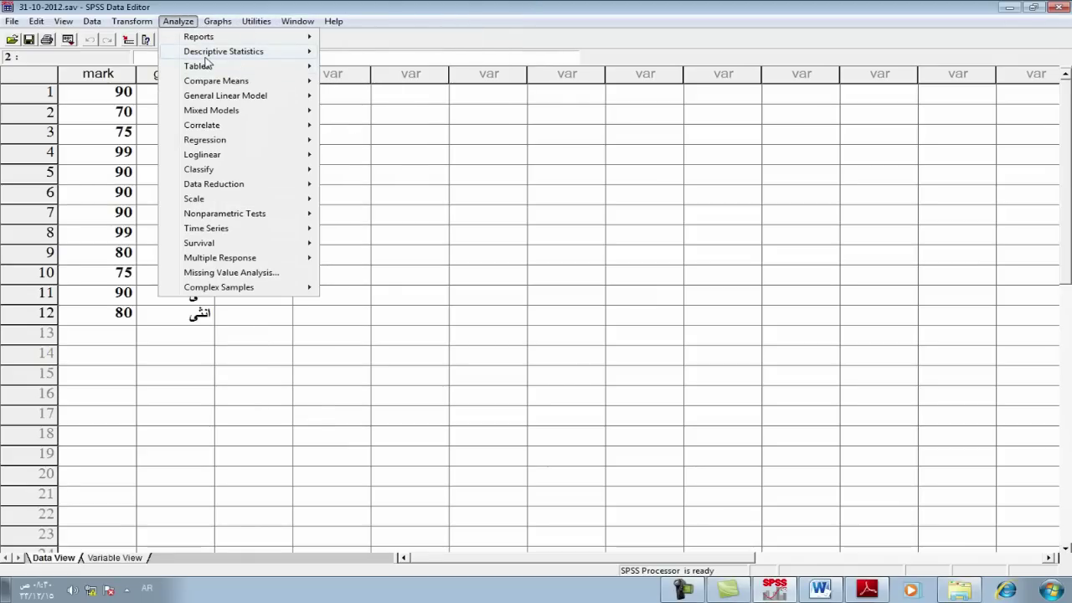
mouse_move(204, 55)
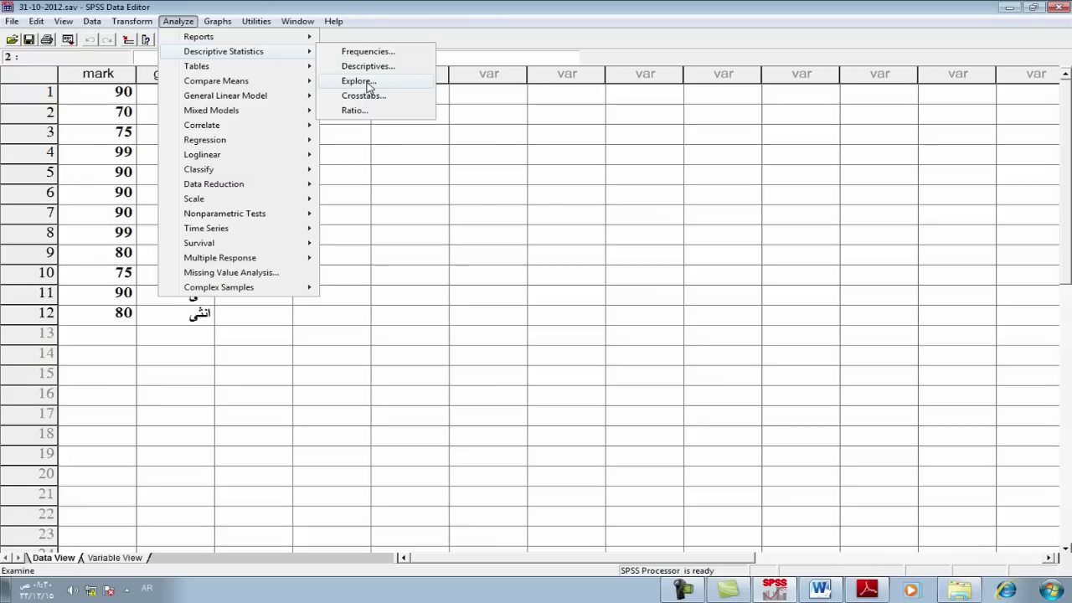
left_click(383, 143)
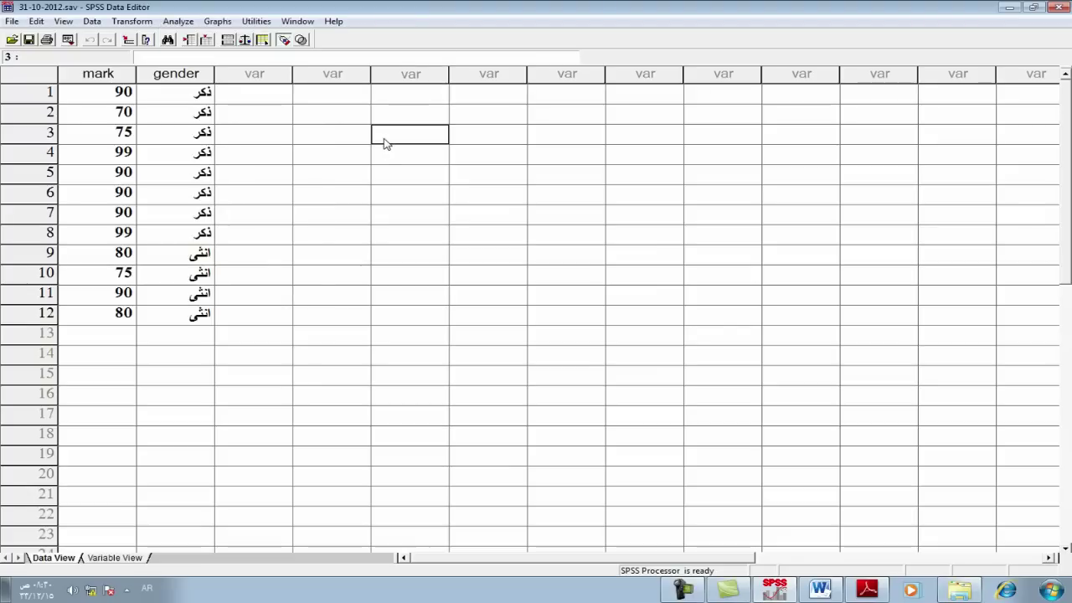
Step: Use Select Cases with the condition gender =1 to filter out rows 9–12
left_click(267, 99)
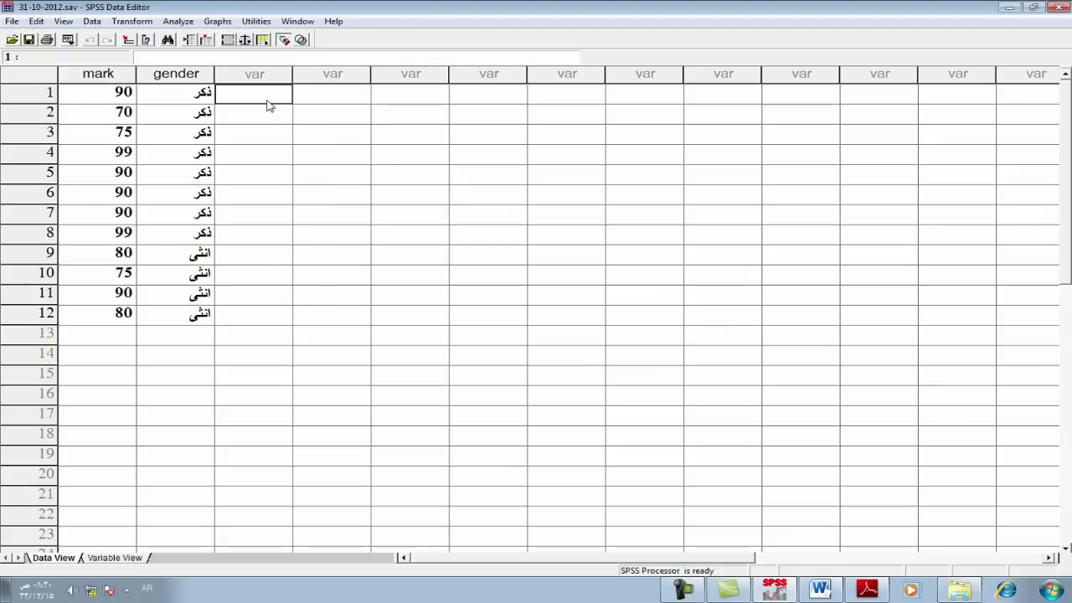
key("Left")
key("Right")
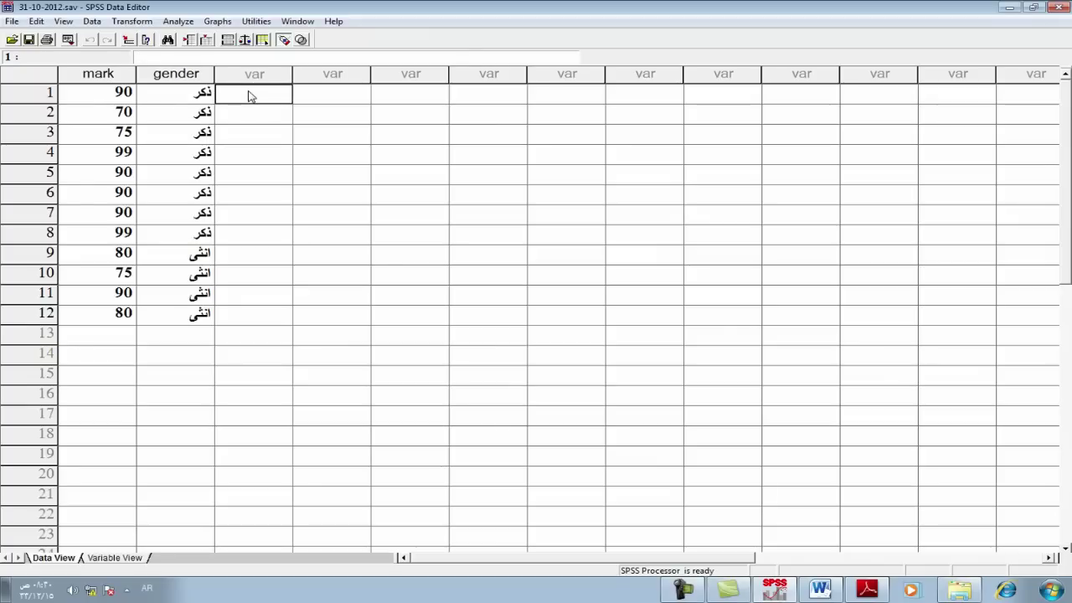
left_click(92, 21)
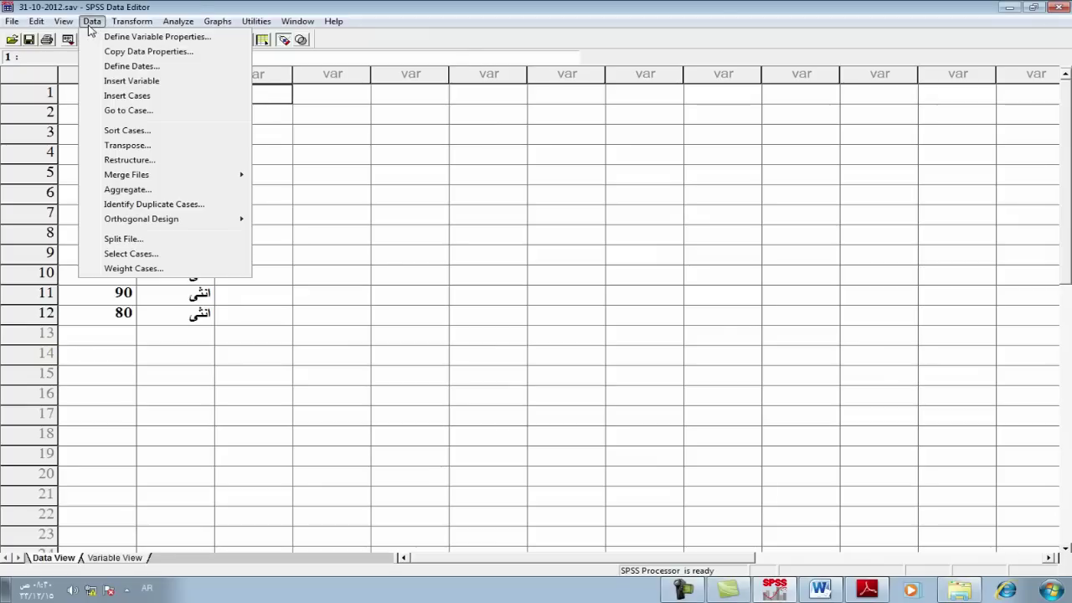
left_click(122, 254)
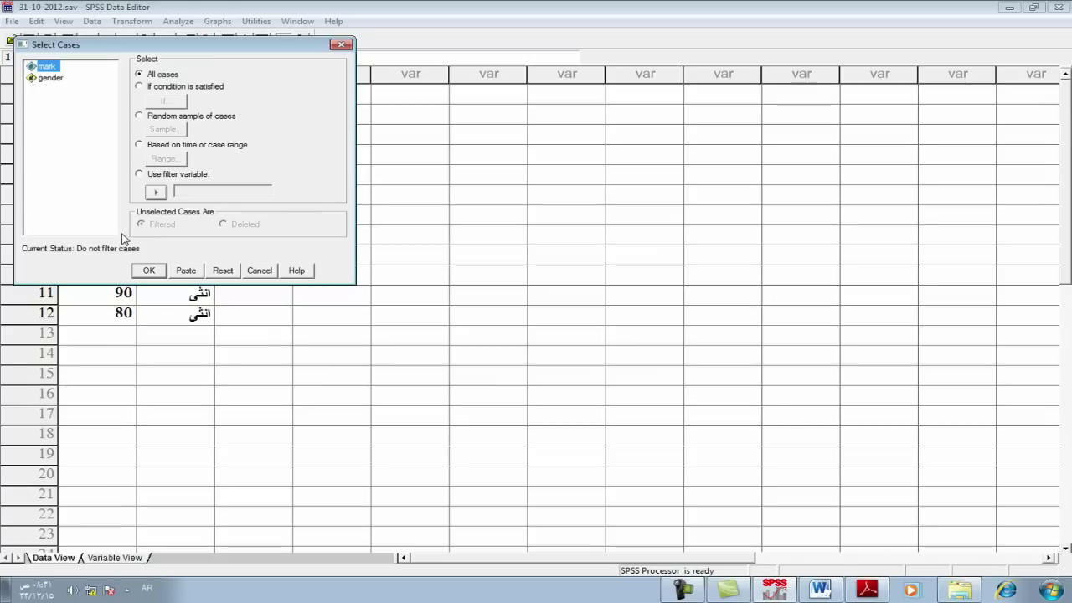
left_click(139, 88)
left_click(166, 101)
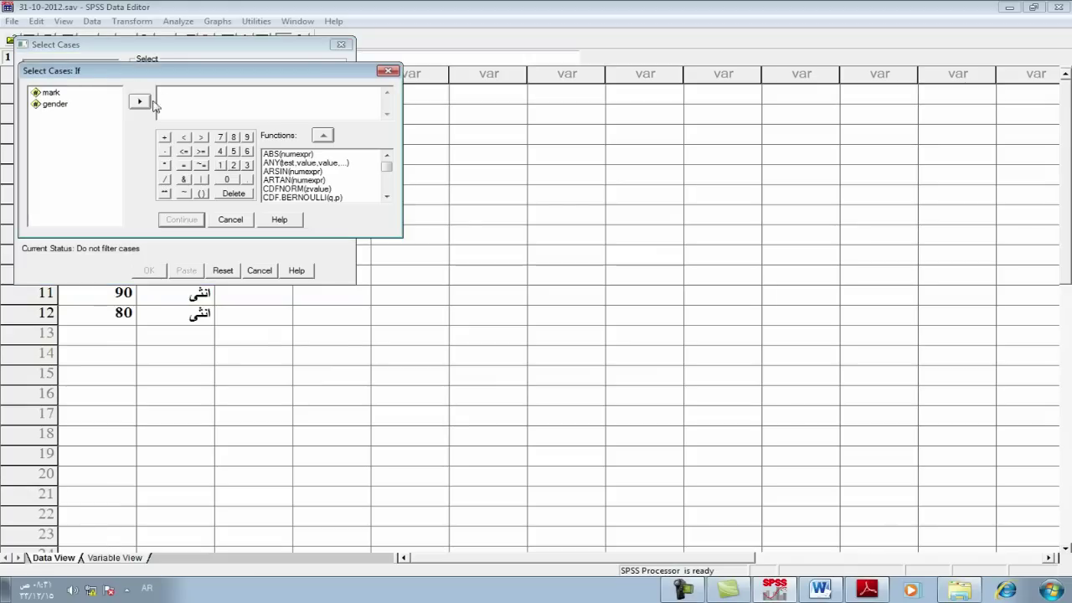
double_click(55, 105)
left_click(164, 165)
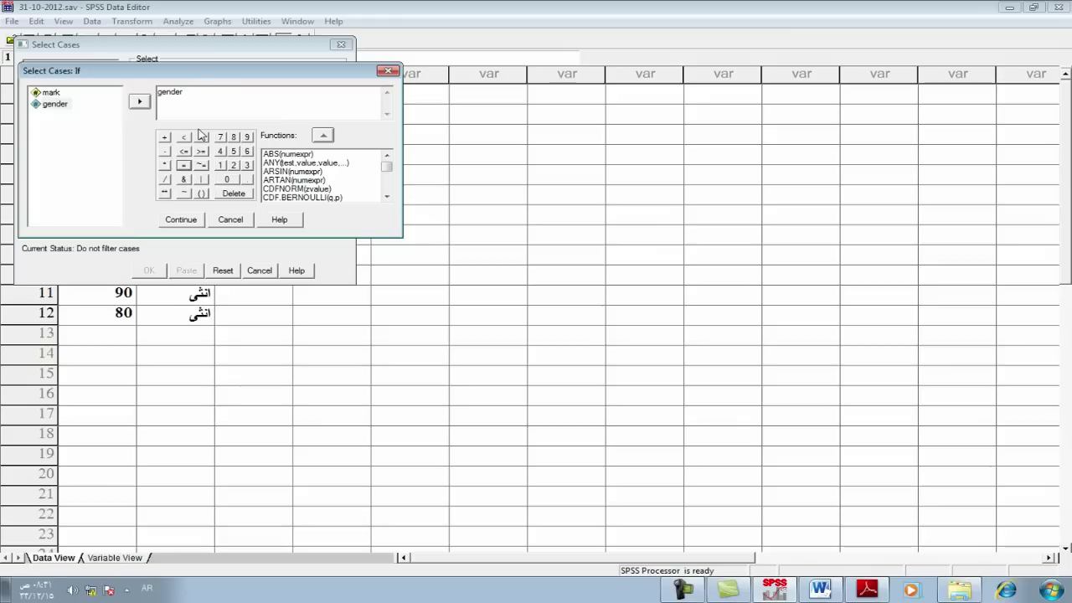
type("=1")
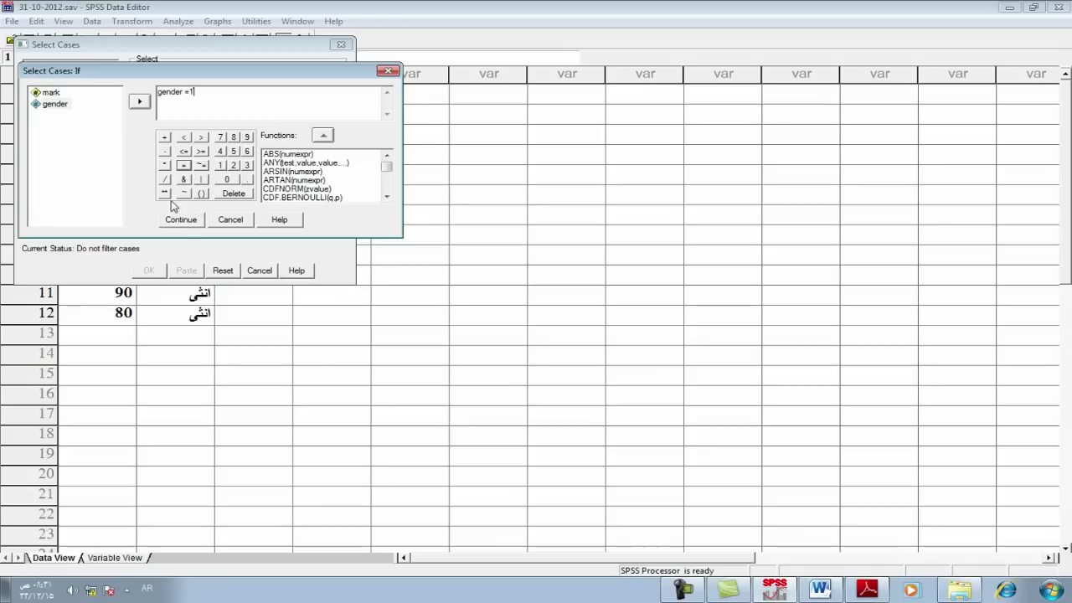
left_click(182, 220)
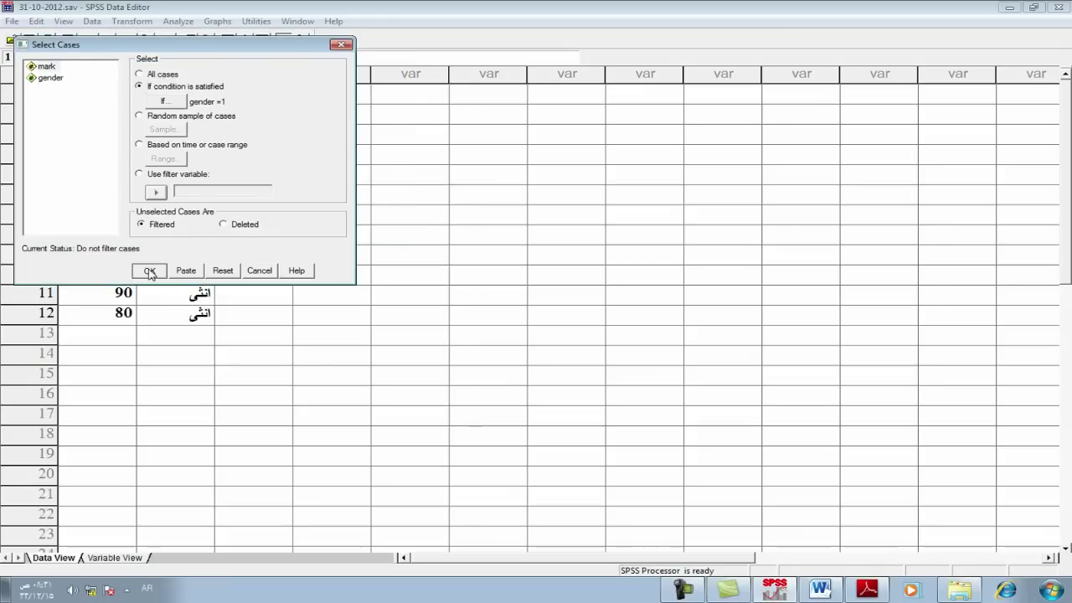
left_click(149, 269)
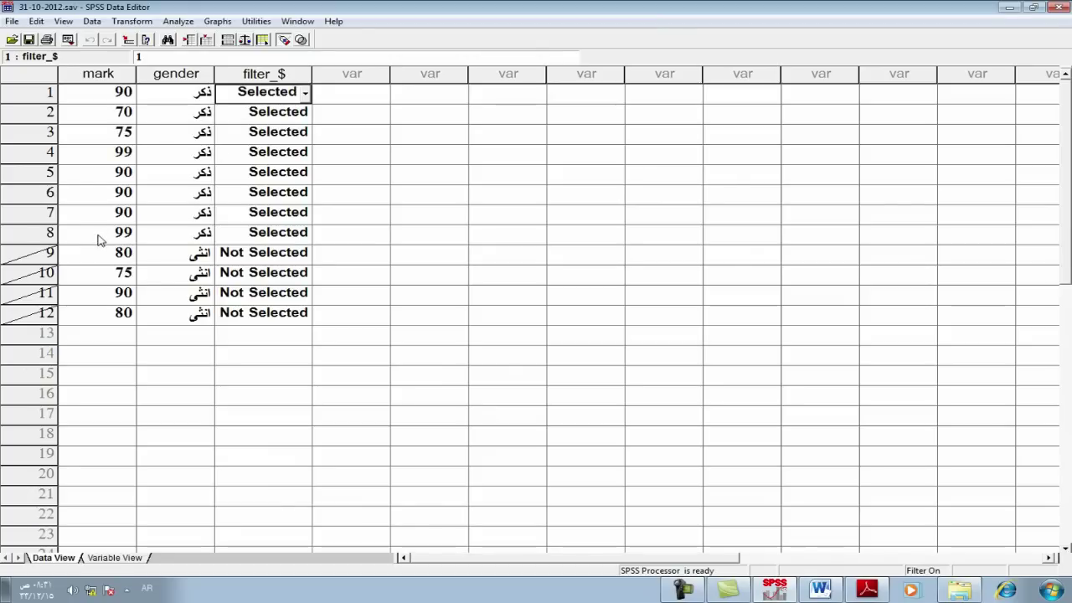
left_click_drag(45, 97, 51, 312)
left_click(108, 352)
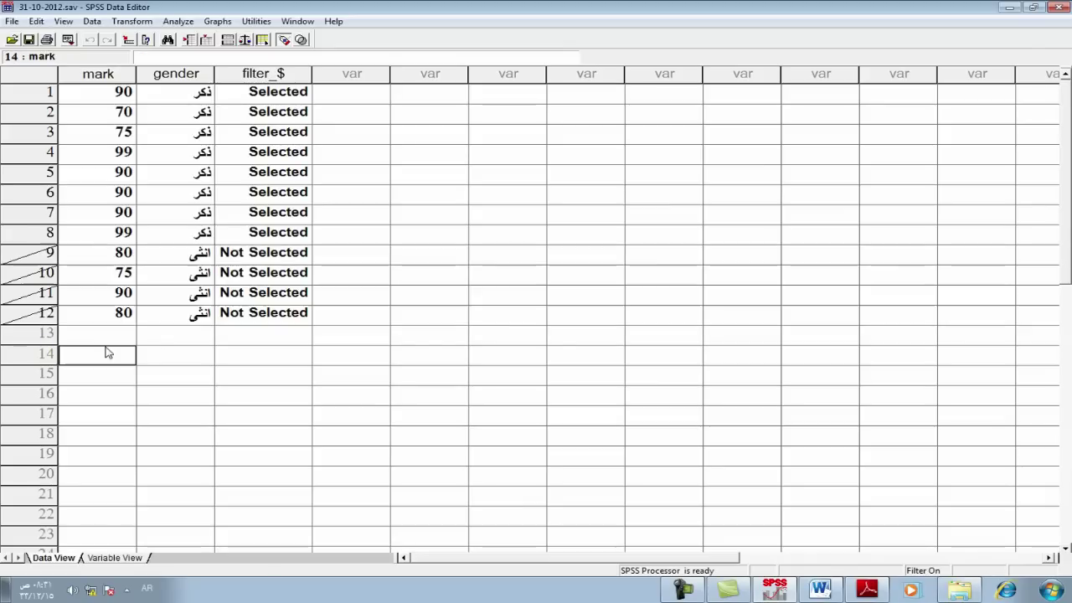
left_click_drag(35, 250, 38, 313)
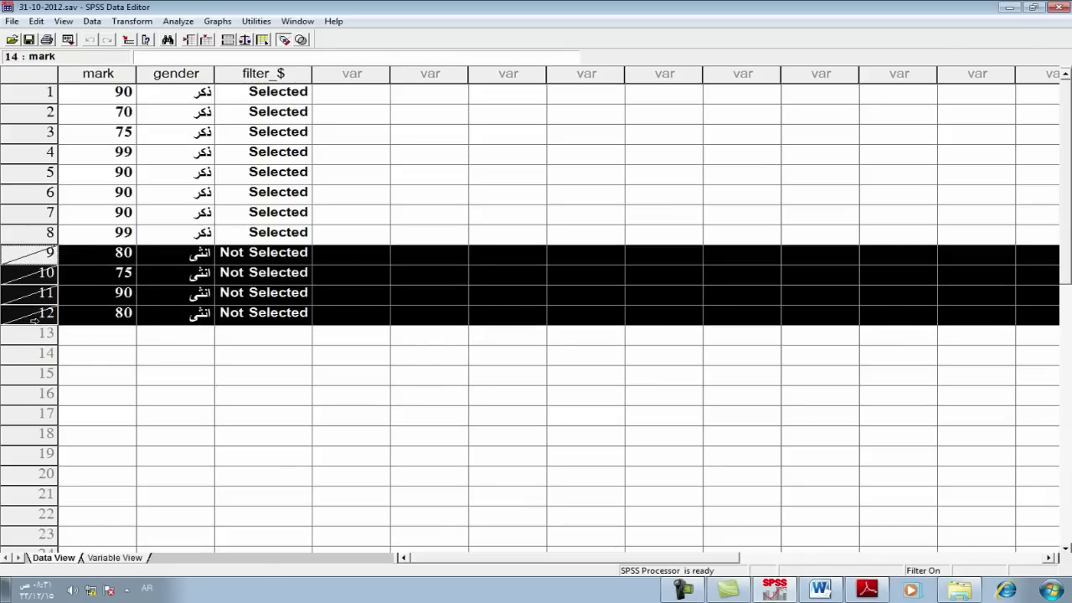
left_click(89, 354)
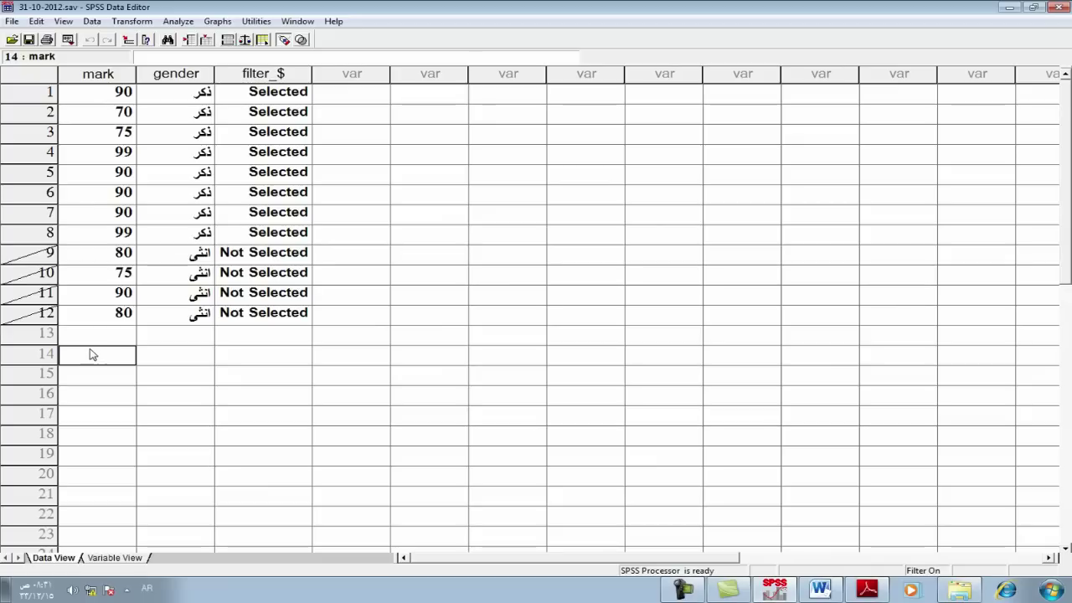
left_click(268, 74)
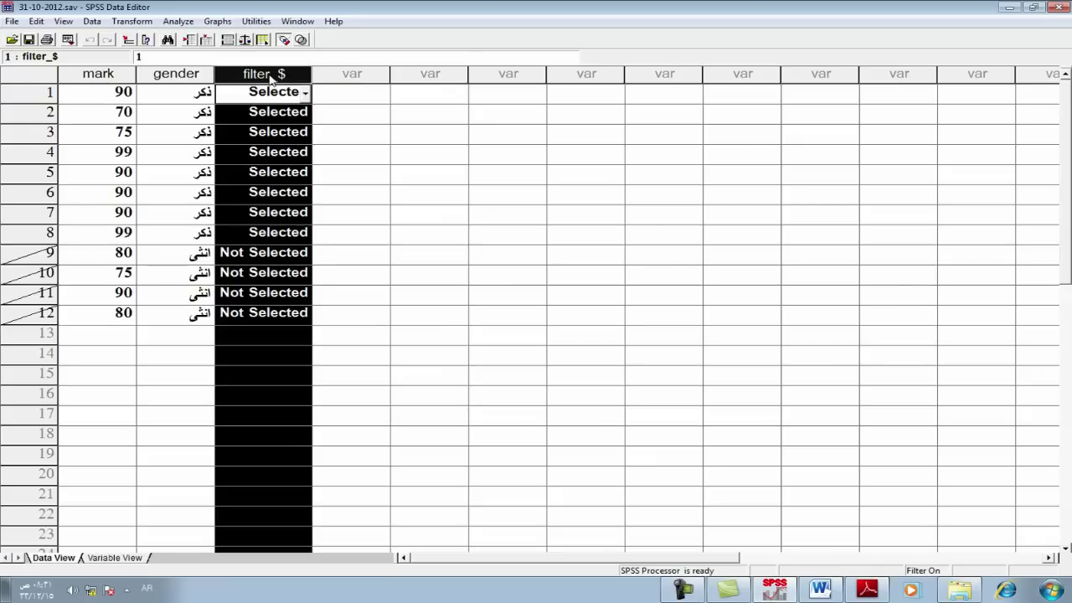
left_click(377, 112)
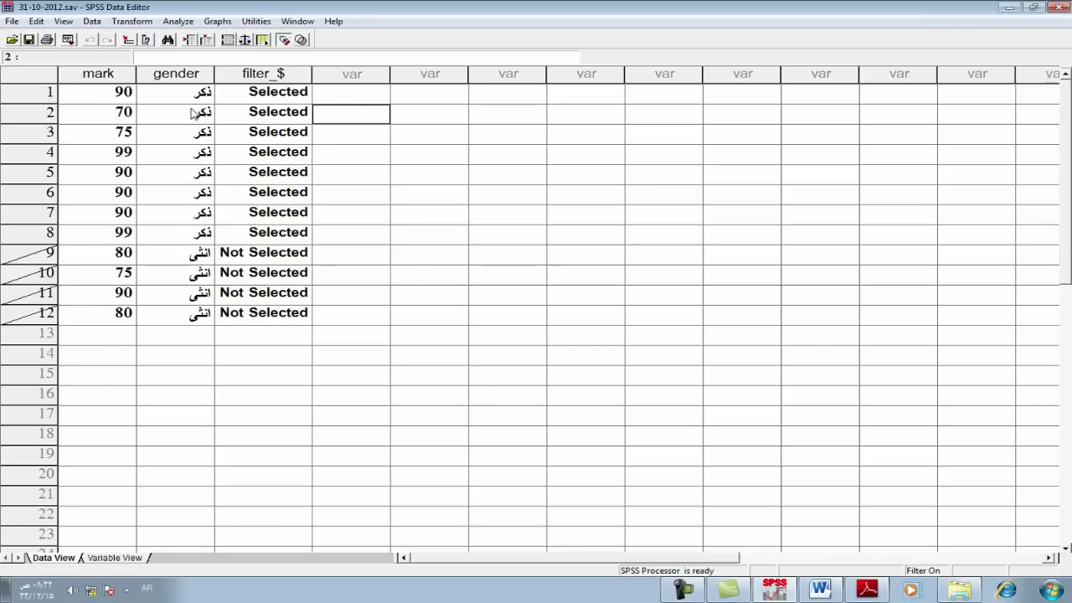
left_click(184, 22)
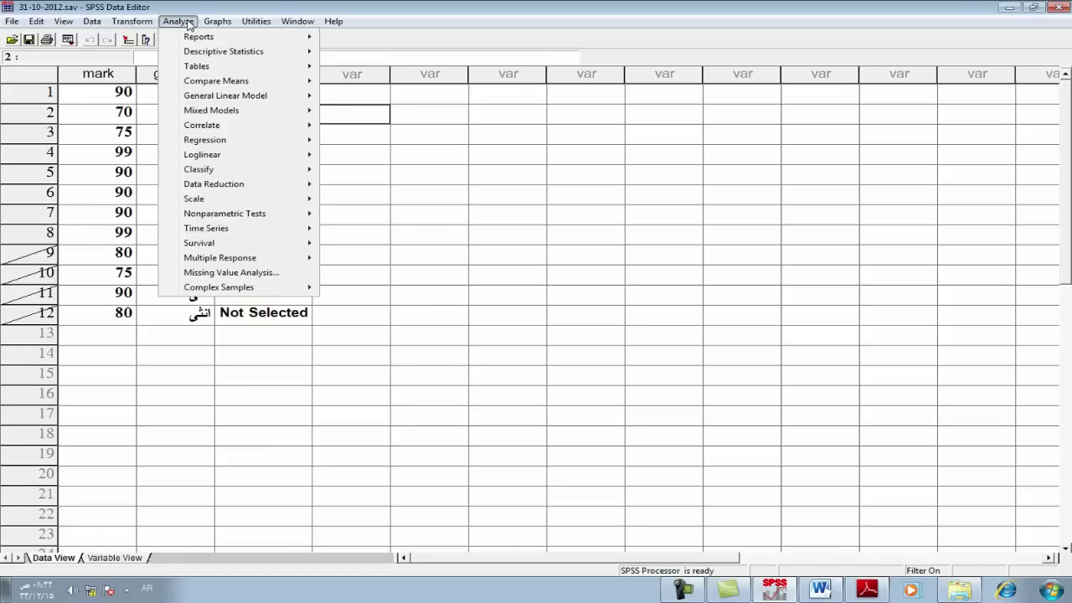
Step: Reset Frequencies and analyse mark with mean, median, mode and sum statistics
mouse_move(218, 54)
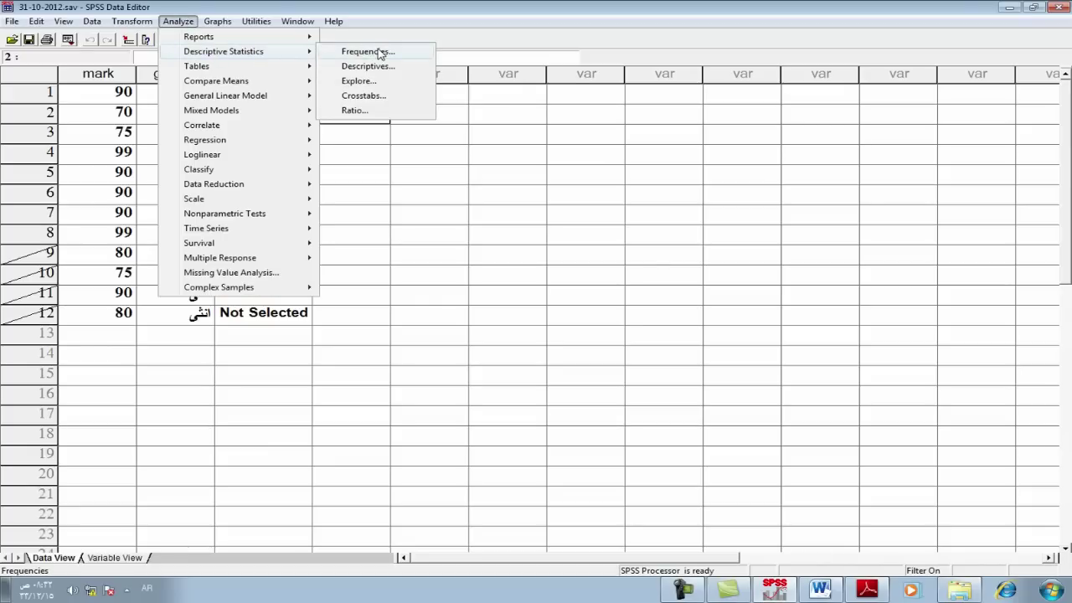
left_click(368, 51)
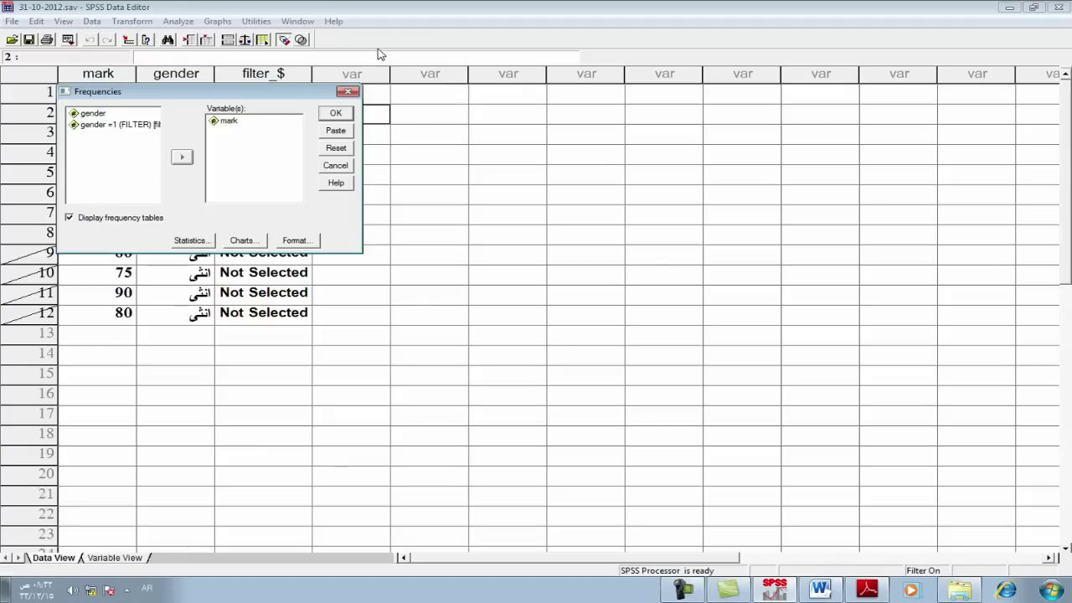
left_click(336, 149)
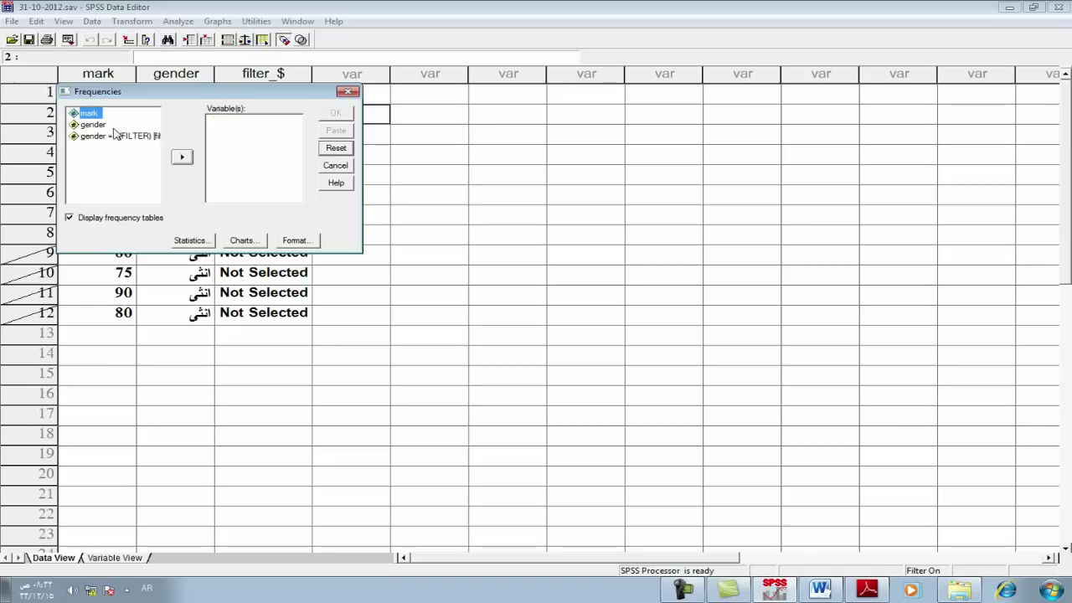
left_click(181, 160)
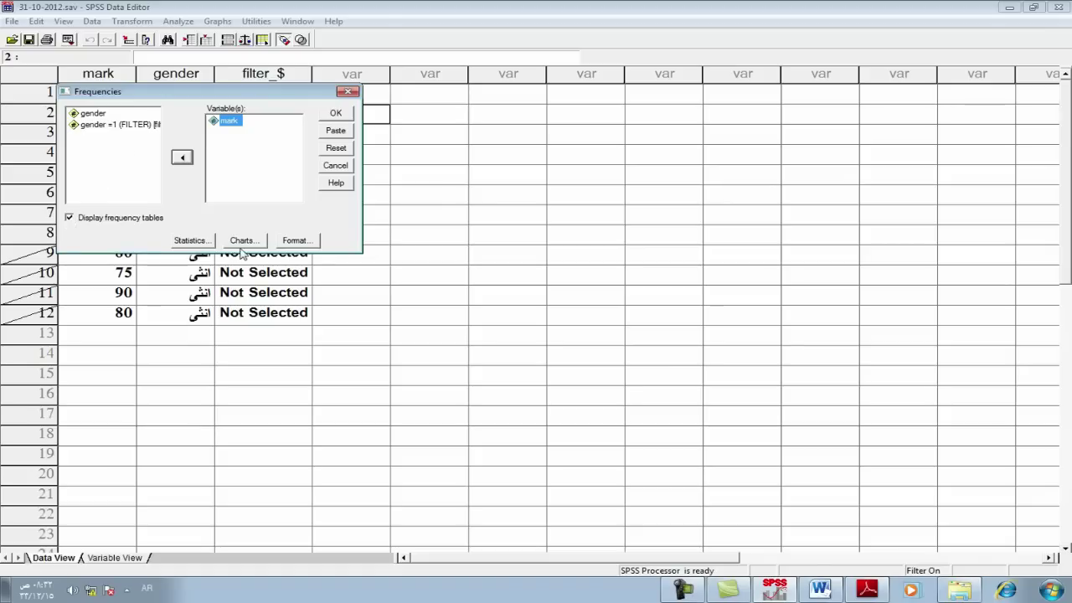
left_click(191, 241)
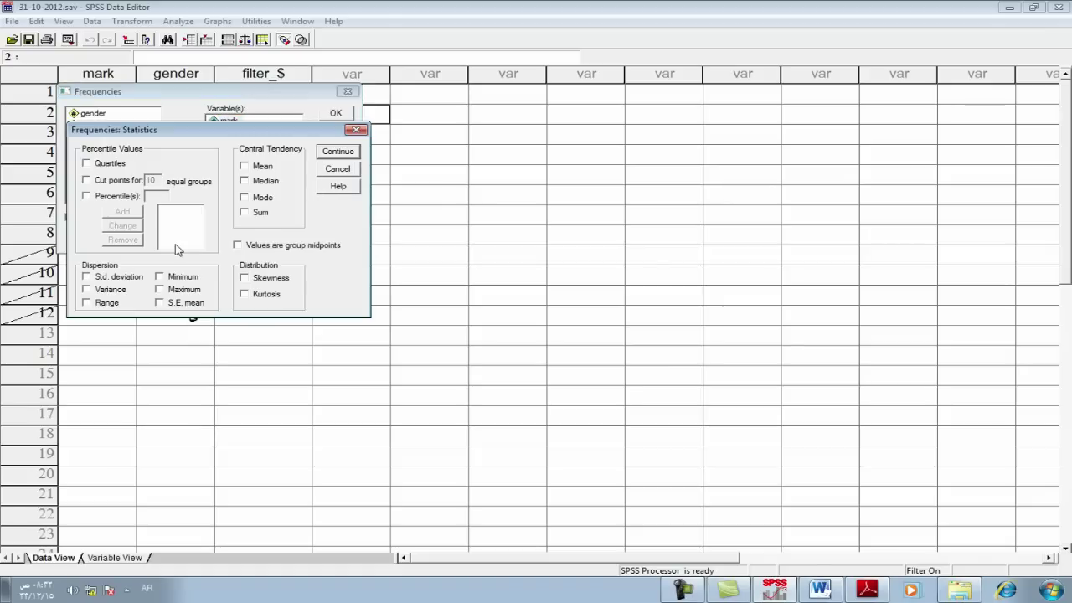
left_click(247, 181)
left_click(246, 197)
left_click(244, 213)
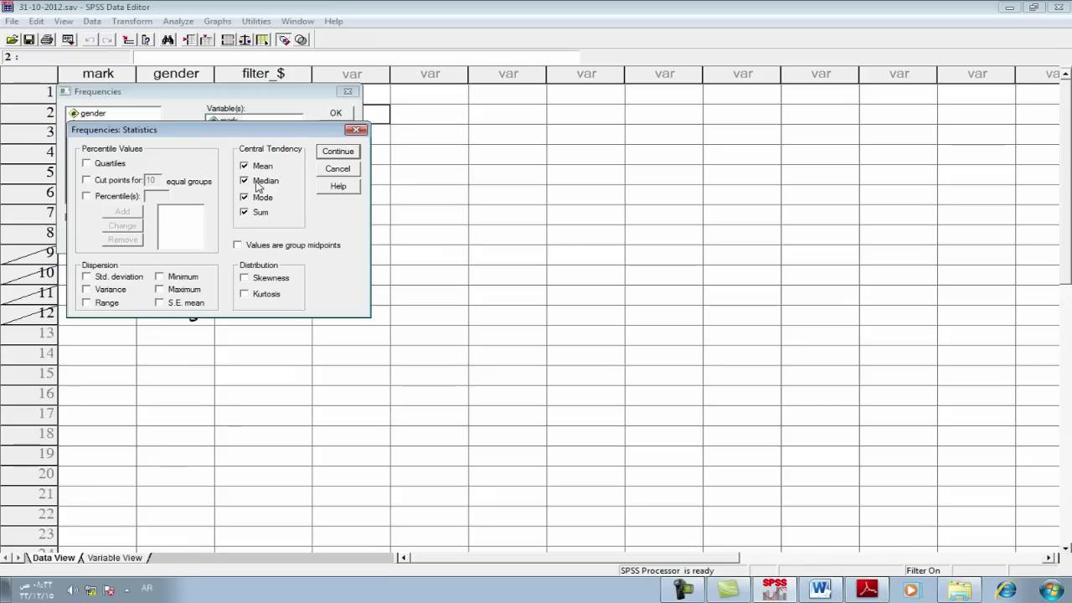
left_click(323, 151)
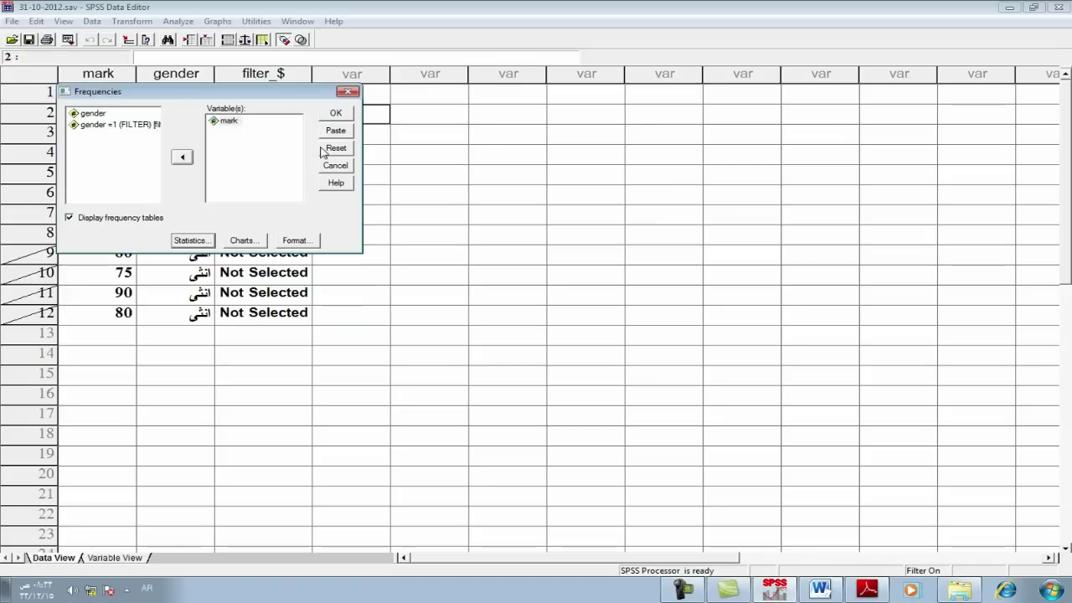
Step: Run the filtered Frequencies (mean 87.88, median 90, mode 90, sum 703) and minimise the output
left_click(335, 116)
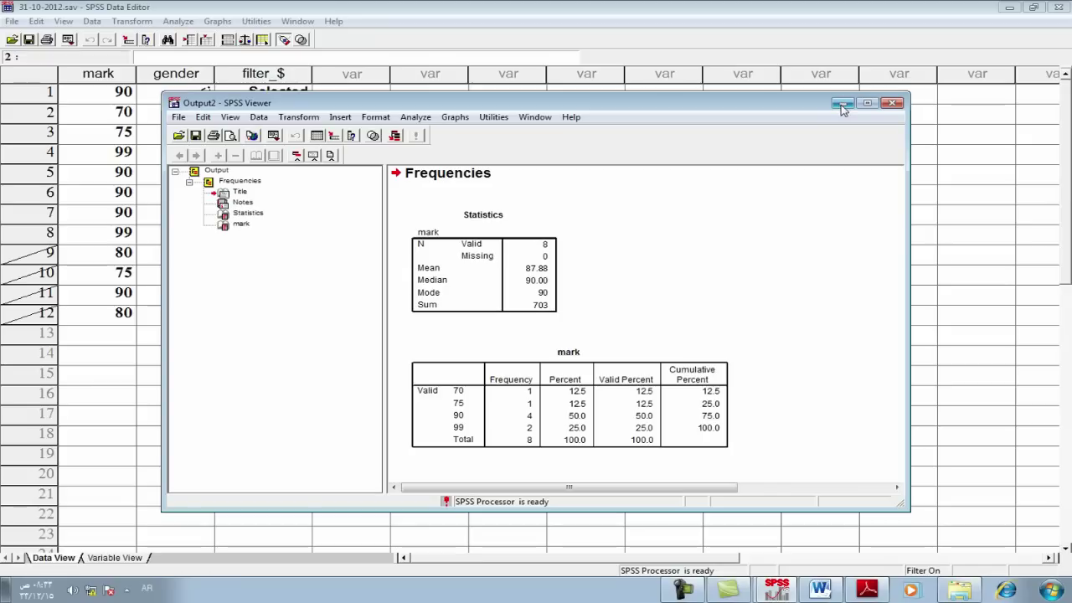
left_click(843, 108)
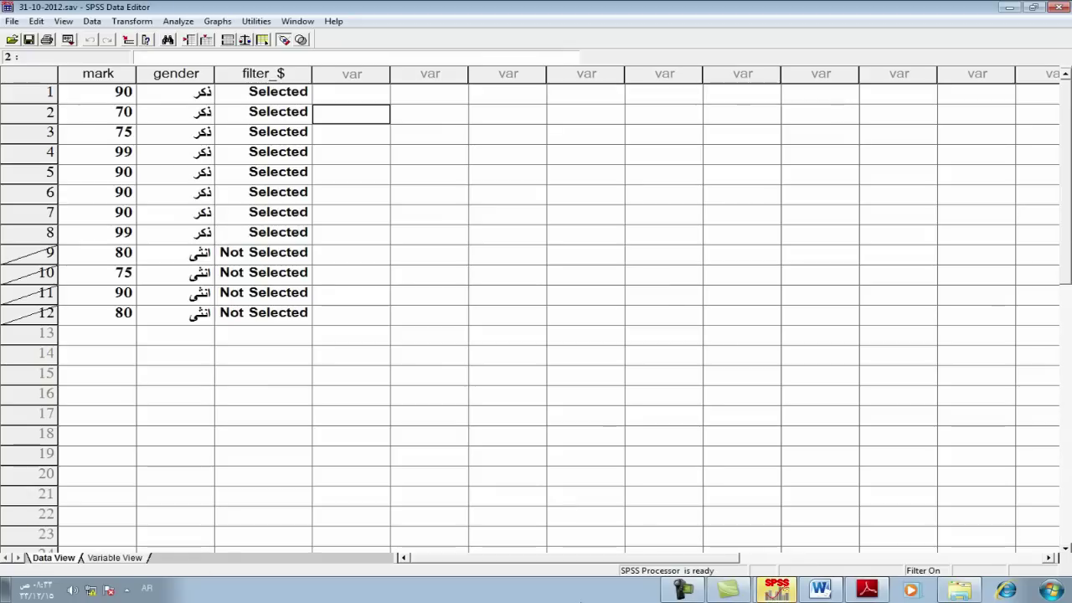
left_click(728, 589)
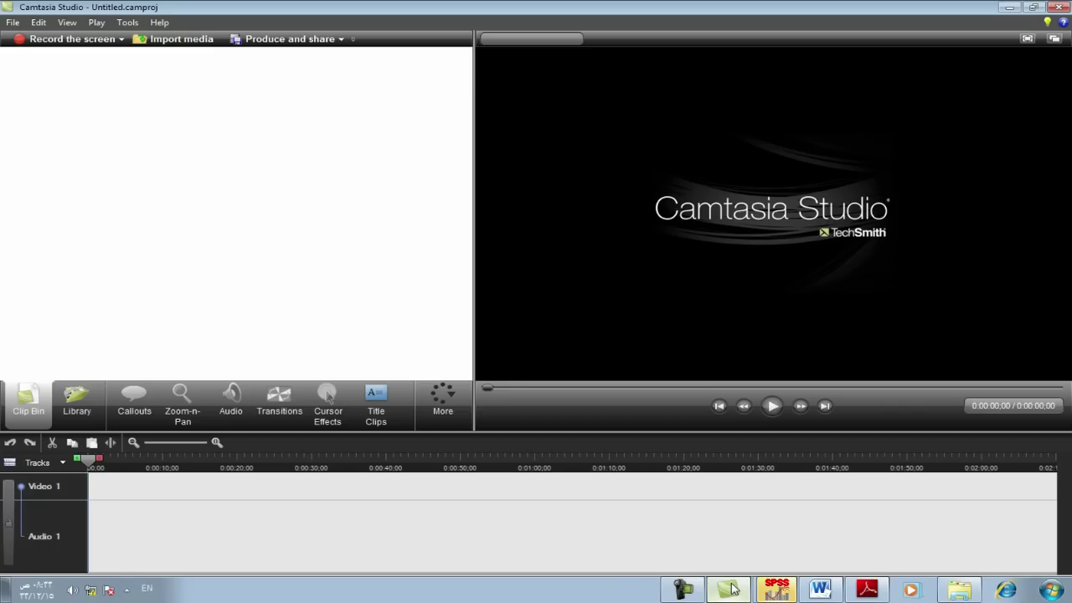
Step: Glance at the Word exercise and the output, then return to the SPSS data grid
left_click(820, 589)
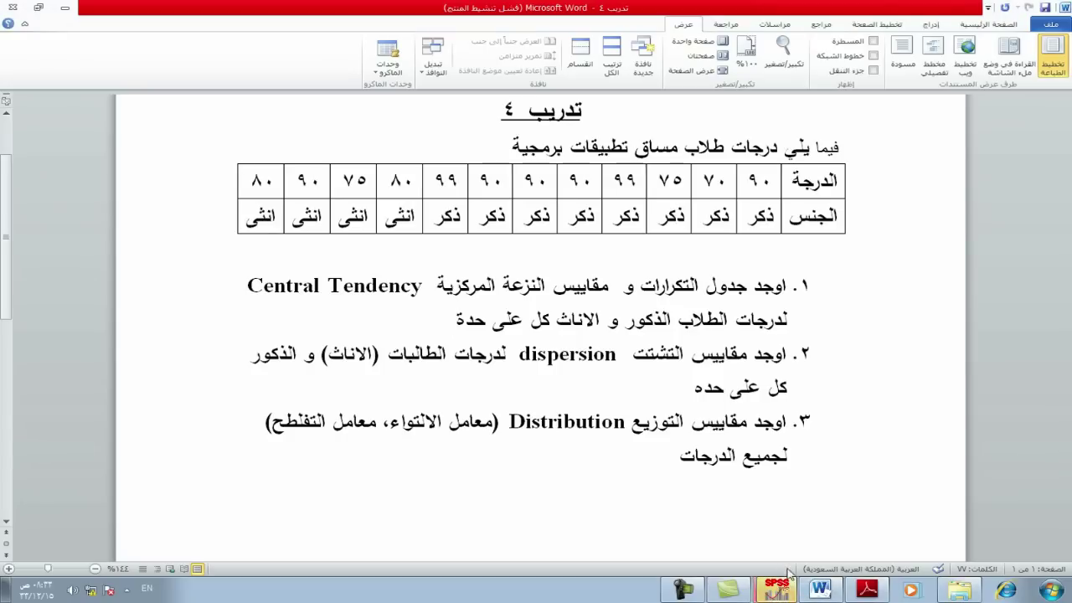
left_click(777, 588)
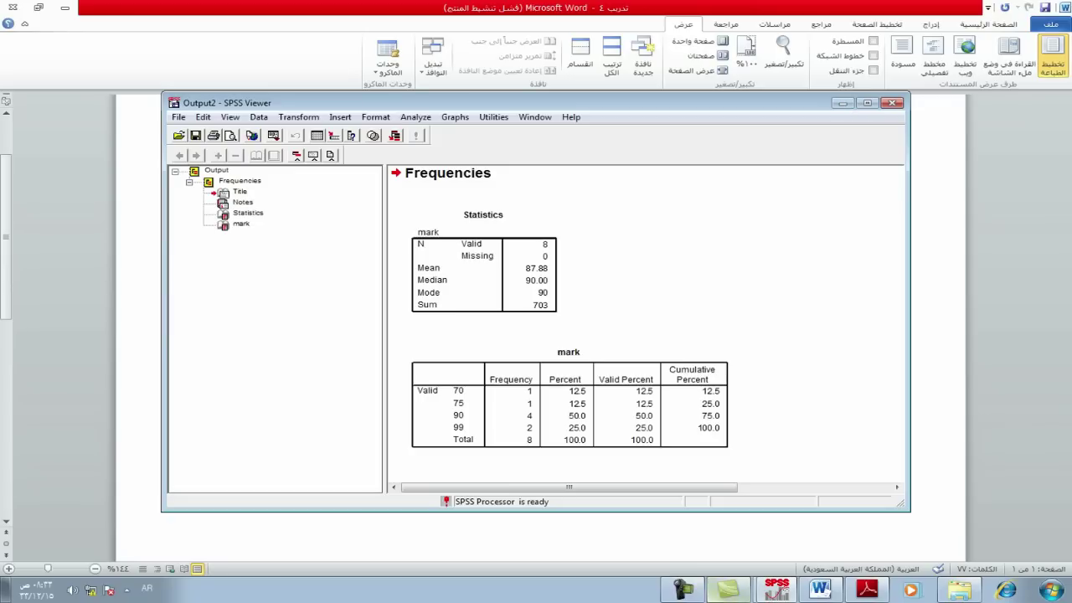
left_click(768, 545)
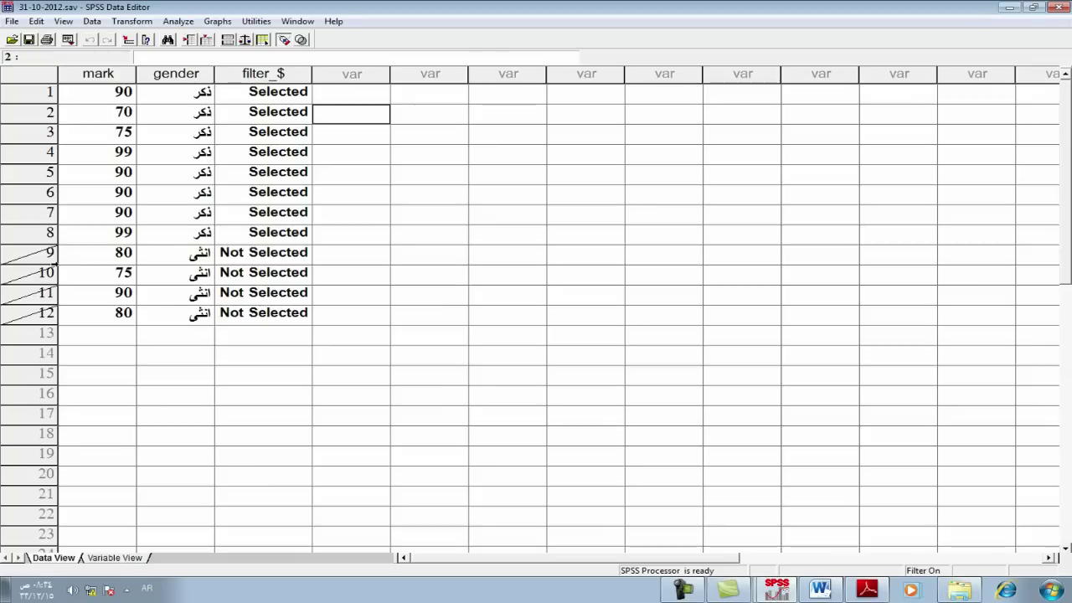
left_click(93, 22)
Step: Change the Select Cases condition from gender = 1 to gender = 2 so only the female students are kept
left_click(141, 256)
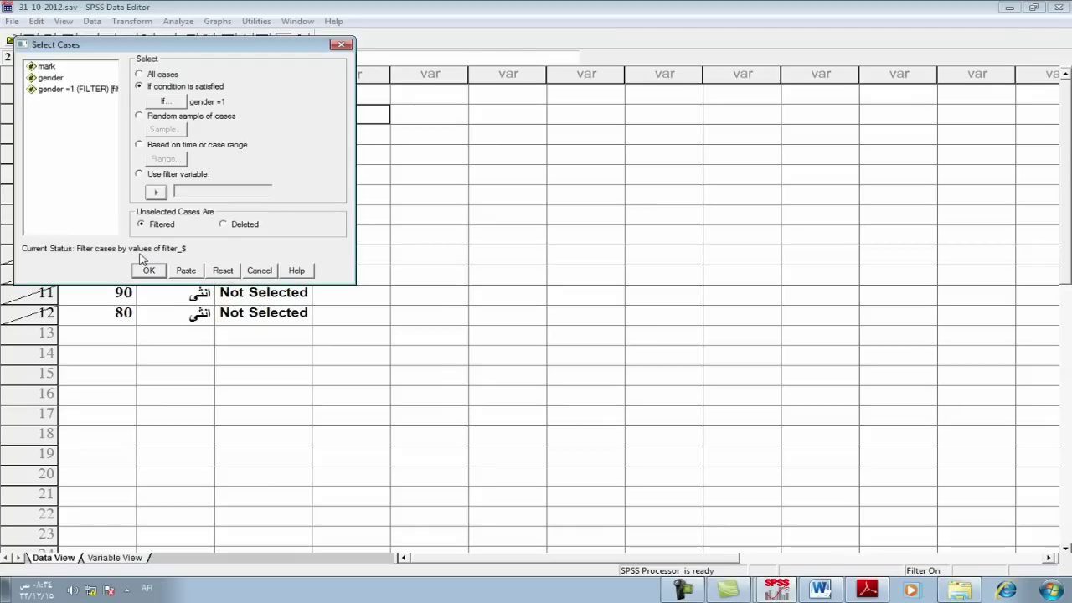
left_click(164, 101)
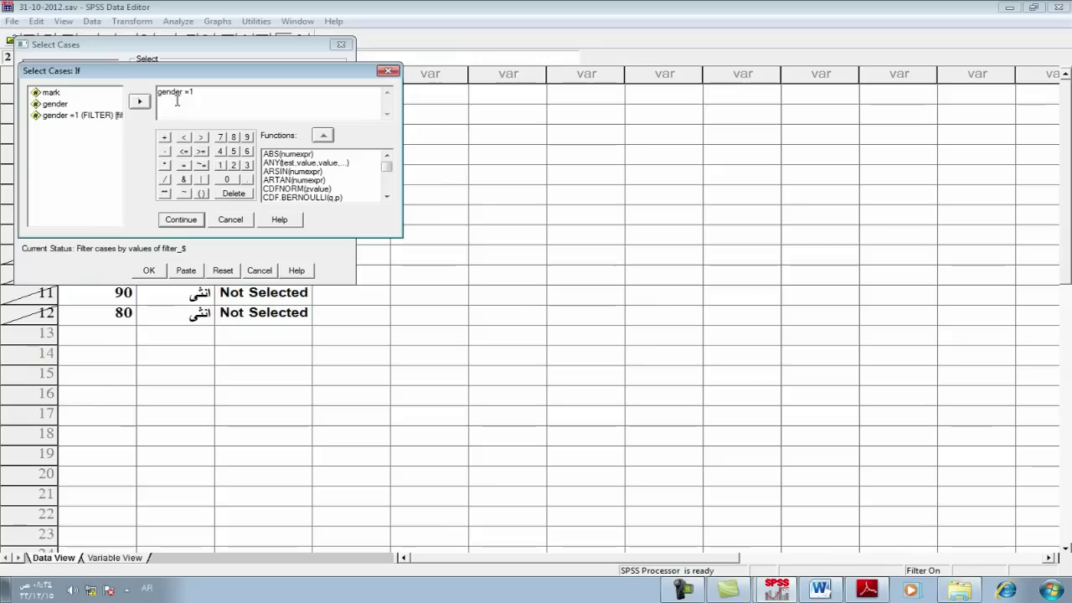
key("BackSpace")
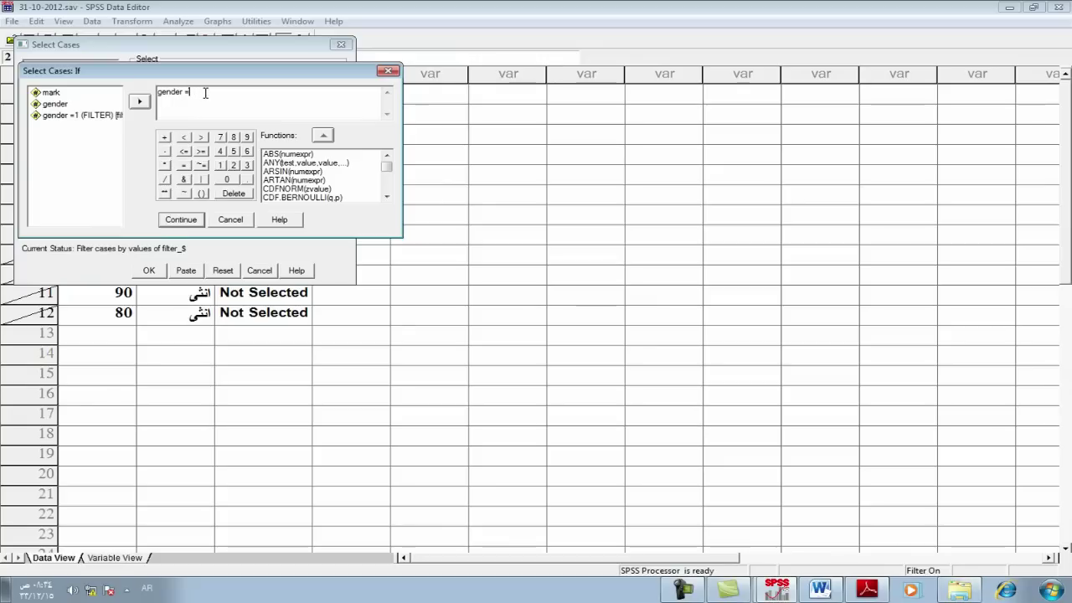
type("2")
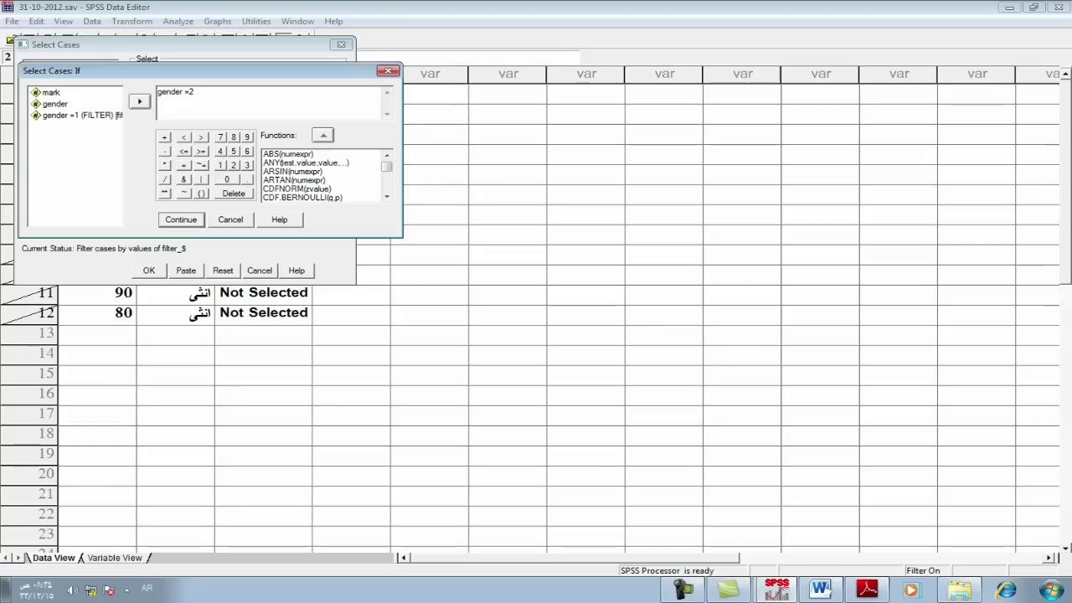
left_click(181, 220)
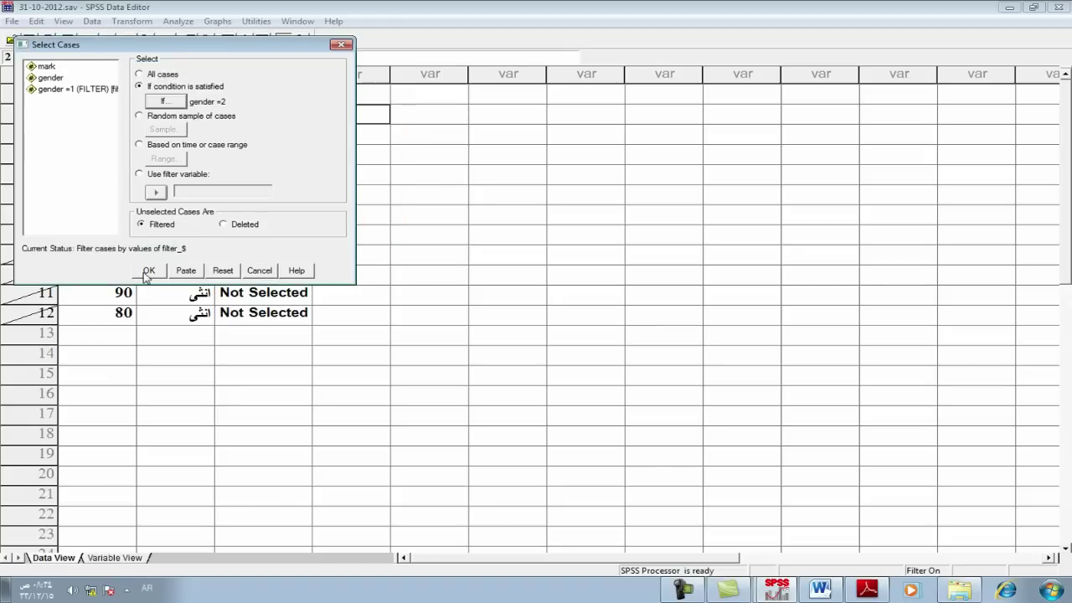
left_click(147, 270)
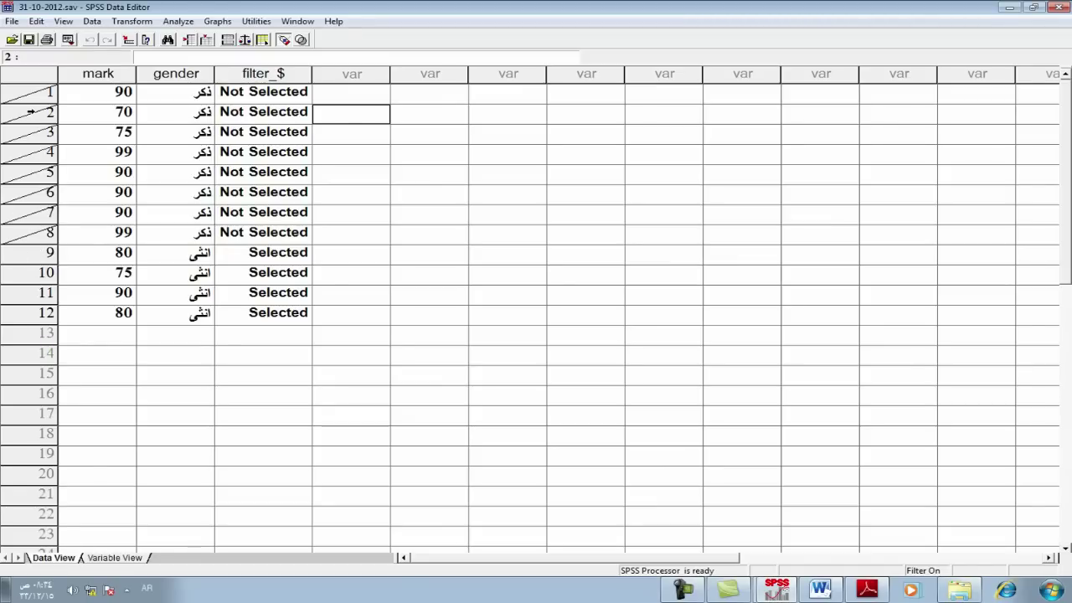
left_click(177, 21)
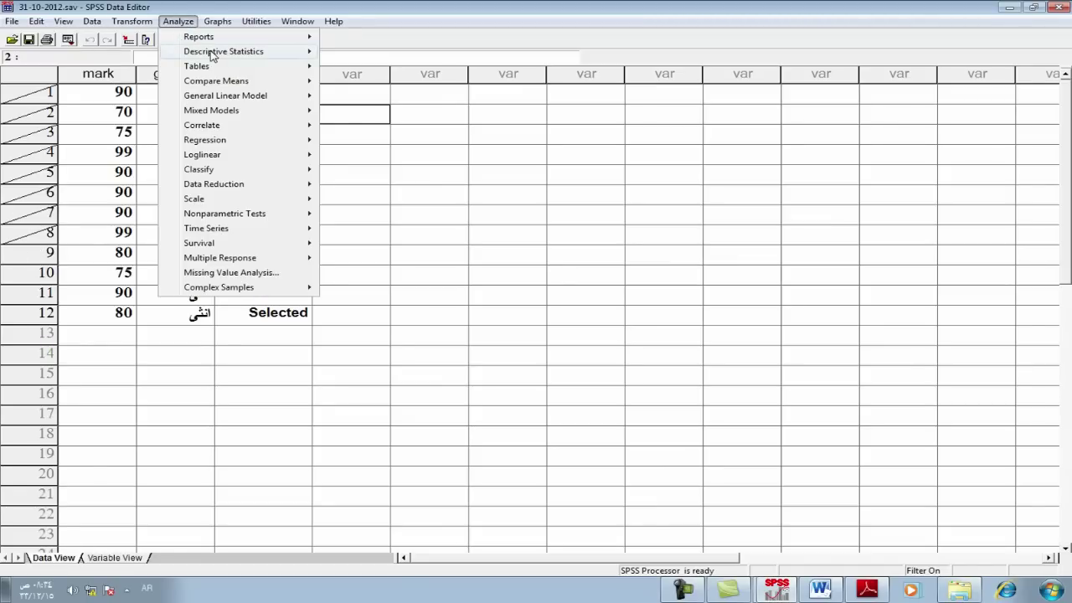
Step: Run Frequencies on mark with mean, median, mode and sum for the females, then maximize the output window
mouse_move(285, 53)
left_click(365, 52)
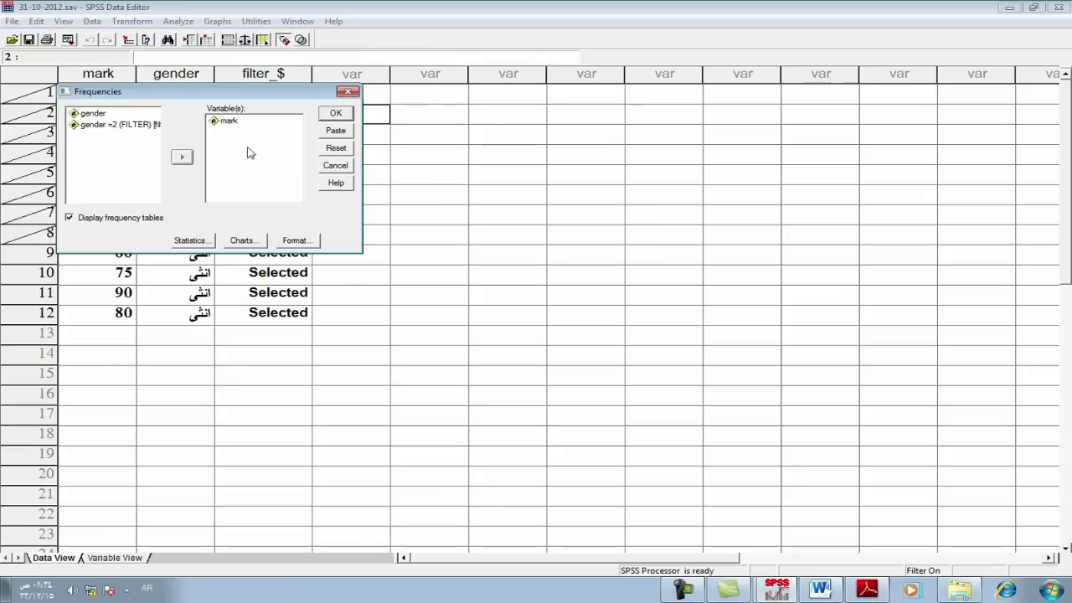
left_click(208, 244)
left_click(334, 152)
left_click(336, 115)
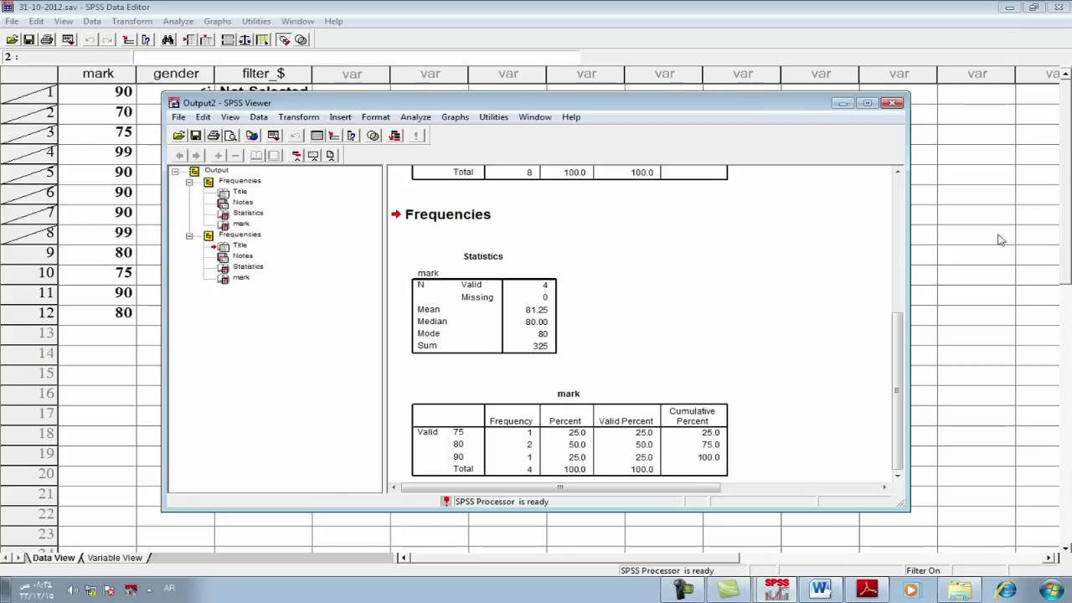
left_click(867, 102)
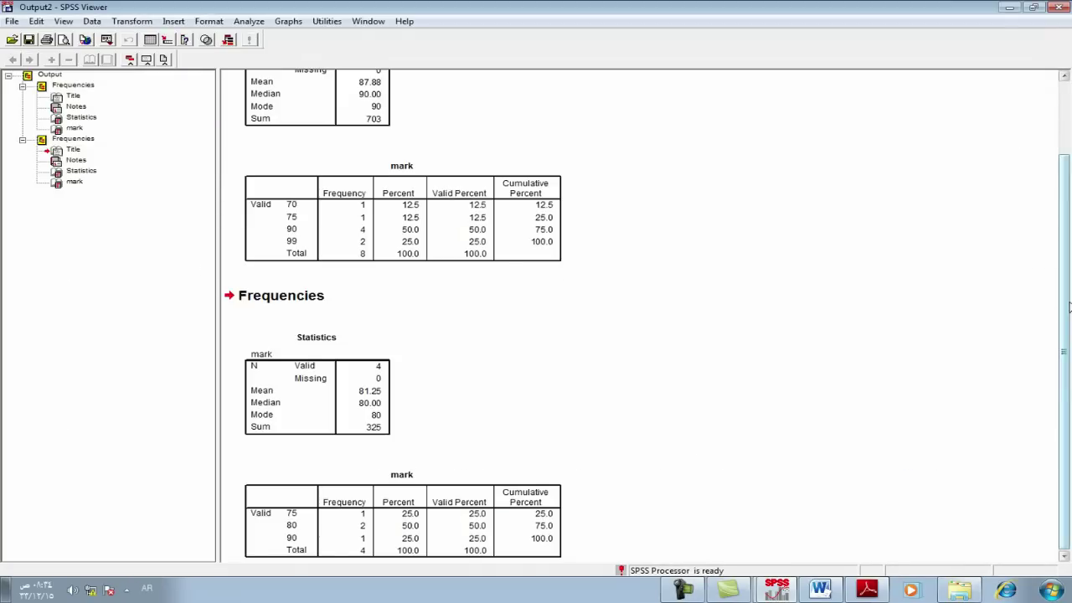
scroll(301, 101, "up", 3)
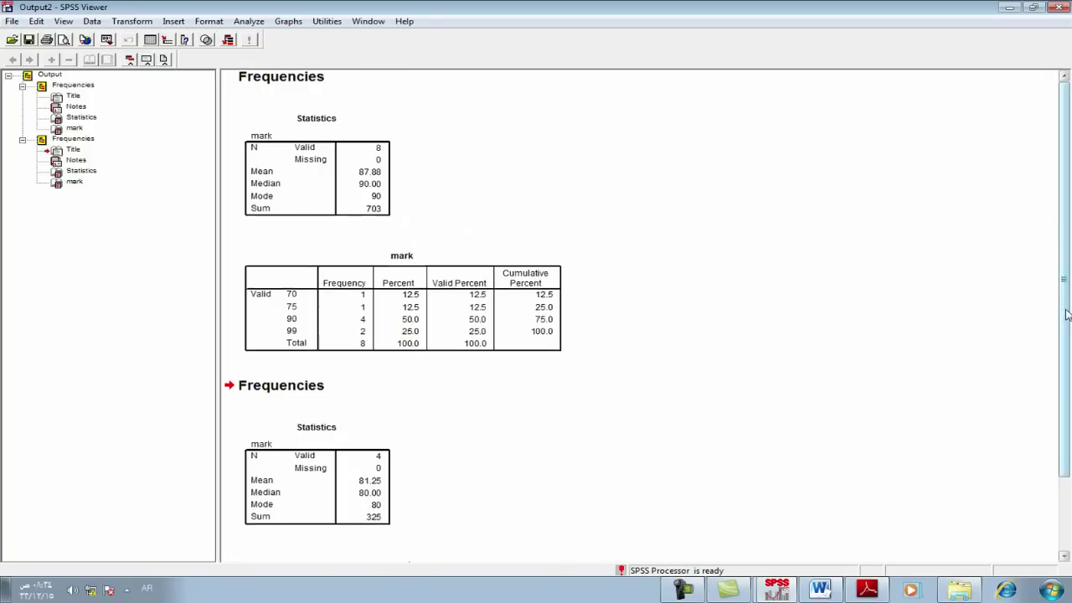
Step: Scroll through the male and female Frequencies outputs to compare their mark statistics, then switch back to the data grid
scroll(1067, 314, "down", 3)
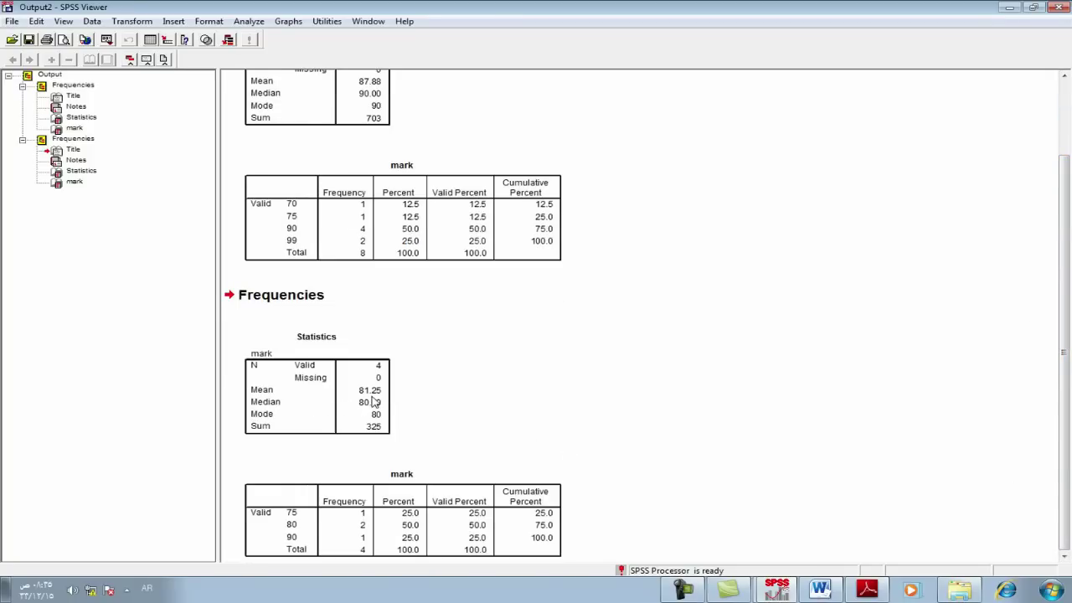
left_click_drag(1068, 338, 1069, 251)
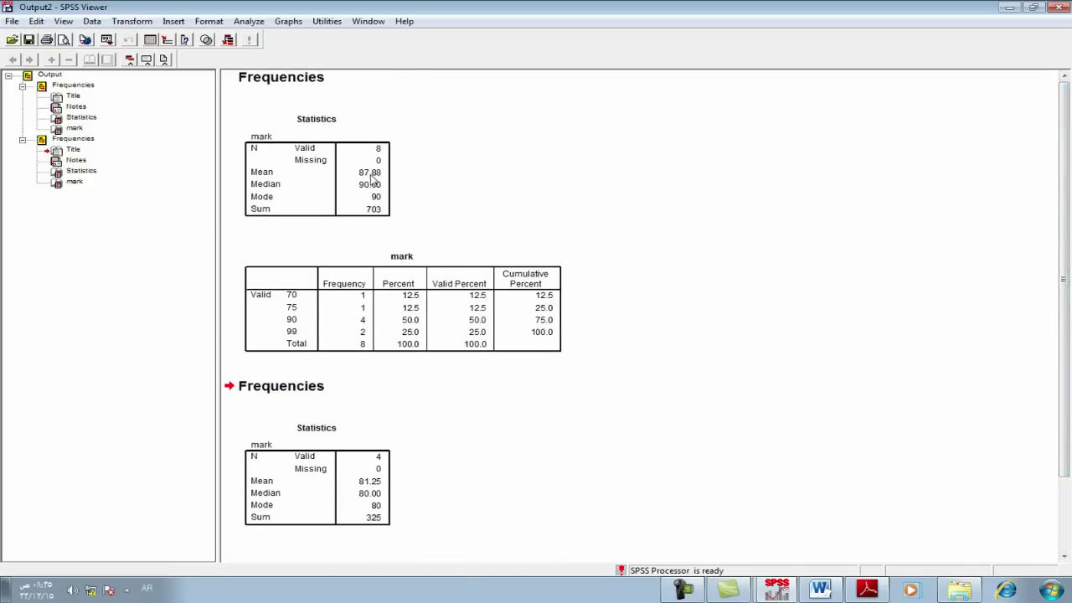
left_click_drag(1060, 143, 1065, 289)
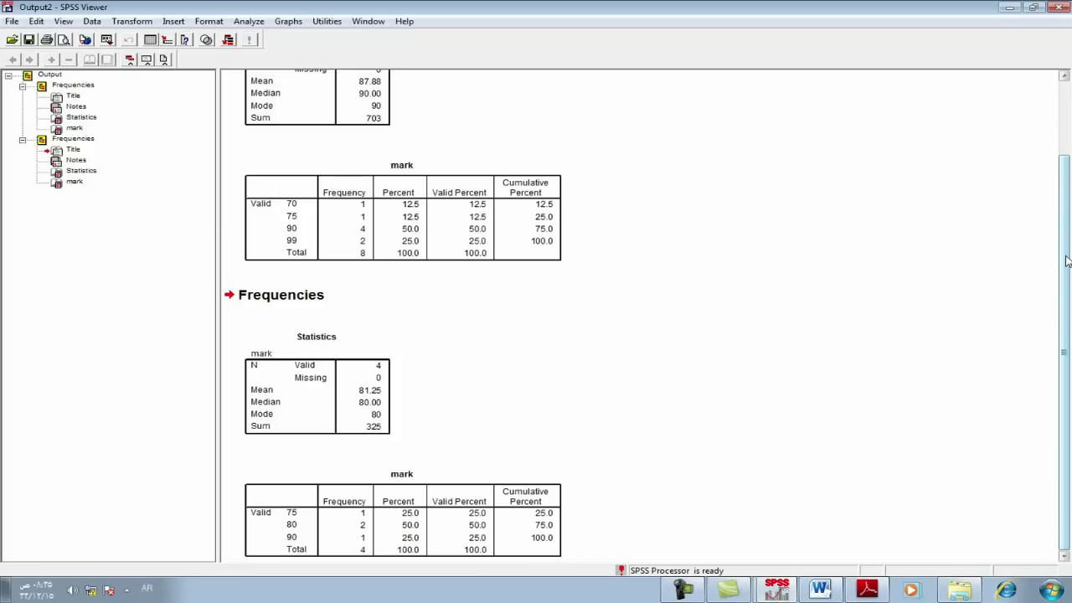
scroll(1065, 261, "up", 3)
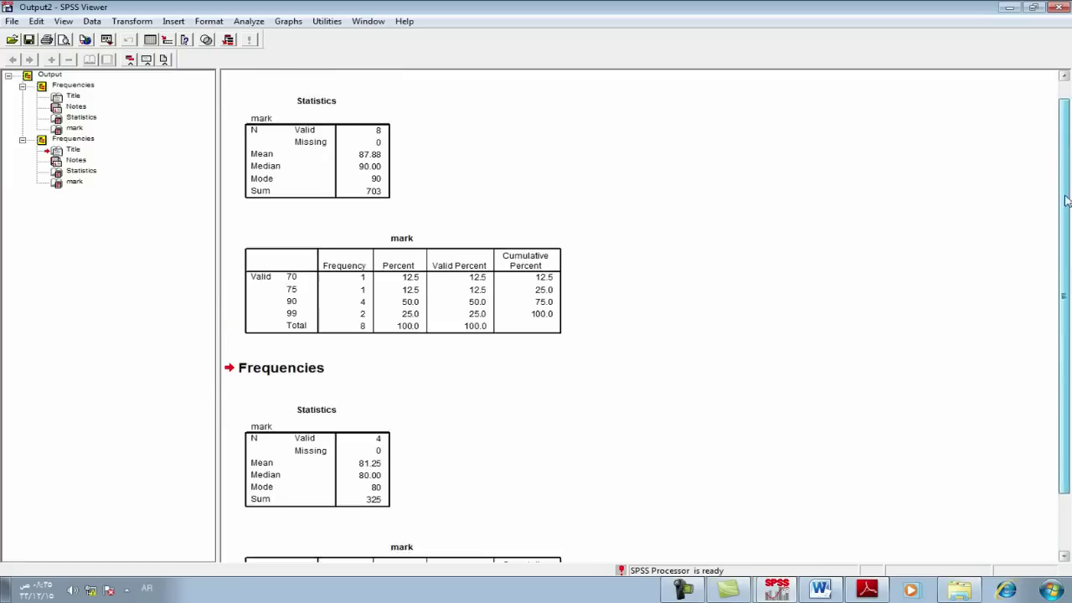
key("alt+Tab")
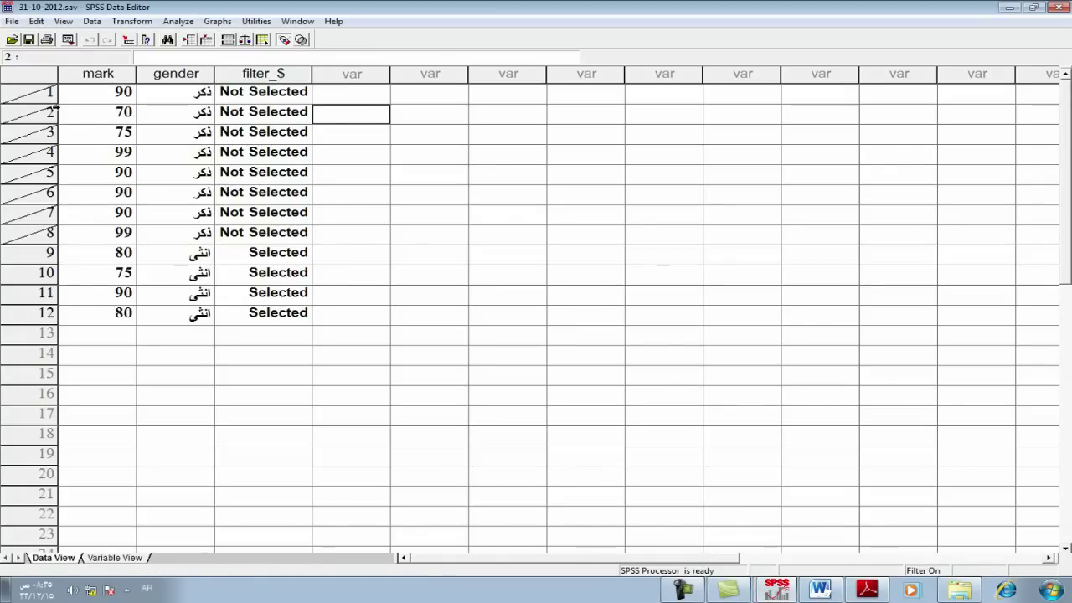
Step: Open and dismiss the Analyze menu, click a few cells, then bring up the Word exercise document
left_click(167, 25)
mouse_move(251, 51)
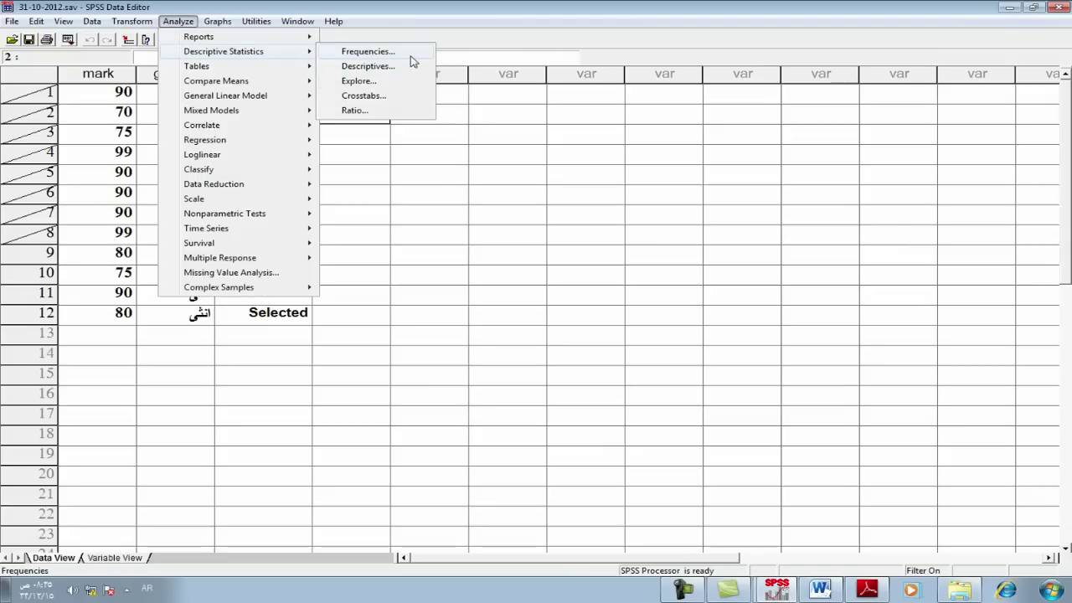
left_click(373, 180)
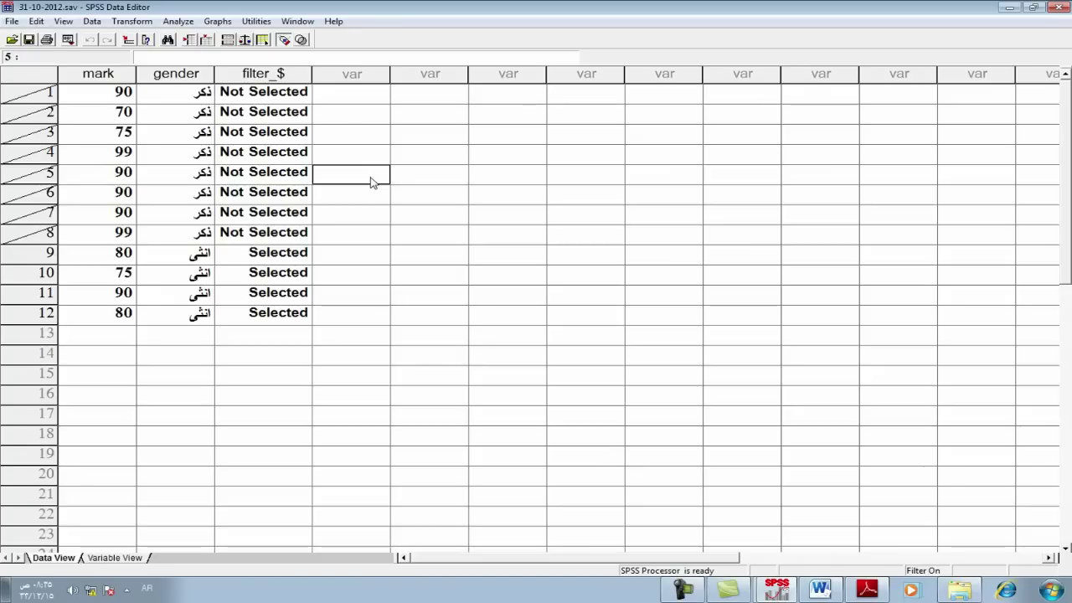
left_click(147, 195)
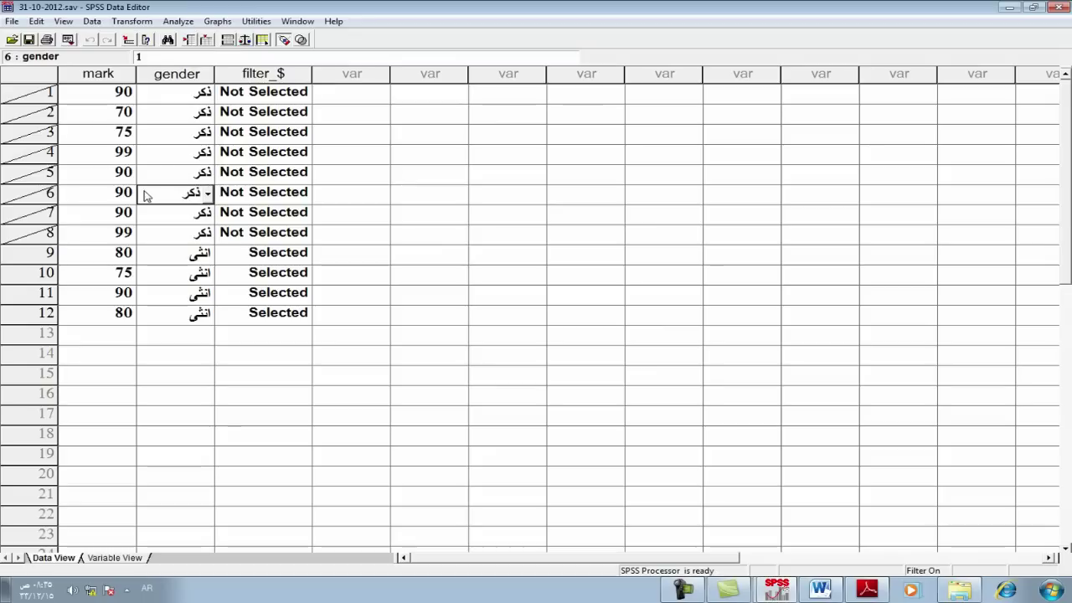
left_click(364, 112)
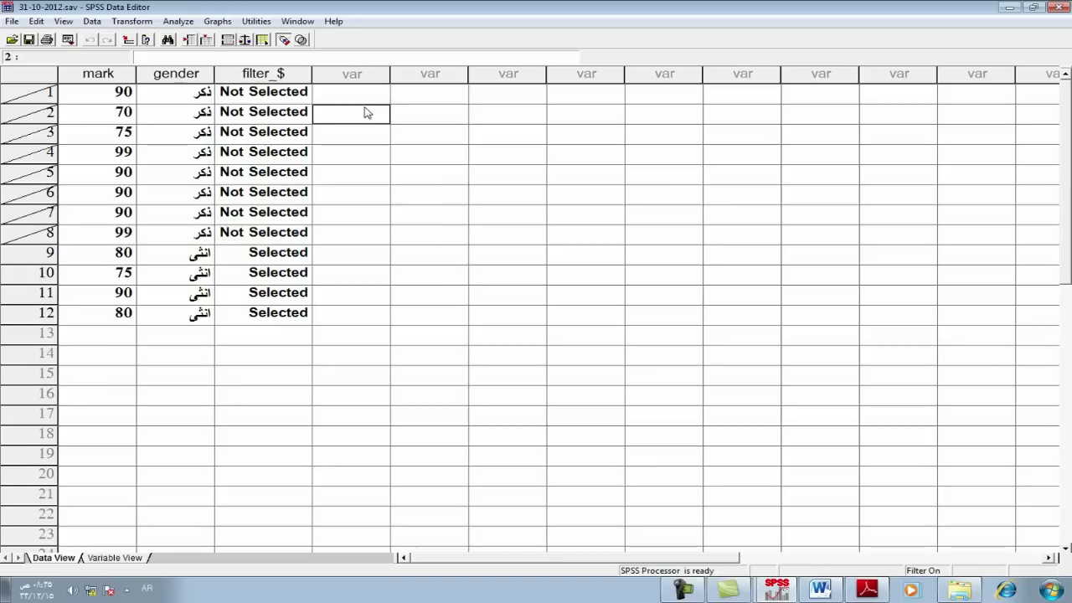
left_click(821, 591)
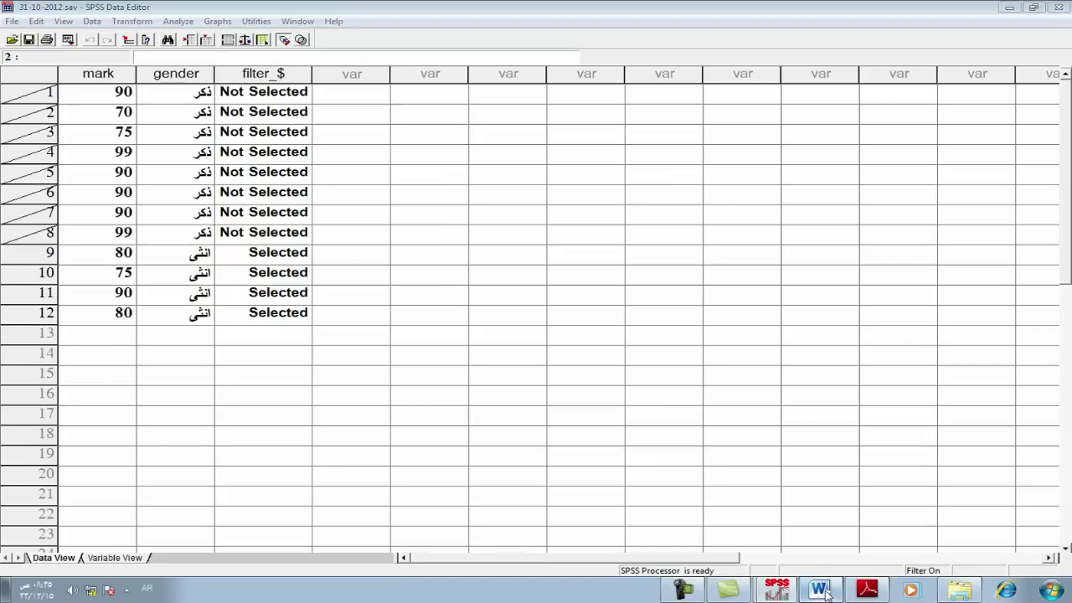
Step: Select exercise item 2 on dispersion of female and male marks, then return to SPSS
triple_click(685, 355)
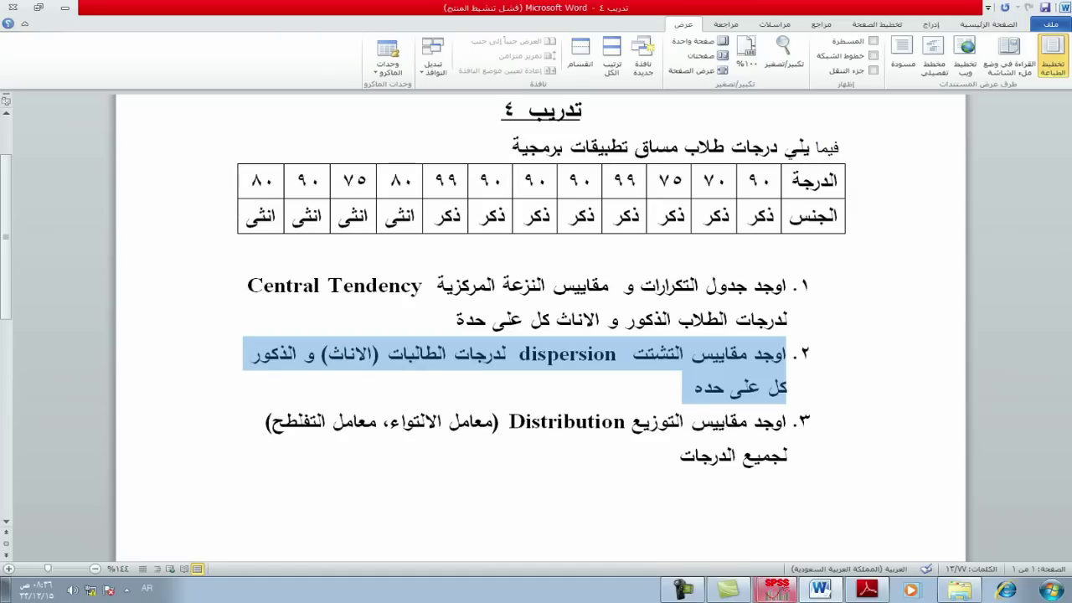
left_click(769, 590)
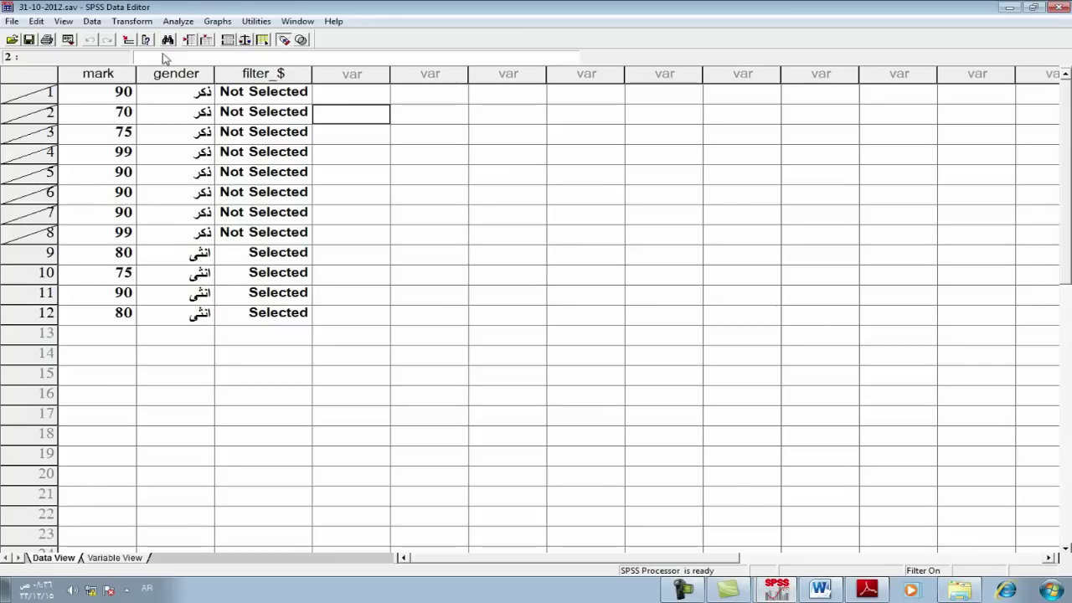
Step: Set the Select Cases condition back to gender = 1 so rows 1–8 are selected
left_click(89, 22)
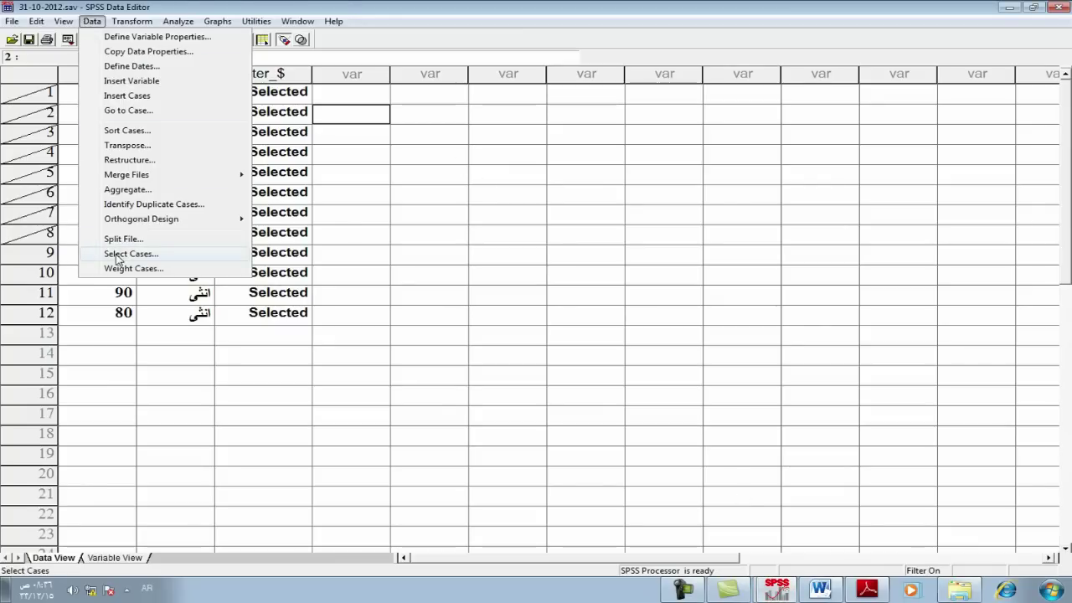
left_click(117, 254)
left_click(154, 102)
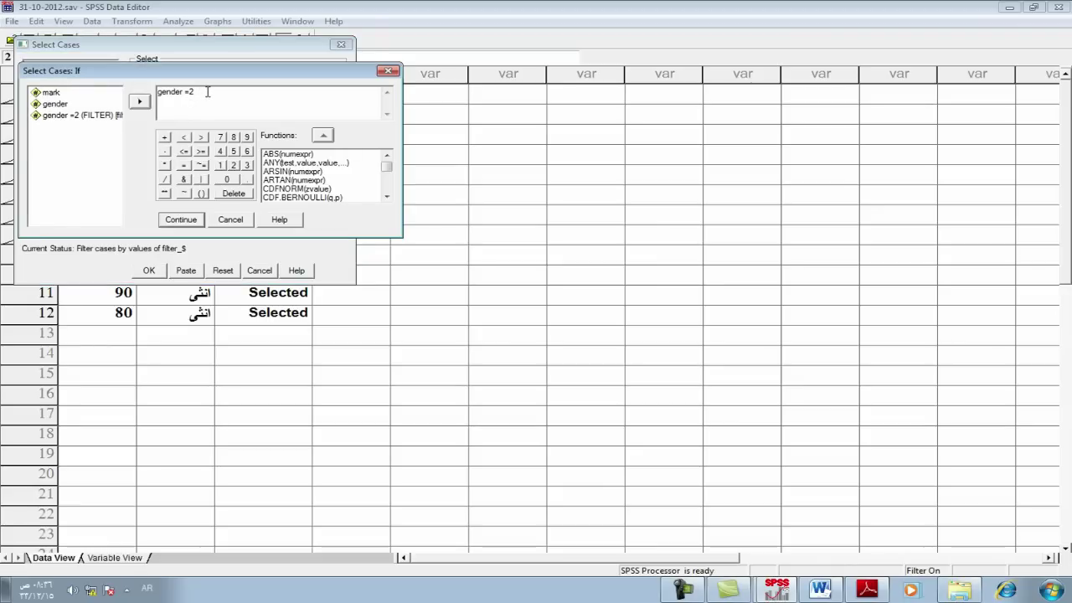
type("1")
left_click(179, 221)
left_click(151, 270)
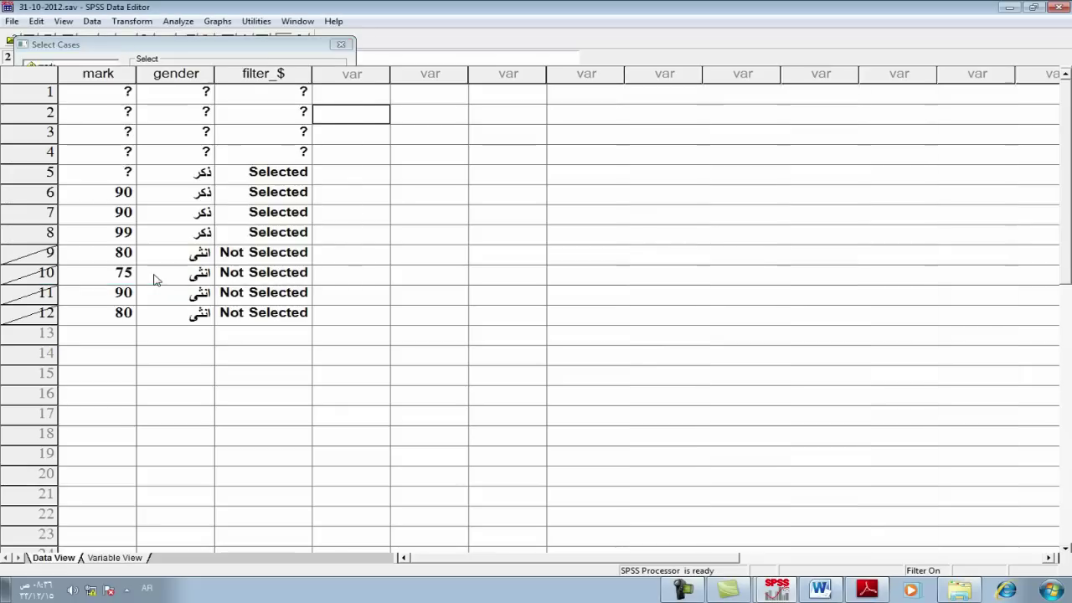
left_click(178, 21)
Step: In mark Frequencies statistics, replace mean, median, mode and sum with std. deviation, range, minimum, maximum and skewness
mouse_move(268, 52)
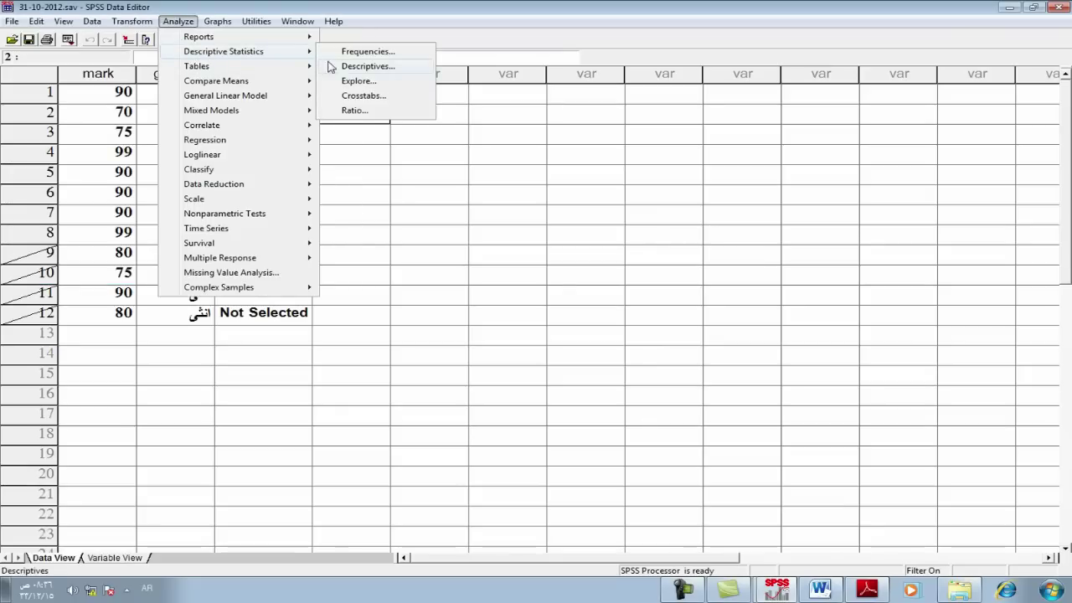
left_click(347, 51)
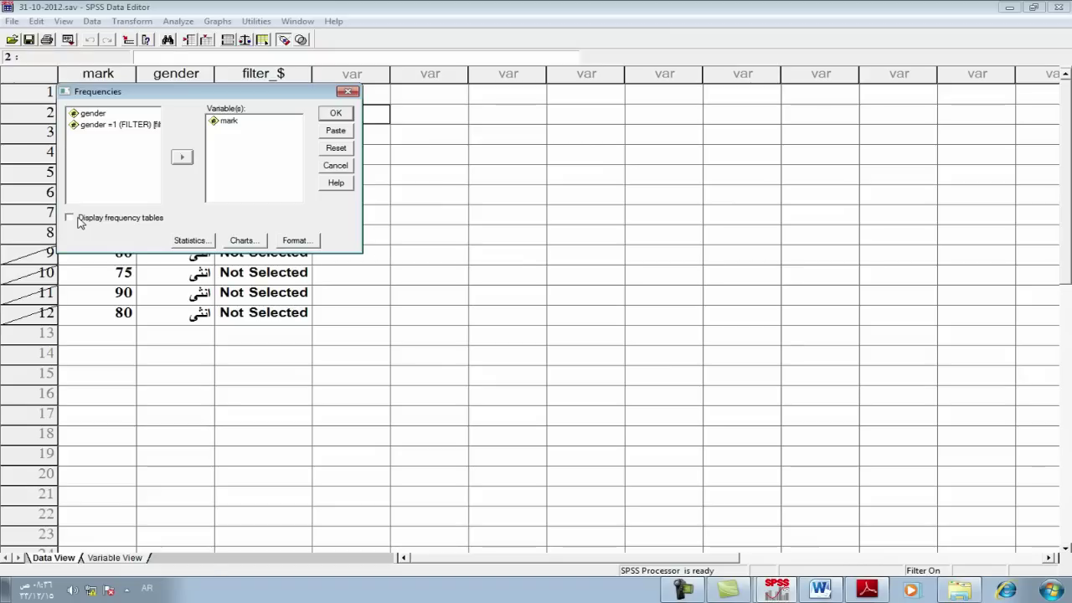
left_click(193, 241)
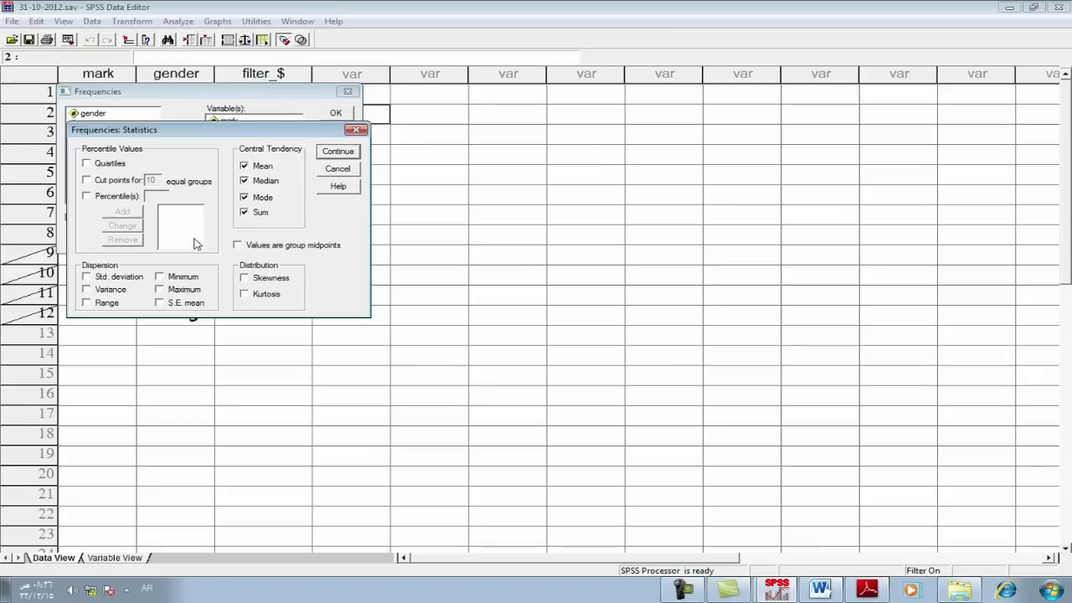
left_click(245, 167)
left_click(244, 197)
left_click(245, 212)
left_click(86, 278)
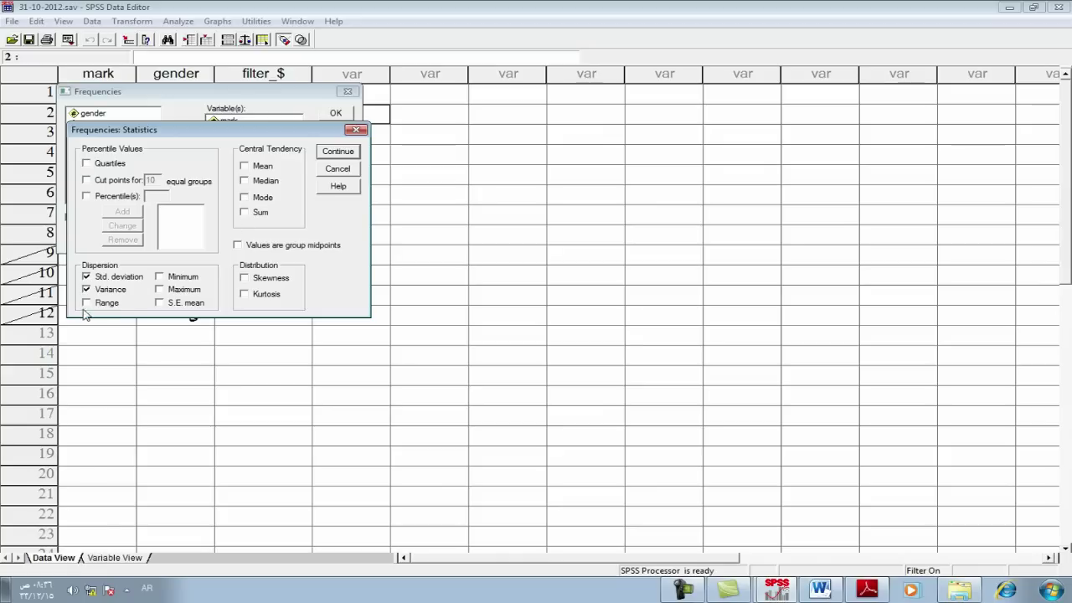
left_click(86, 303)
left_click(159, 278)
left_click(160, 290)
left_click(246, 279)
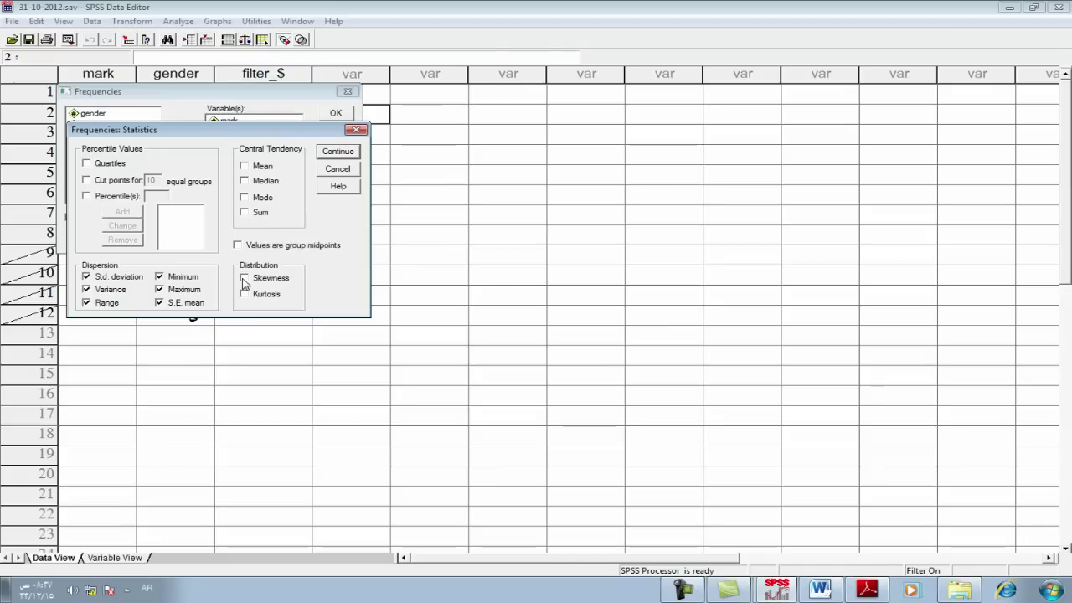
left_click(335, 155)
Step: Run the male Frequencies and review its dispersion table (std. deviation 10.357, range 29), then return to the data
left_click(338, 114)
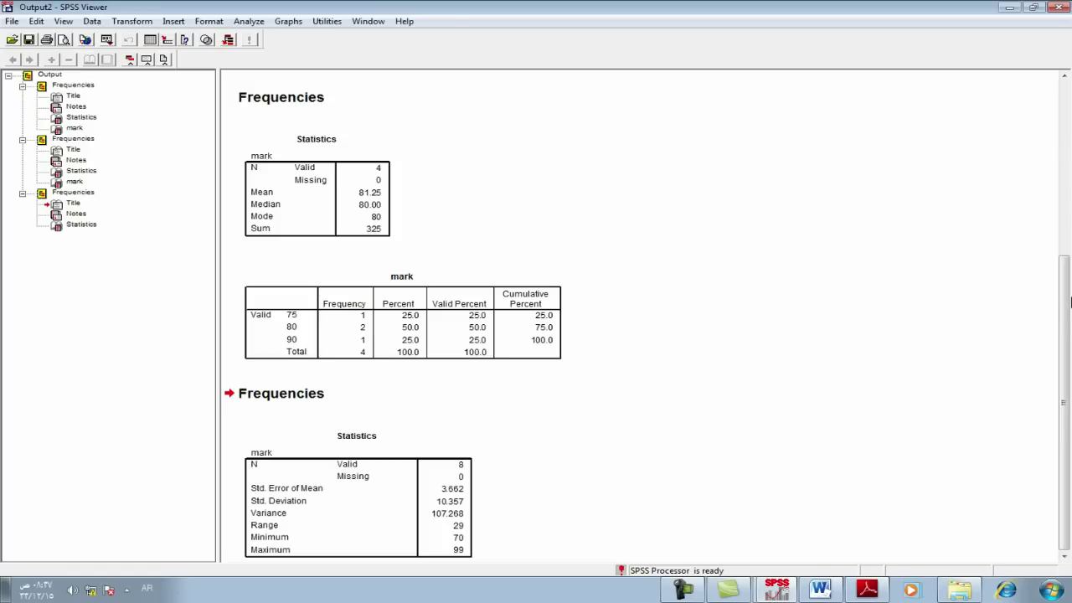
left_click_drag(1065, 273, 1069, 360)
left_click(753, 537)
Step: Change the case filter condition to gender = 2 to select only the female students
left_click(92, 21)
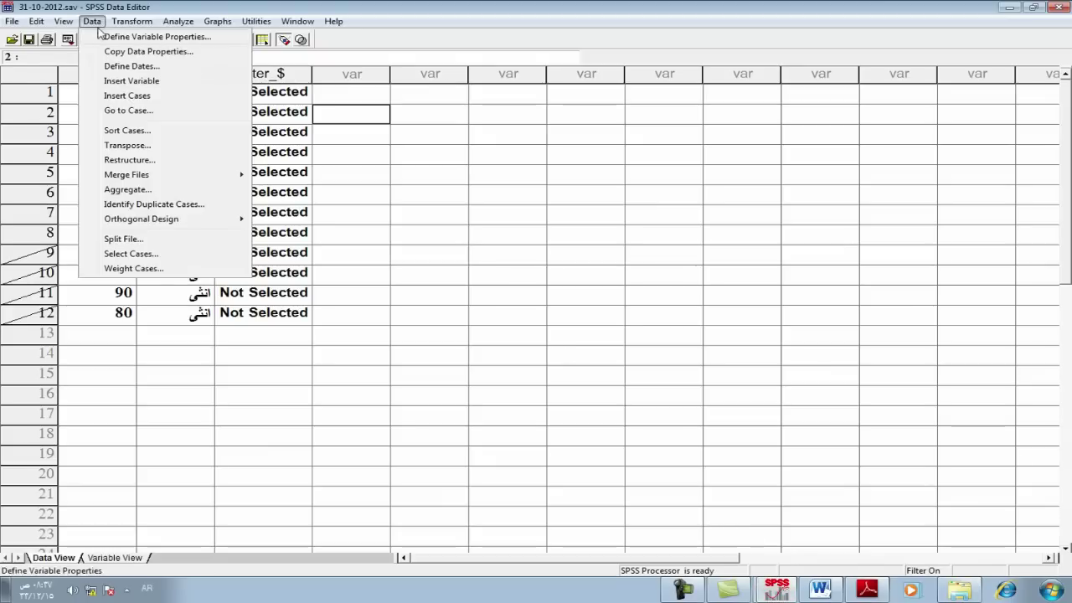
left_click(117, 254)
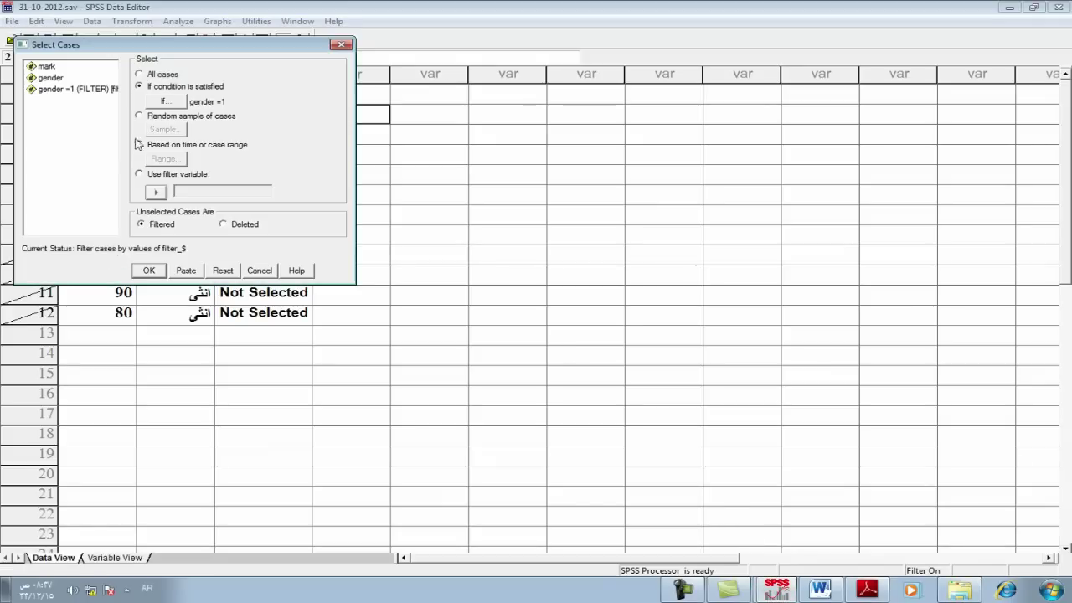
left_click(166, 102)
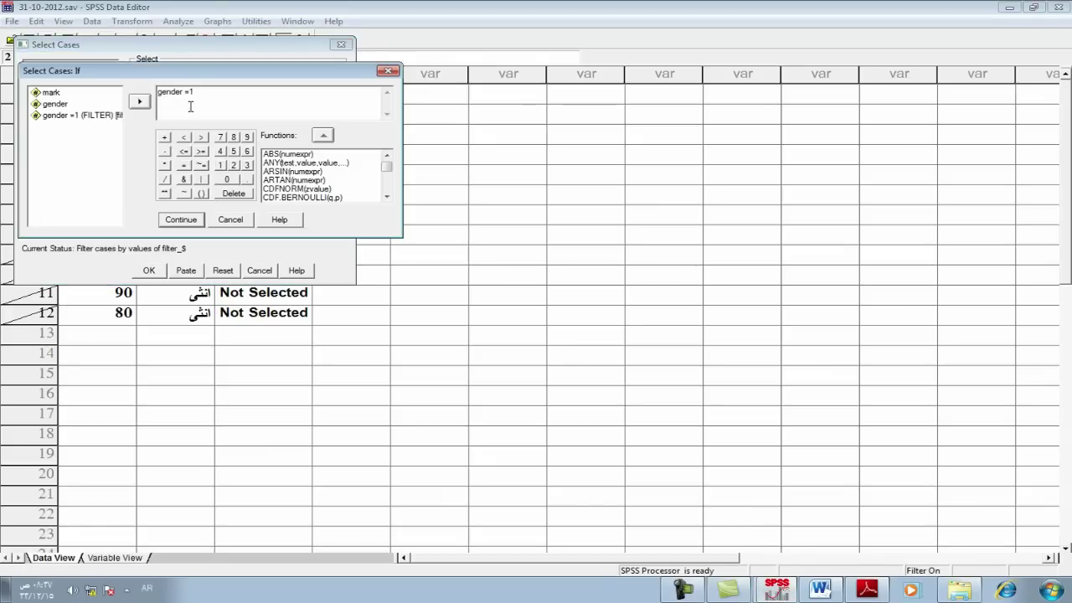
key("BackSpace")
type("2")
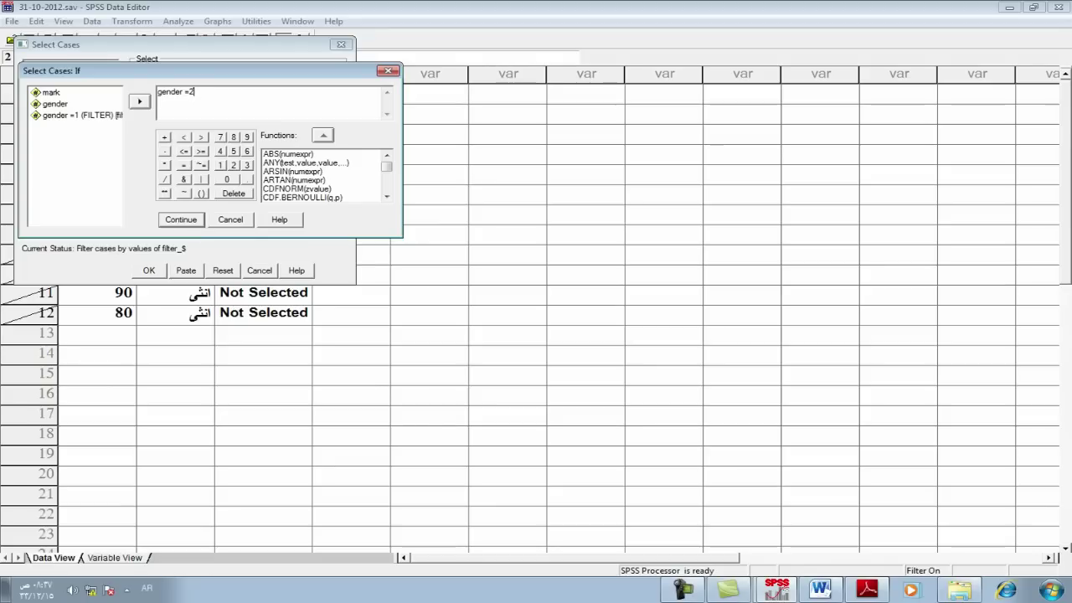
left_click(179, 219)
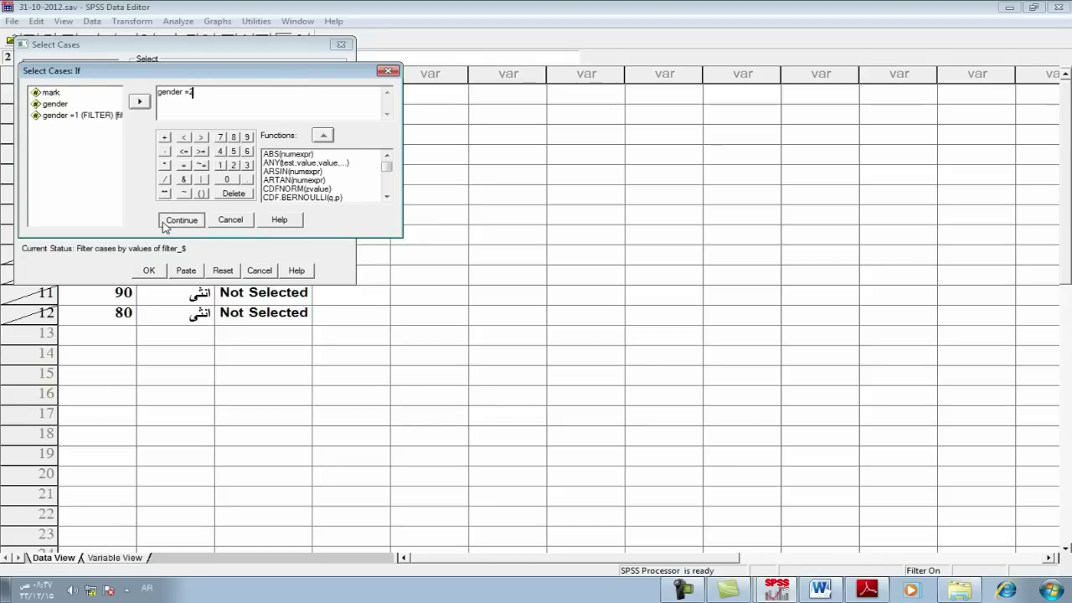
left_click(149, 269)
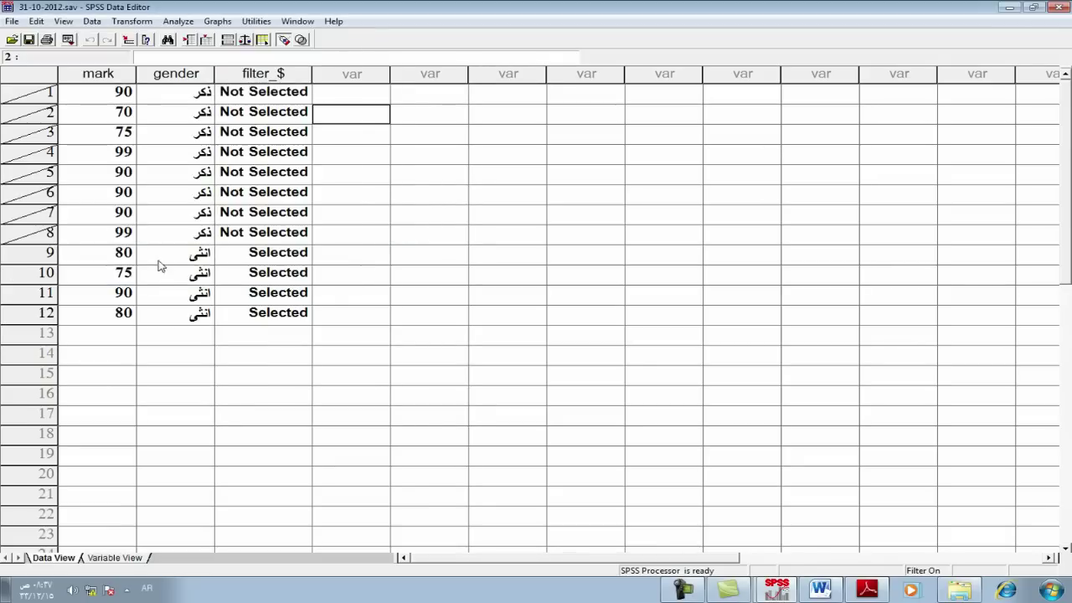
Step: Rerun mark Frequencies with the dispersion statistics, giving std. deviation 6.292, variance 39.583, range 15
left_click(177, 21)
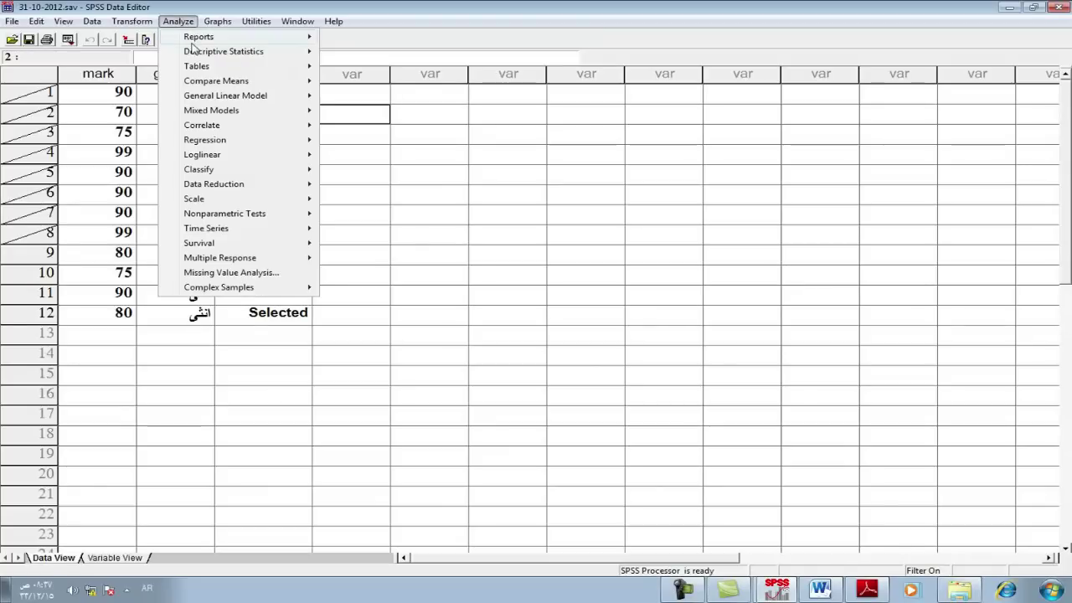
mouse_move(251, 52)
left_click(352, 52)
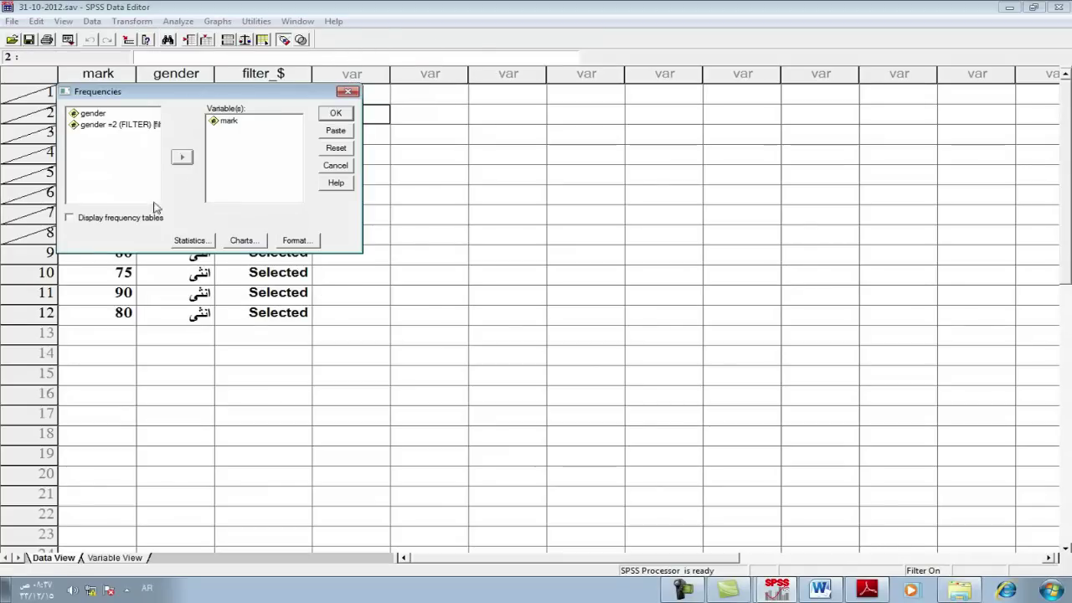
left_click(206, 241)
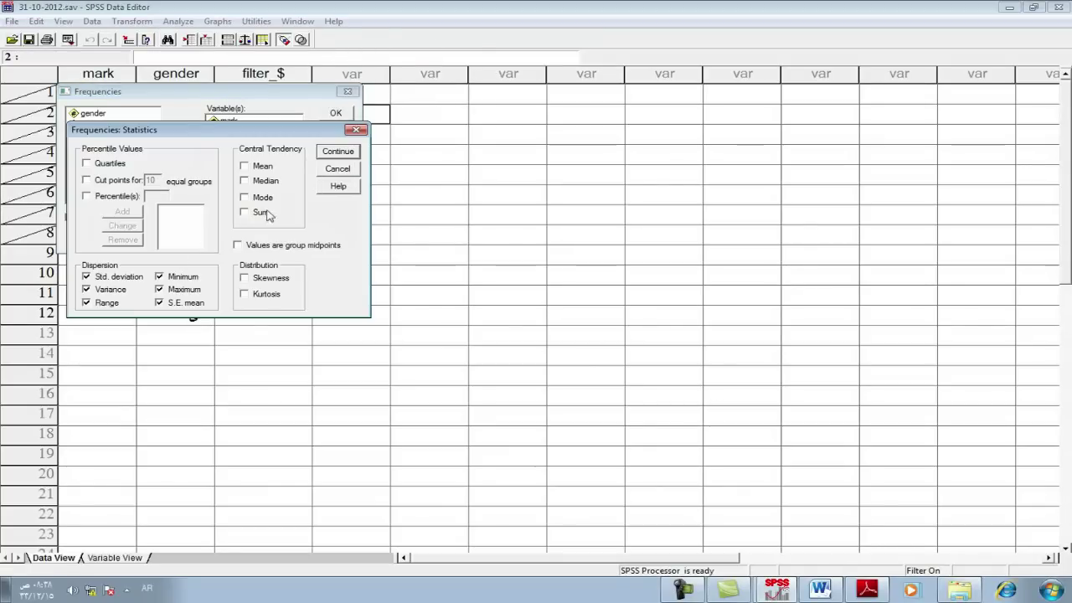
left_click(326, 156)
left_click(338, 114)
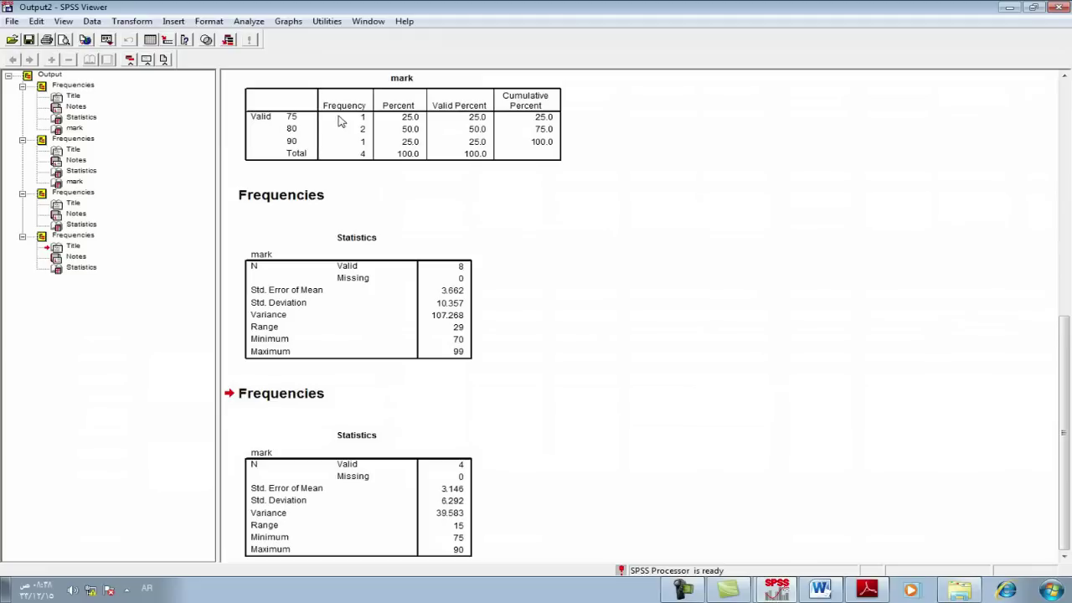
scroll(1048, 390, "up", 4)
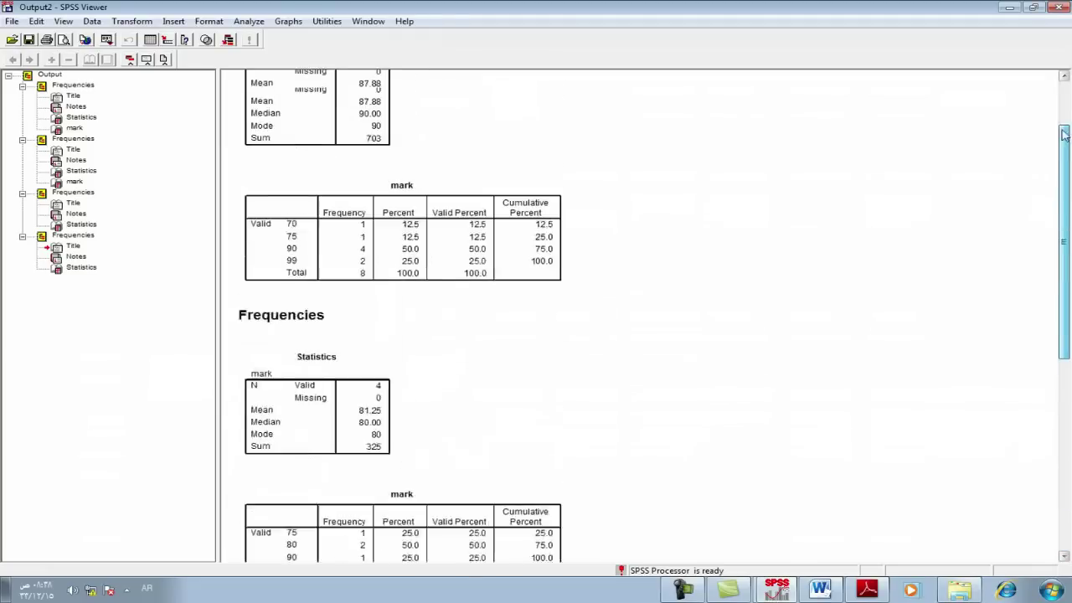
scroll(1064, 252, "down", 3)
scroll(1062, 351, "up", 5)
scroll(1045, 413, "down", 5)
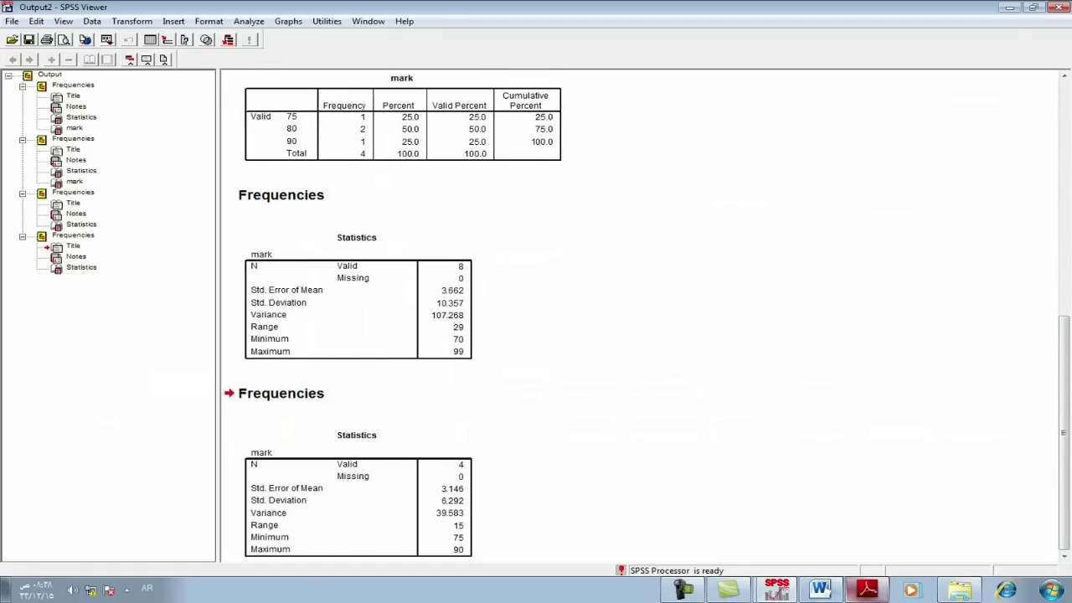
Step: Review the third Word task on skewness and kurtosis for all marks, then return to SPSS
left_click(820, 590)
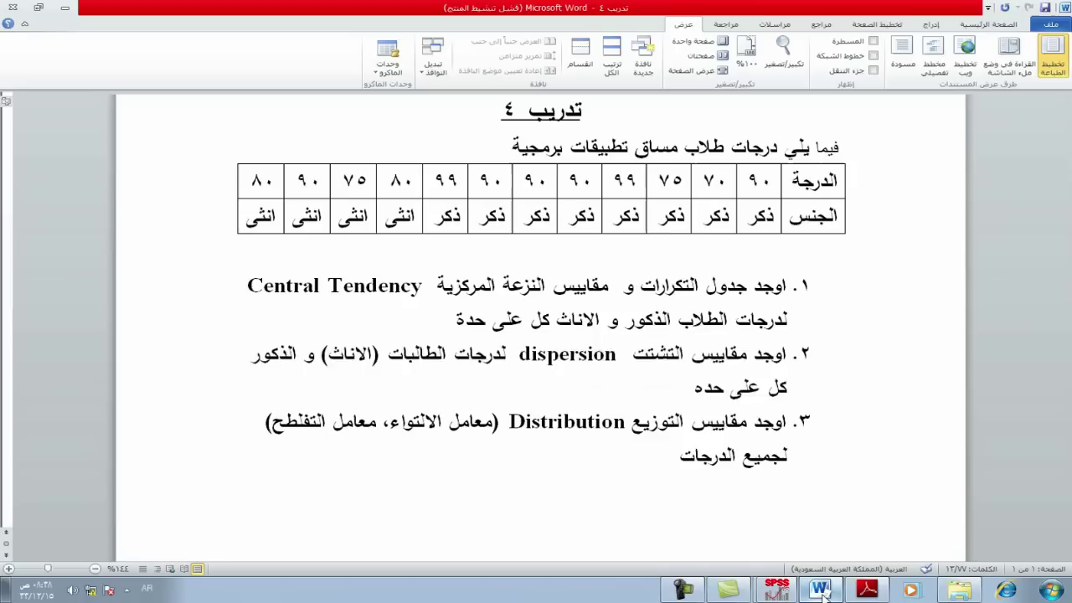
triple_click(749, 431)
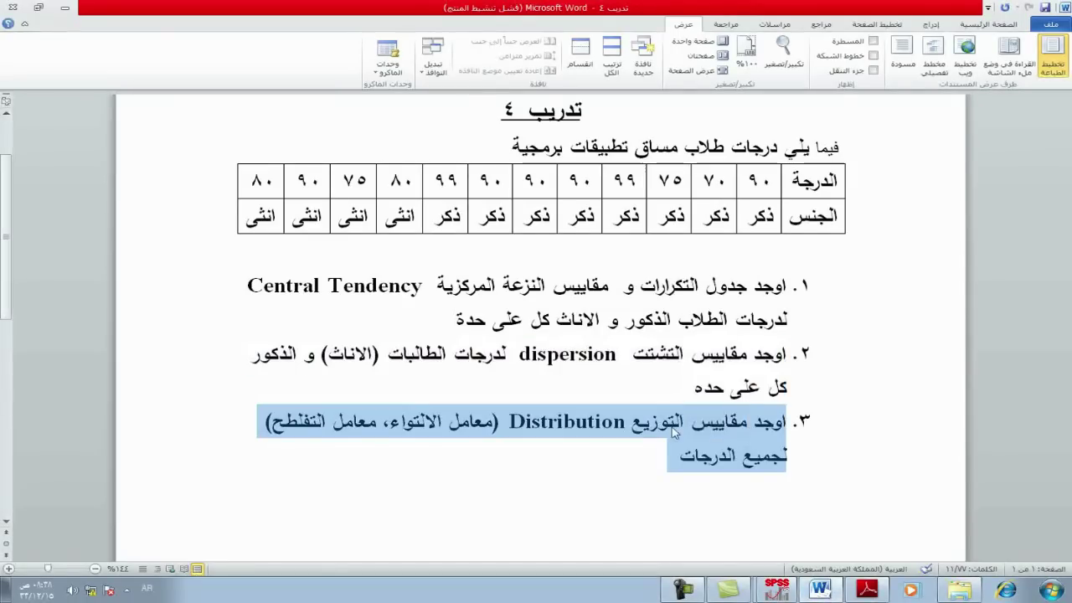
left_click(550, 428)
key("alt+shift")
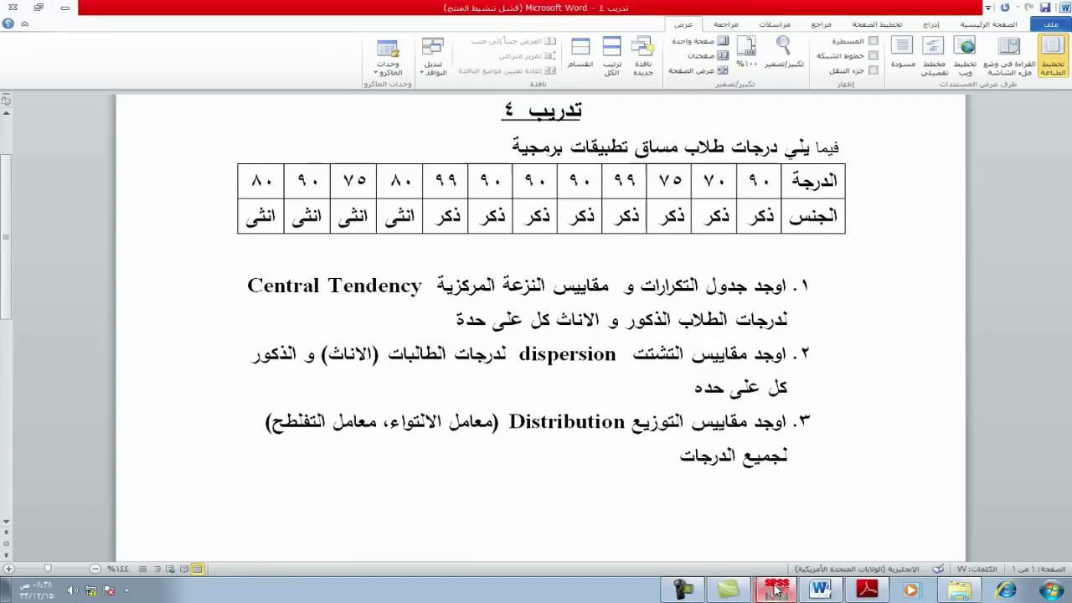
key("alt+Tab")
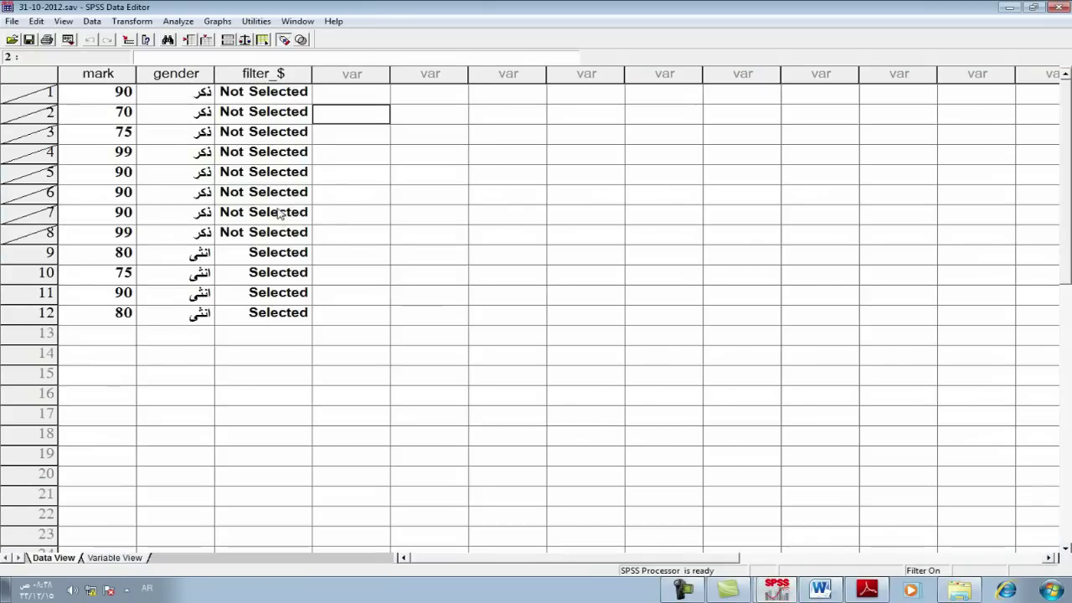
Step: Include all cases again and delete the filter_$ column
left_click(95, 21)
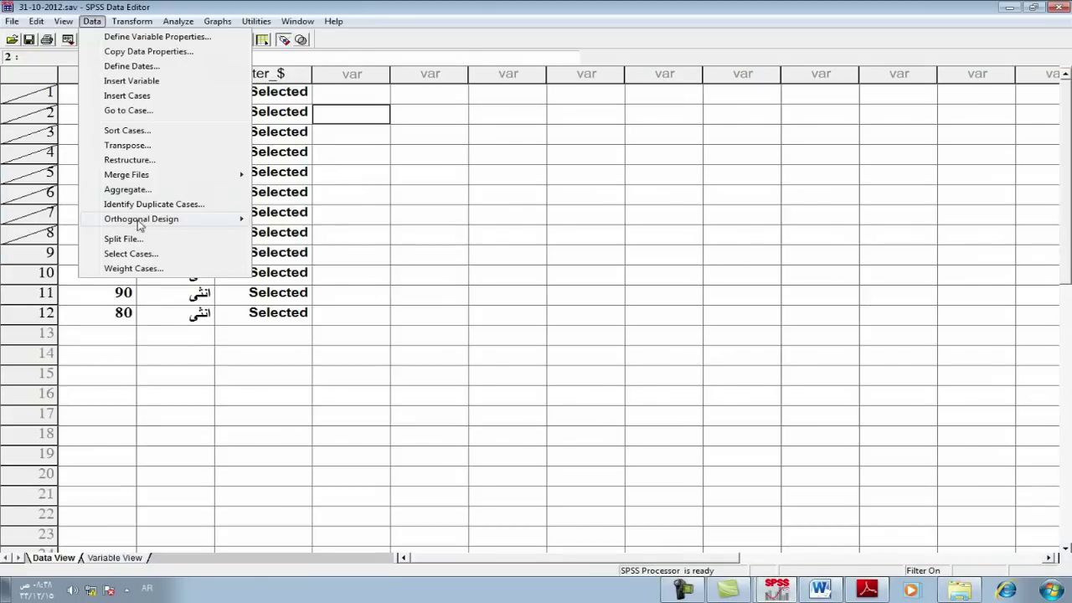
left_click(131, 256)
left_click(139, 74)
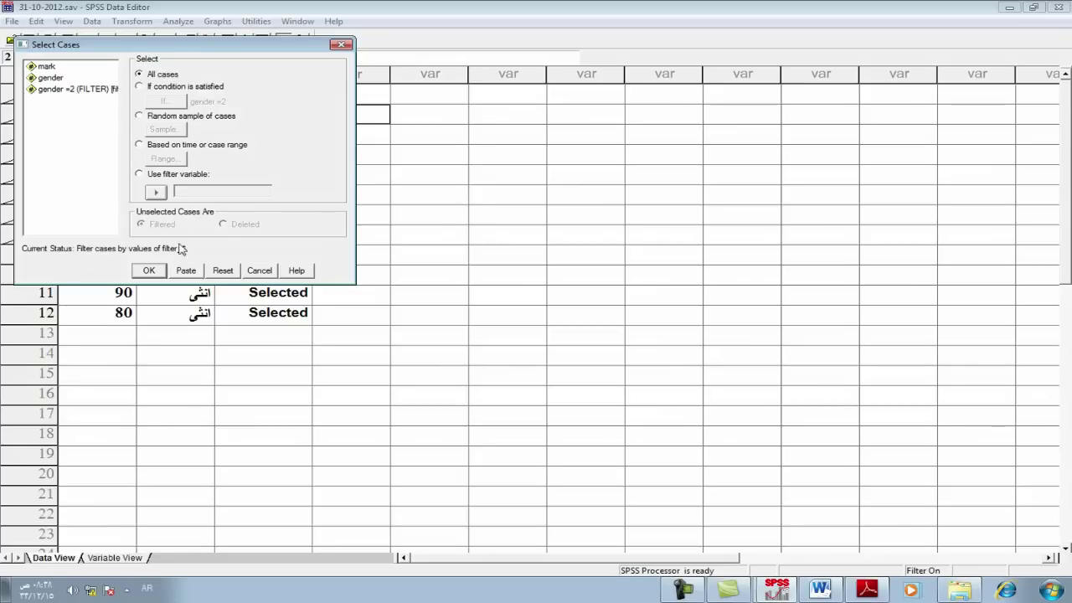
left_click(151, 270)
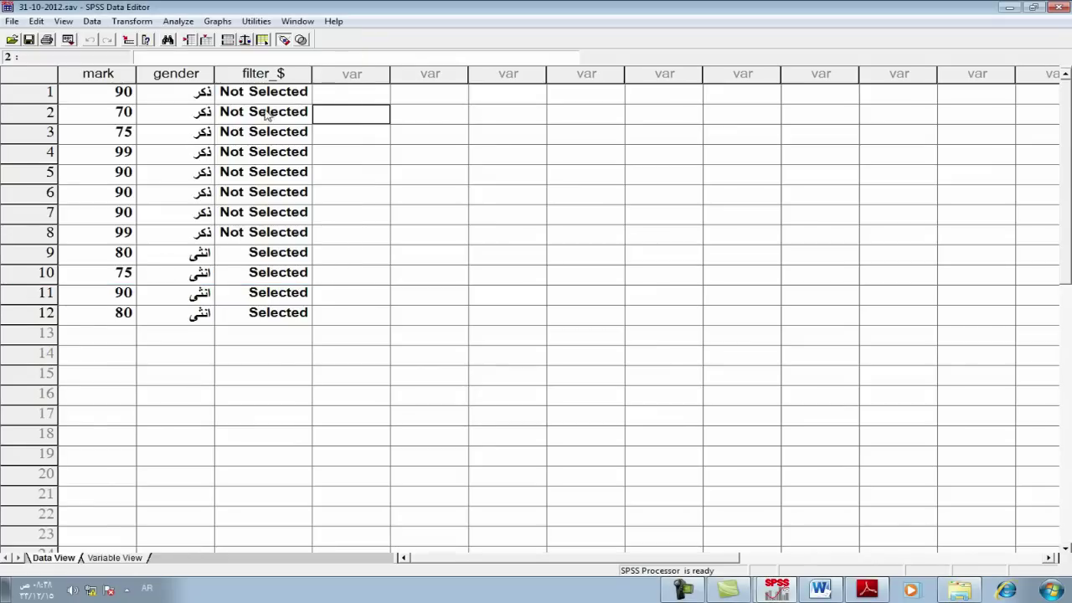
left_click(261, 76)
key("Delete")
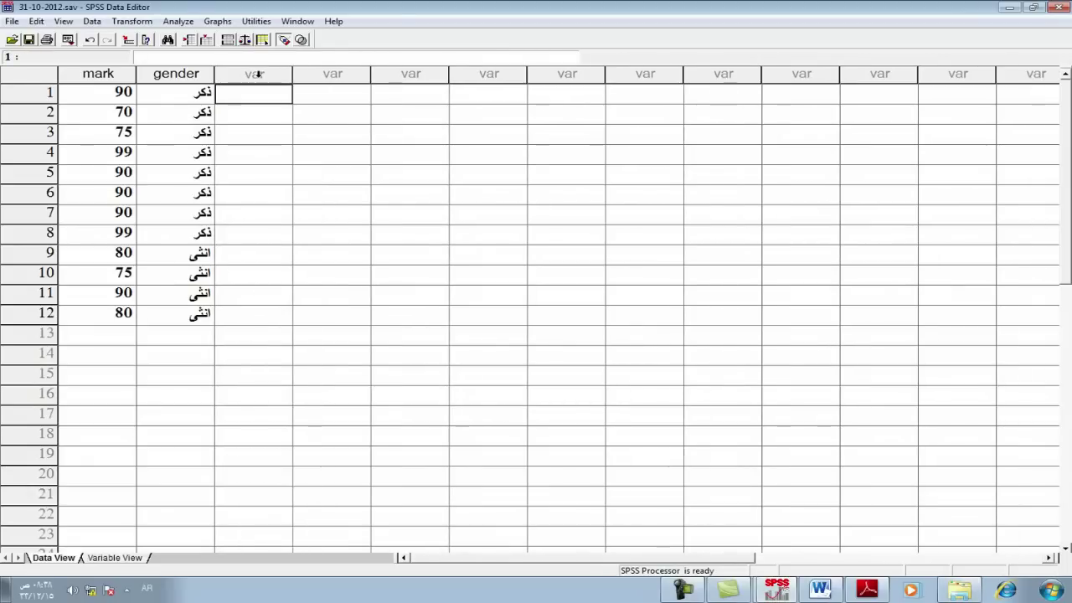
Step: Start a Frequencies analysis of mark and bring up its Statistics options
left_click(178, 21)
mouse_move(207, 53)
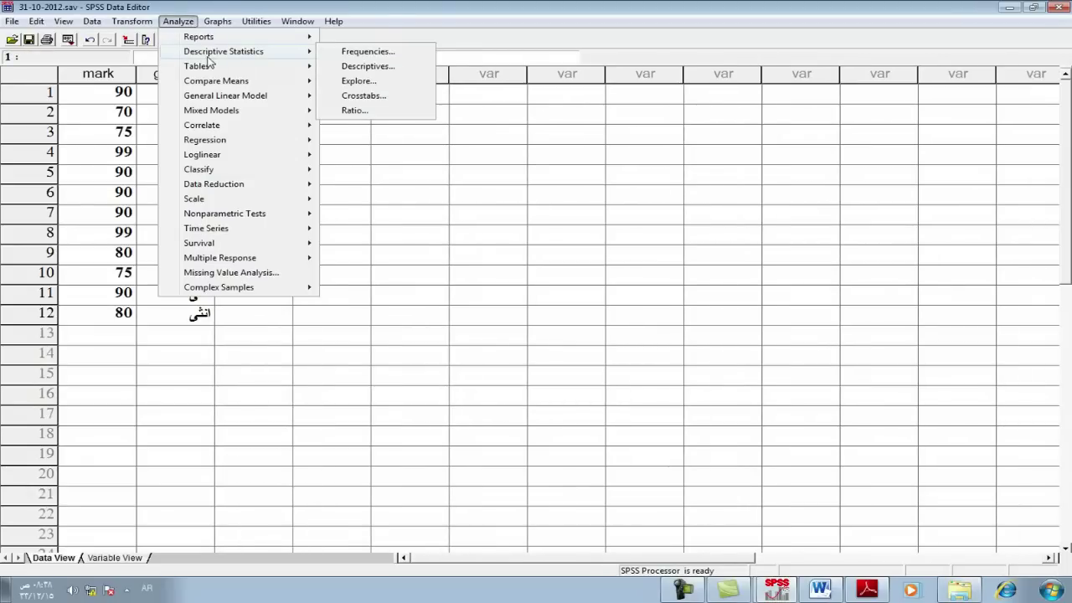
left_click(361, 52)
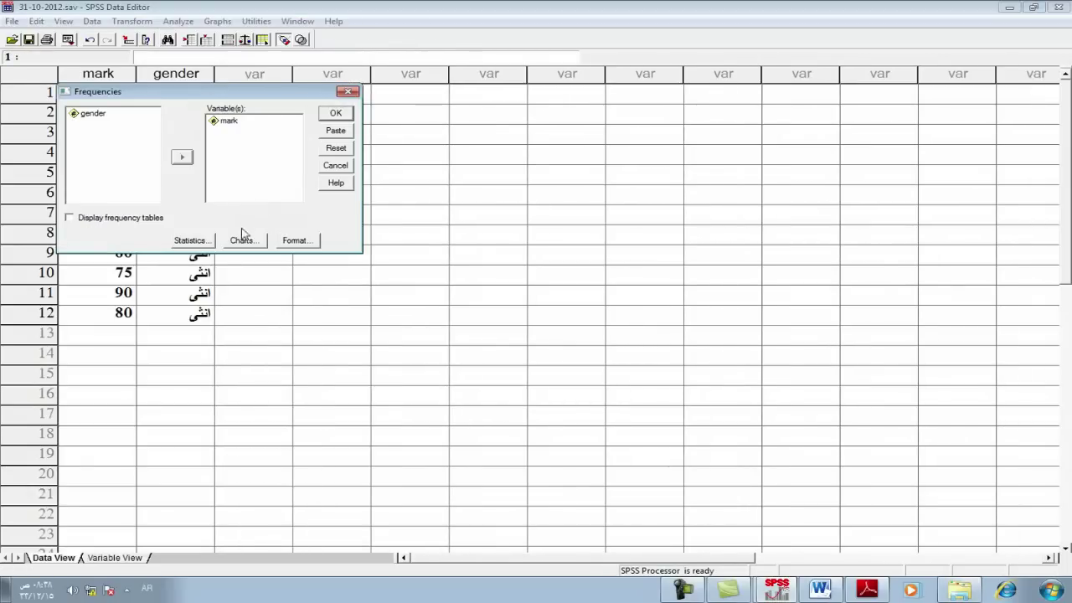
left_click(192, 240)
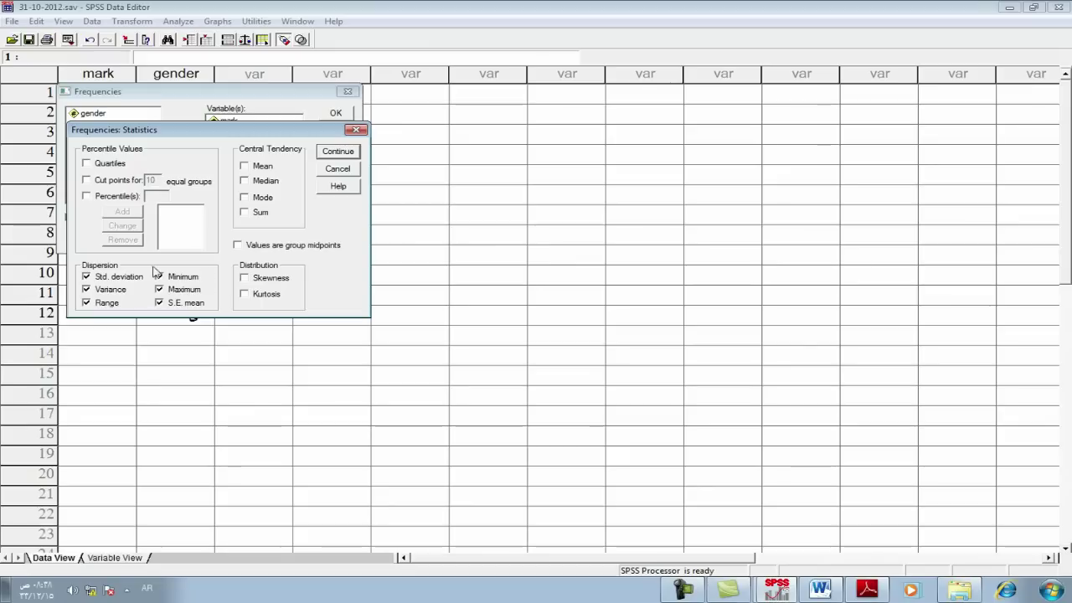
Step: Run Frequencies on mark with only skewness and kurtosis, clearing all dispersion statistics
left_click(244, 277)
left_click(244, 293)
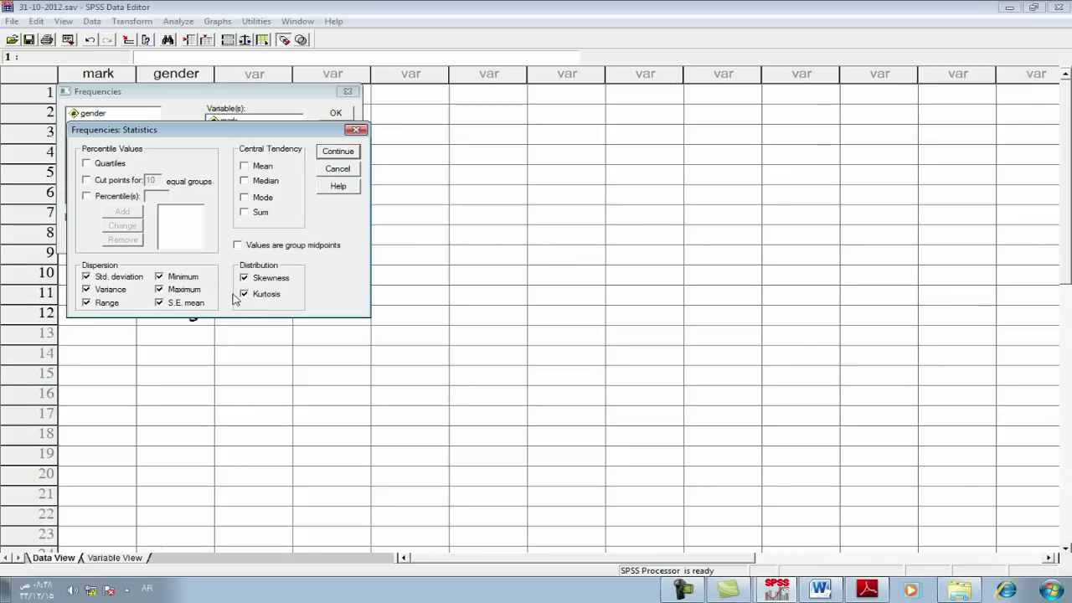
left_click(159, 277)
left_click(159, 289)
left_click(159, 302)
left_click(87, 303)
left_click(87, 290)
left_click(87, 278)
left_click(338, 151)
left_click(335, 114)
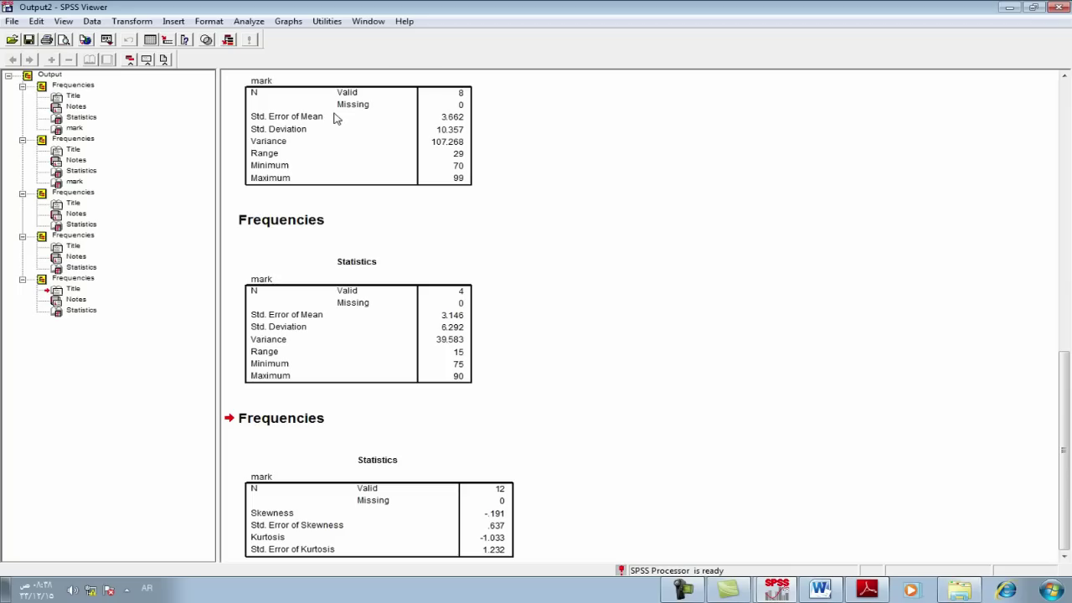
Step: Save the output as a Viewer file named after the student, then return to the Data Editor
left_click_drag(1068, 401, 1068, 155)
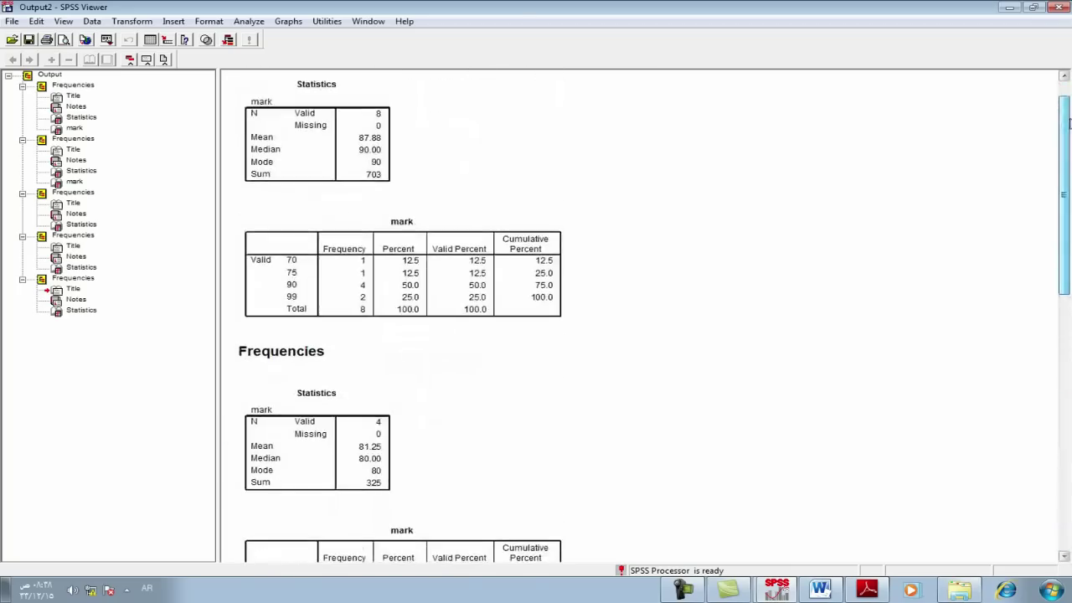
left_click(28, 39)
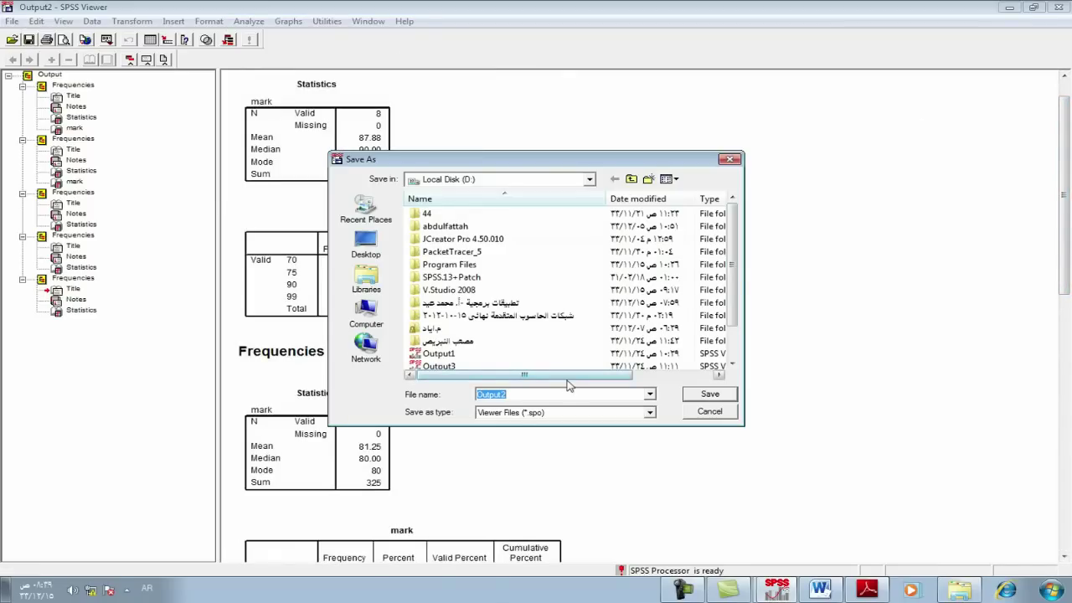
key("BackSpace")
left_click(708, 394)
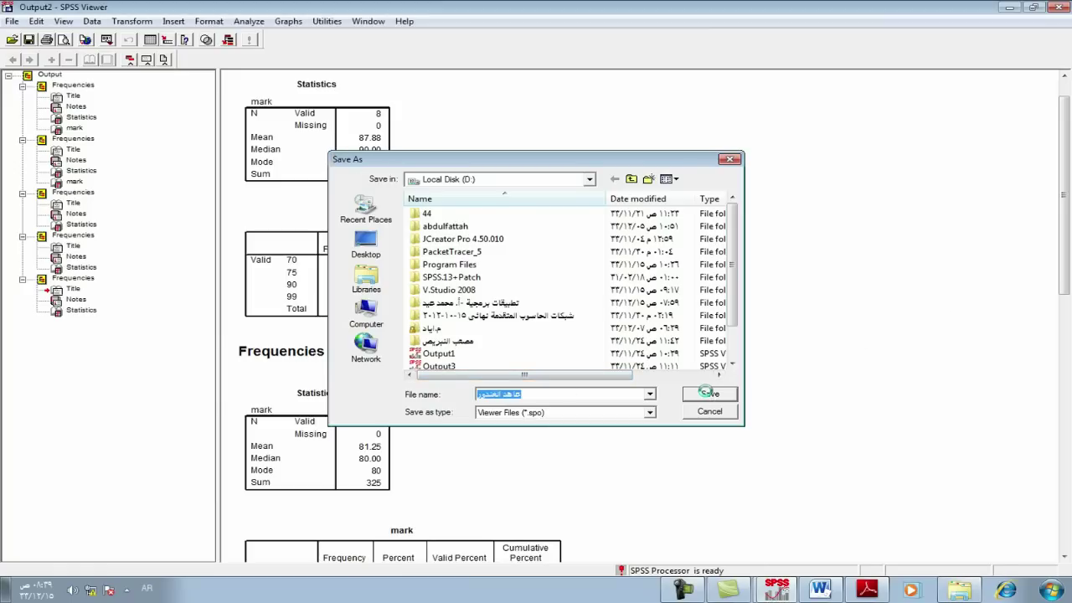
key("alt+shift")
key("alt+Tab")
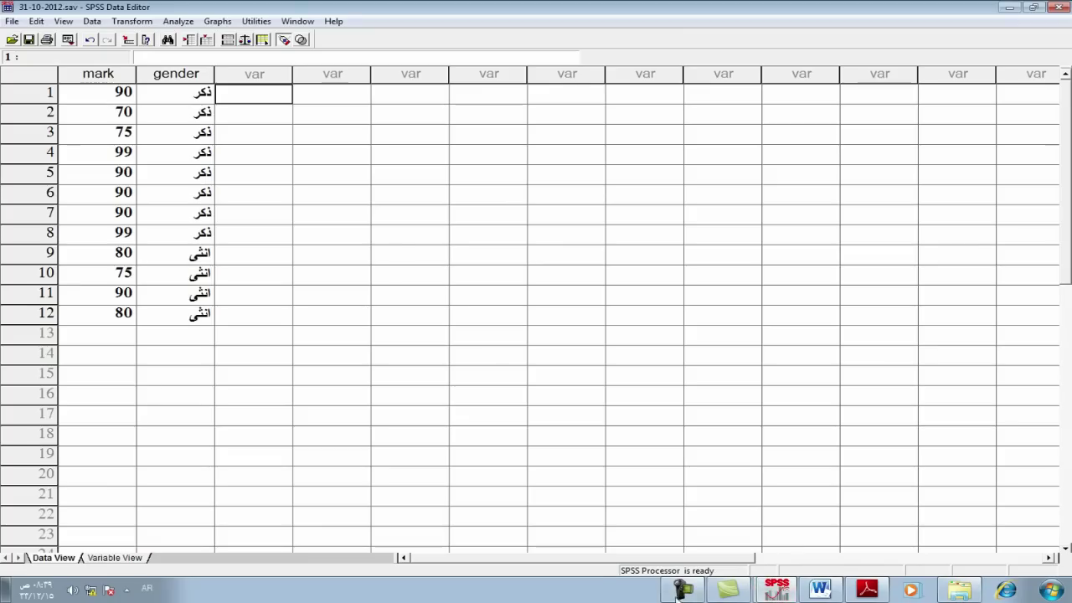
Step: Browse the Data and Analyze menus from the mark and gender grid
left_click(172, 156)
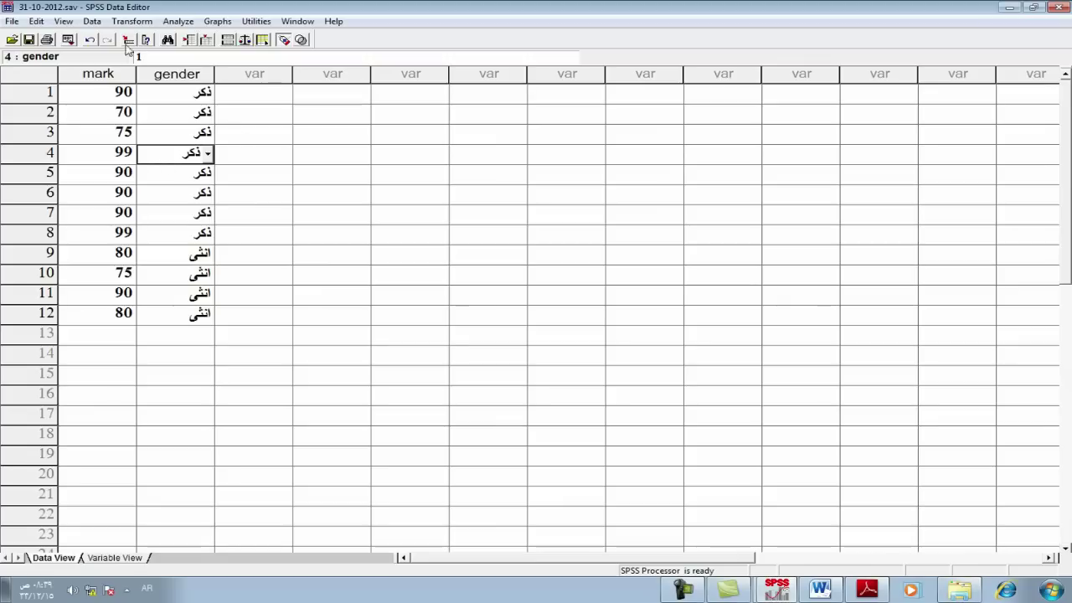
left_click(87, 23)
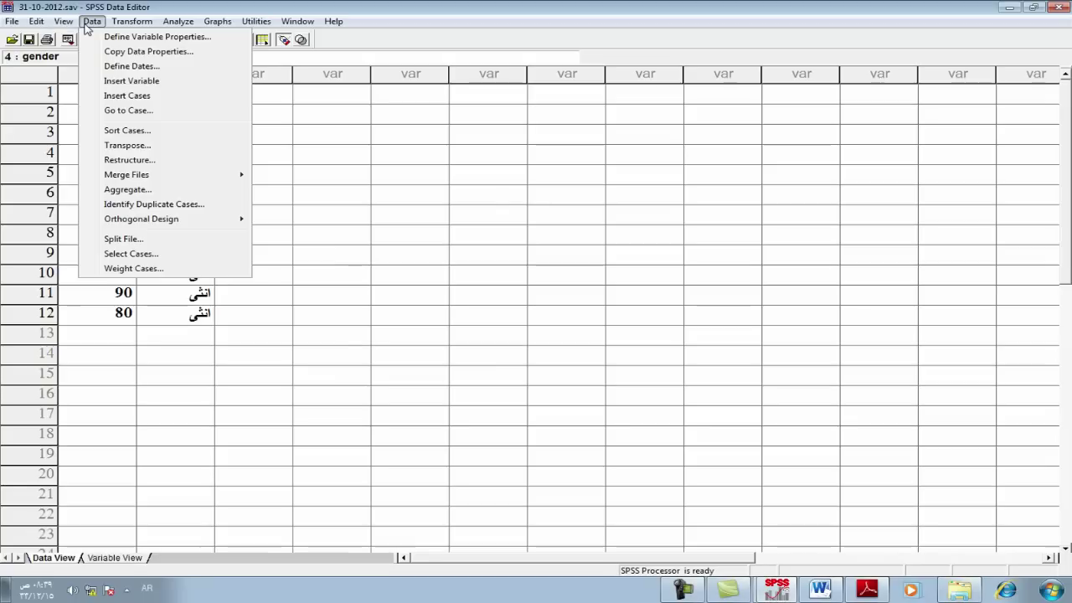
left_click(272, 96)
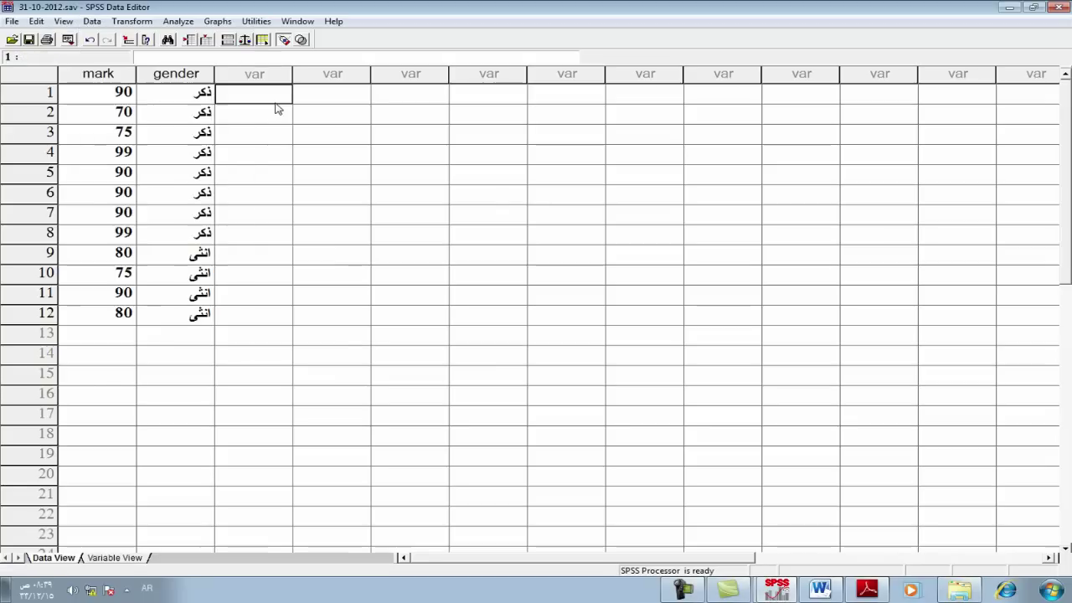
left_click(188, 25)
mouse_move(253, 56)
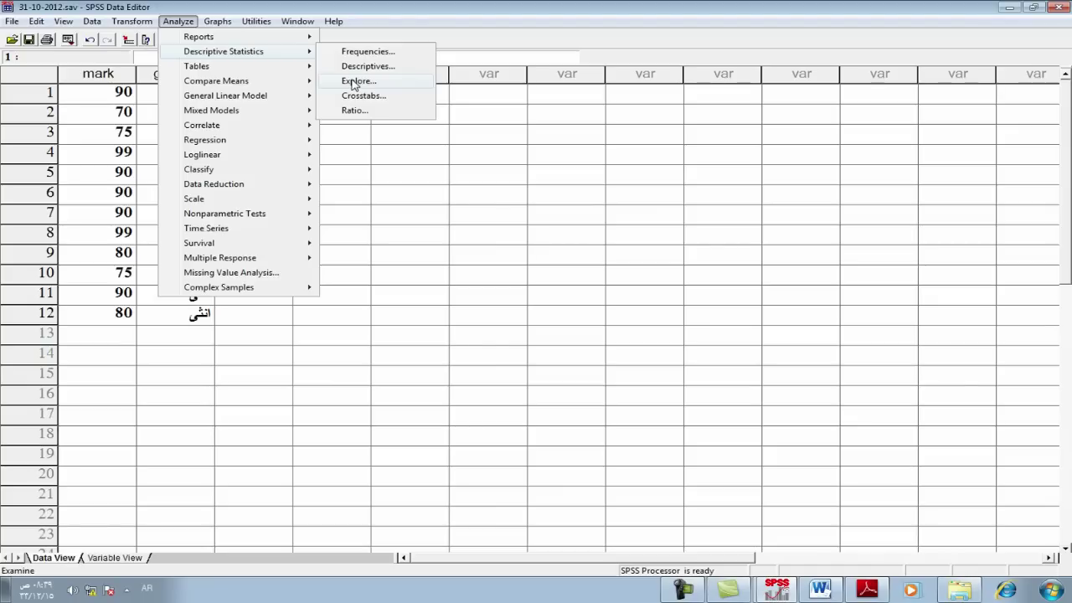
left_click(86, 140)
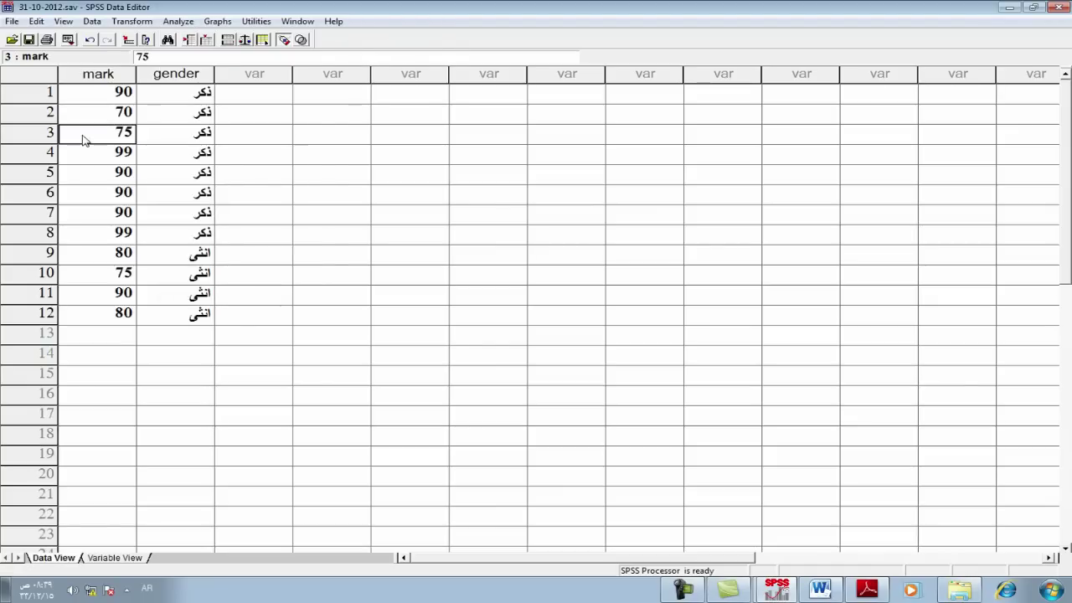
Step: Bring up the Split File dialog from the Data menu
left_click(65, 22)
mouse_move(92, 22)
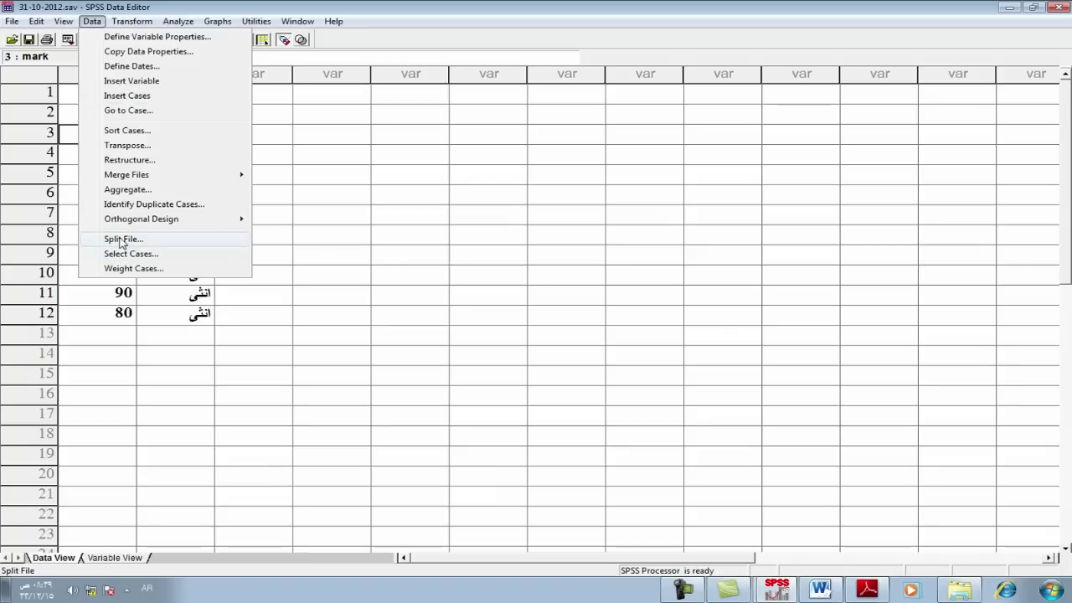
left_click(123, 241)
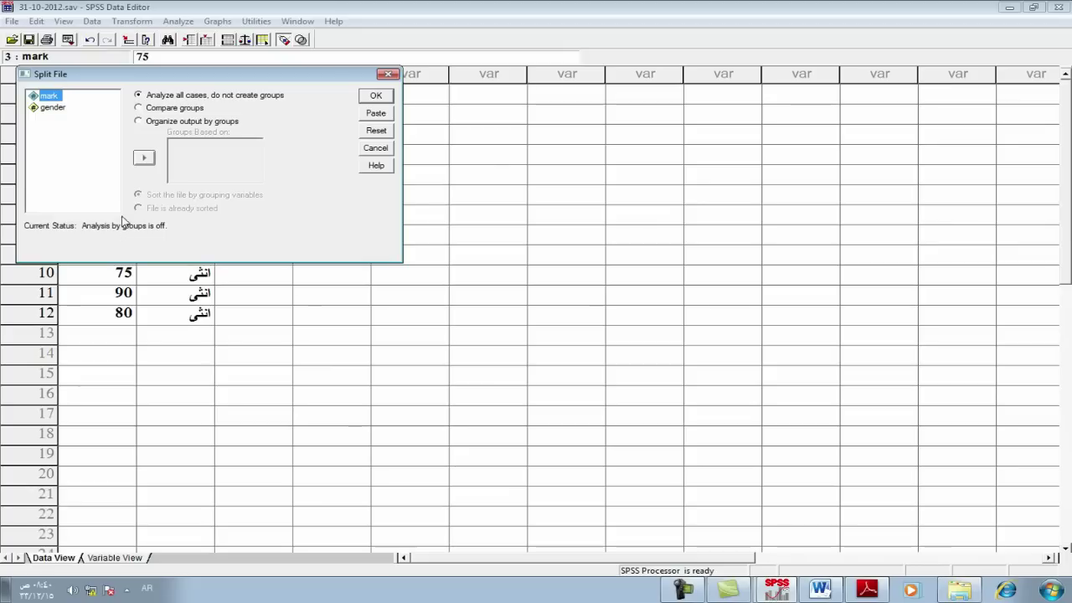
Step: Turn on Split File with 'Organize output by groups' based on gender
left_click(140, 121)
left_click(44, 108)
left_click(145, 158)
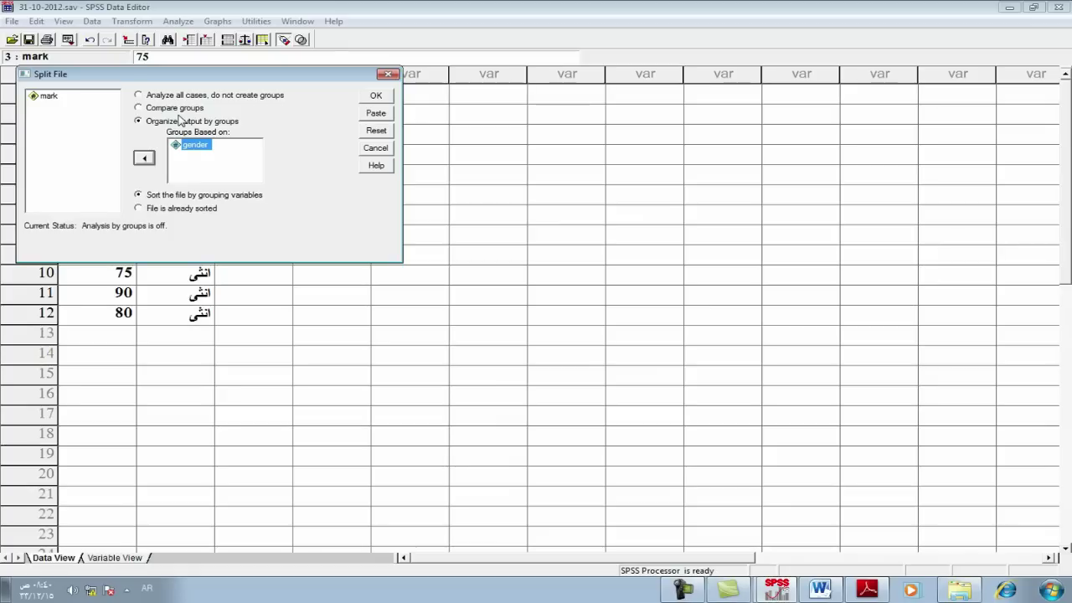
left_click(375, 96)
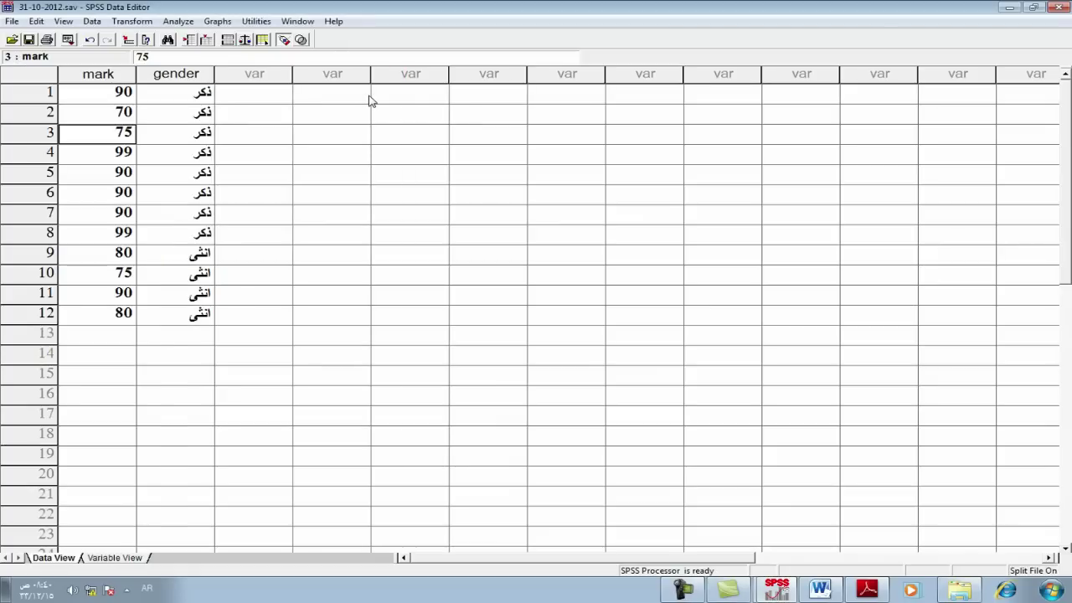
Step: Switch to the Word exercise sheet and reread task 1
left_click(172, 119)
left_click(267, 122)
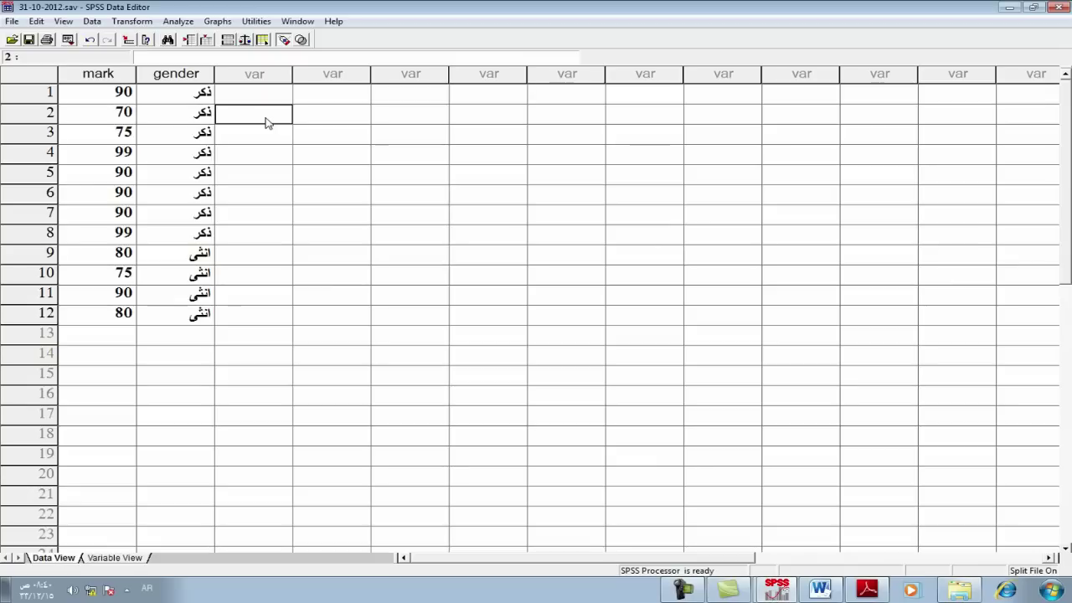
left_click(819, 591)
triple_click(662, 318)
left_click(722, 289)
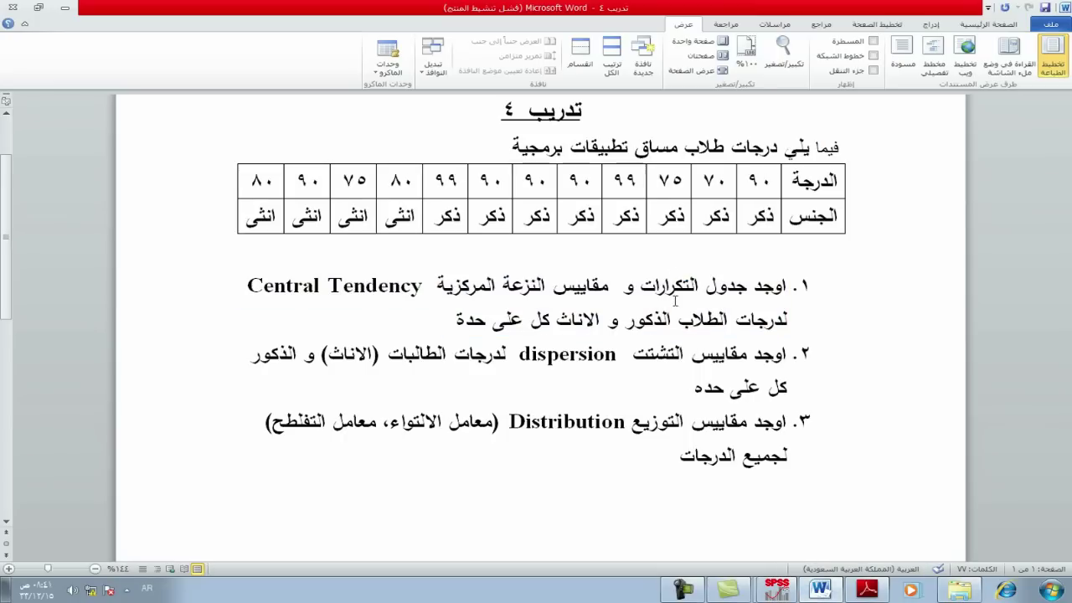
Step: Check task 1's male and female wording, then go back to SPSS's Analyze menu
left_click(557, 318)
key("alt+shift")
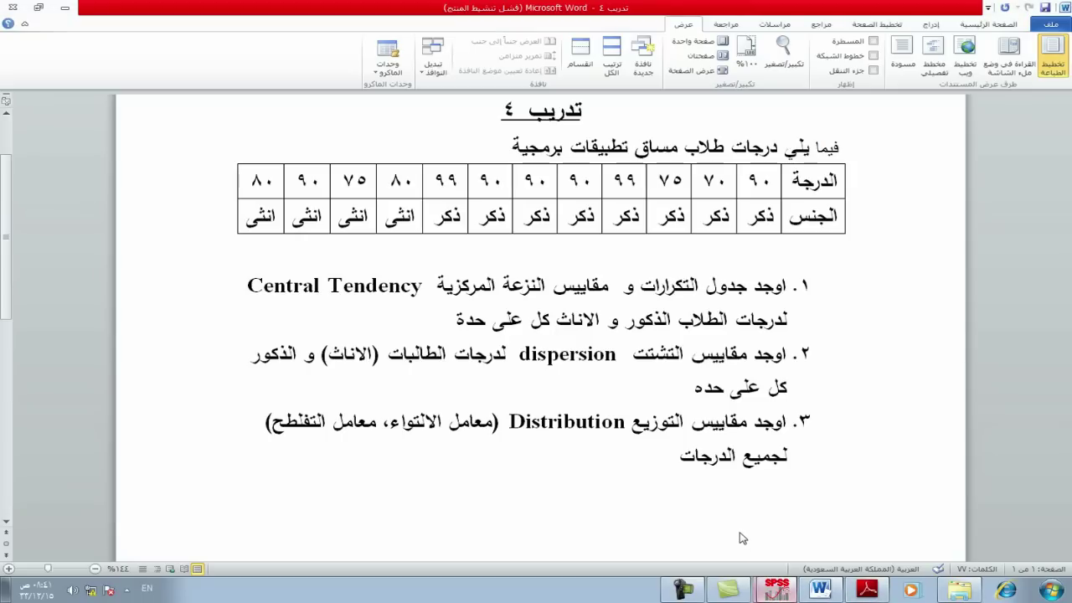
key("alt+Tab")
left_click(184, 23)
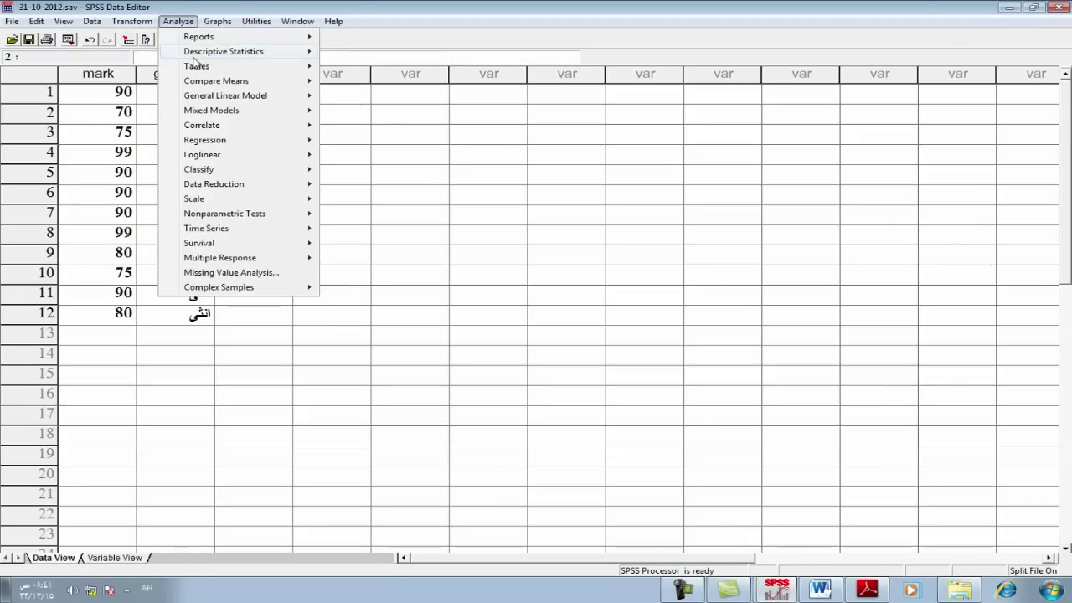
Step: Run Frequencies on mark with mean, median, mode and sum, dropping skewness and kurtosis
mouse_move(194, 54)
left_click(350, 52)
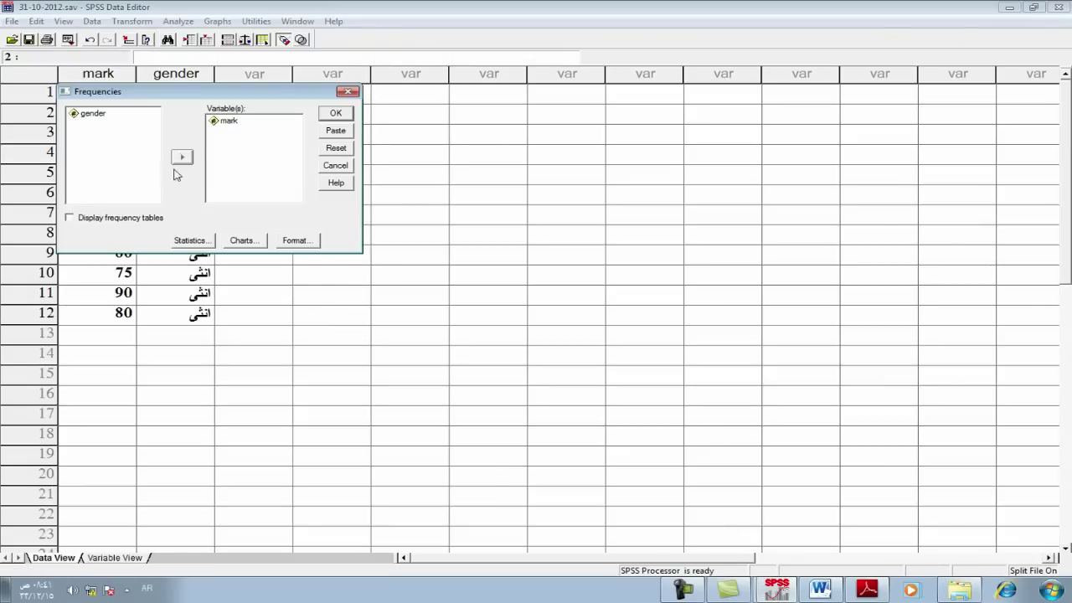
left_click(198, 241)
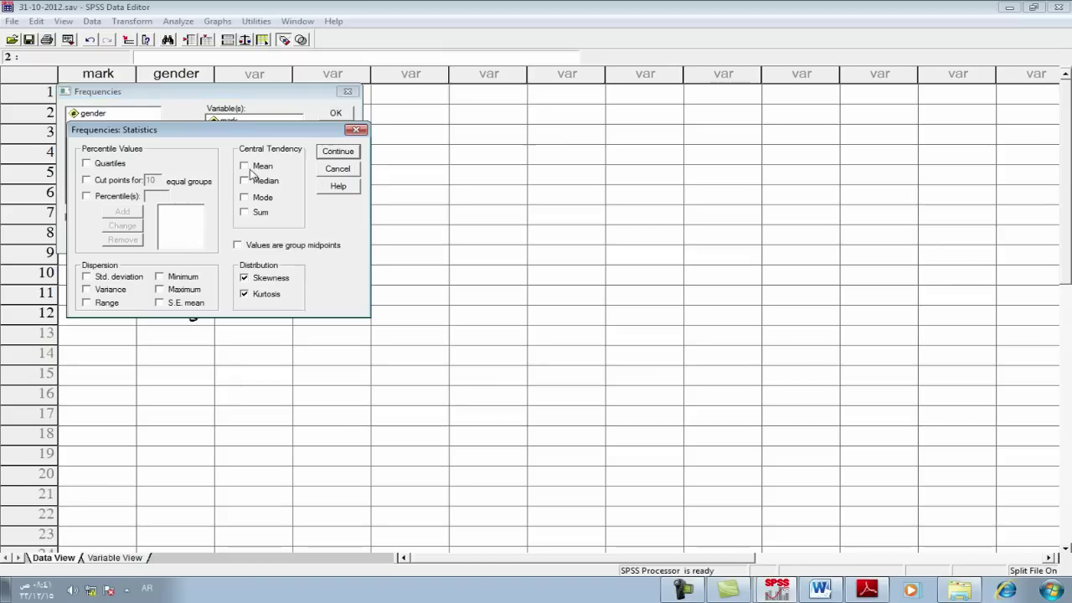
left_click(243, 166)
left_click(244, 180)
left_click(243, 197)
left_click(244, 212)
left_click(245, 278)
left_click(246, 294)
left_click(334, 154)
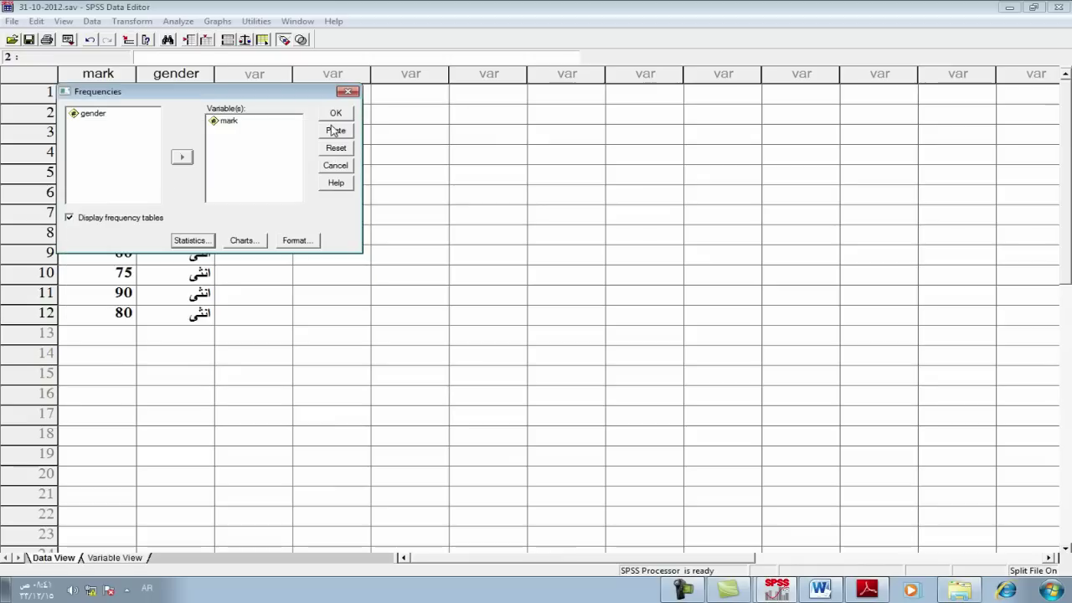
left_click(336, 116)
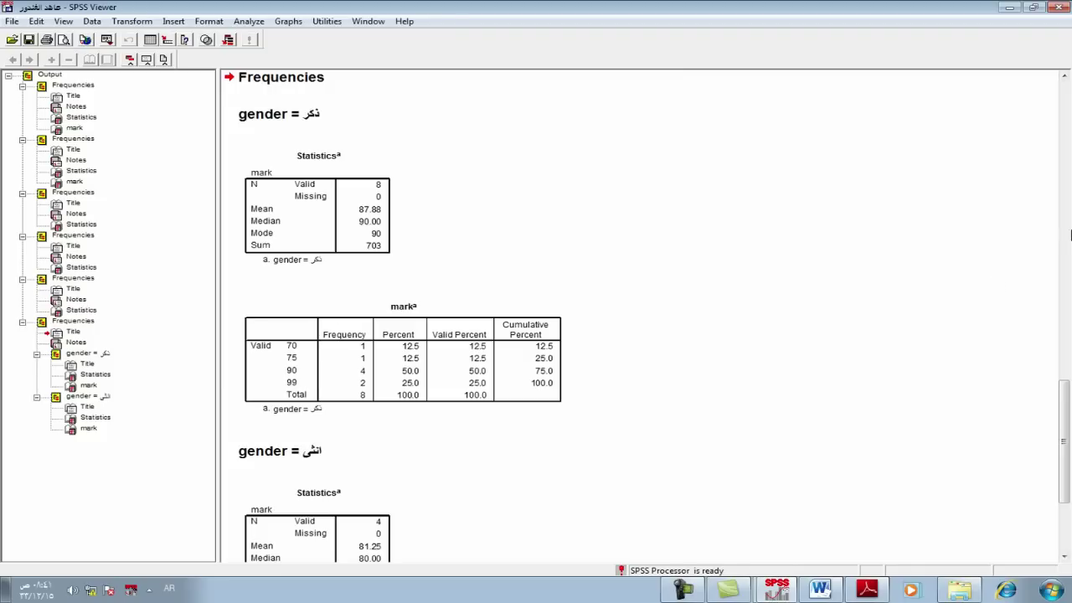
Step: Scroll through the per-gender Frequencies output, then reread the dispersion task in Word
mouse_move(1067, 427)
left_mouse_down()
mouse_move(1066, 335)
mouse_move(1066, 491)
mouse_move(1066, 431)
left_mouse_up()
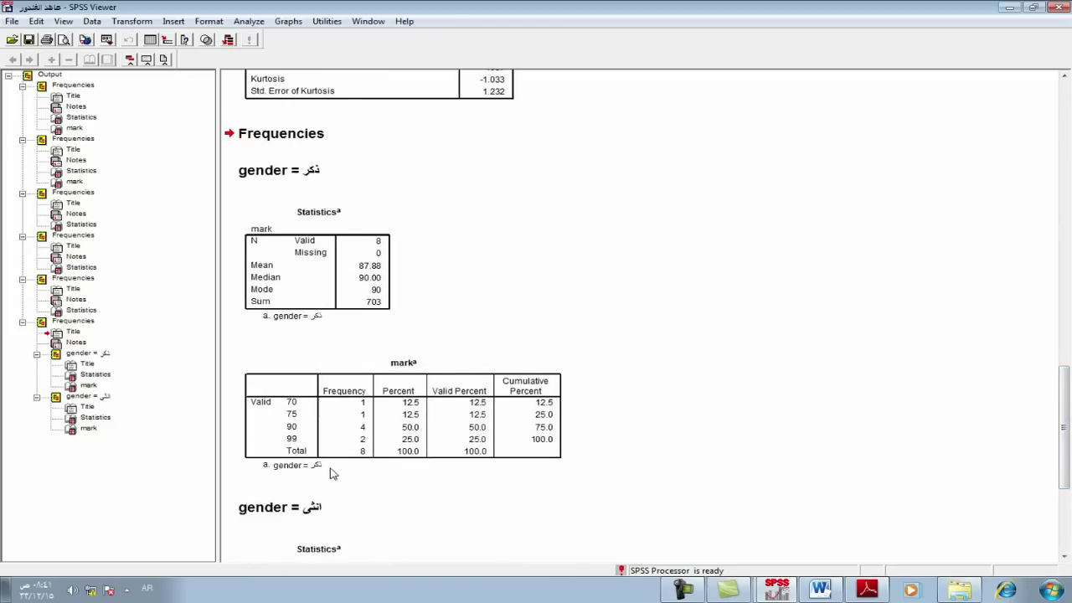
scroll(1058, 395, "down", 5)
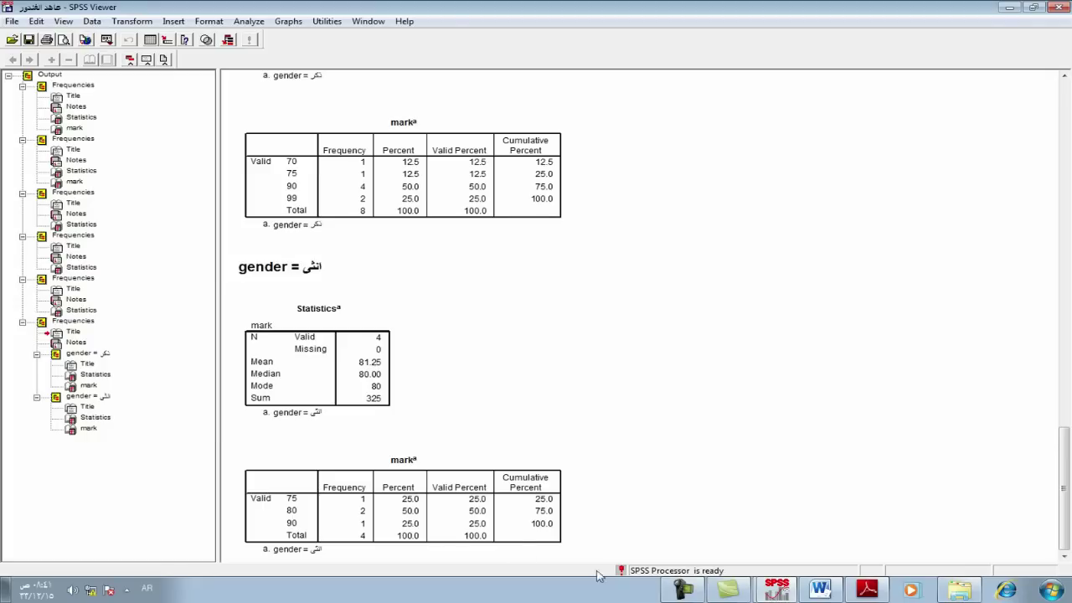
left_click(819, 590)
left_click_drag(704, 353, 708, 399)
Step: Reread task 3 on the distribution in Word, then switch back to SPSS
left_click(685, 421)
triple_click(685, 427)
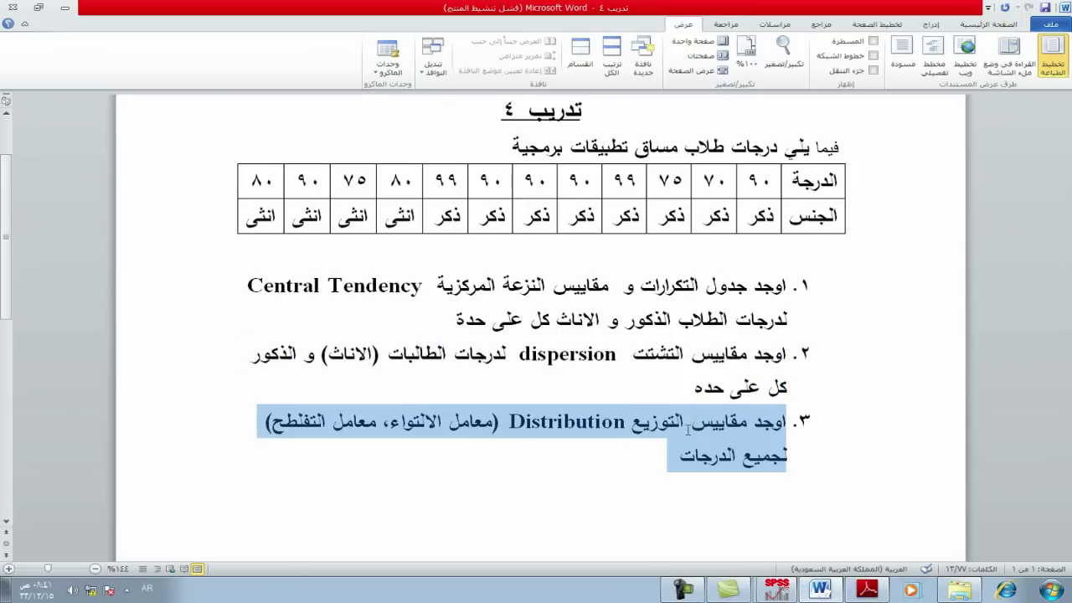
triple_click(745, 429)
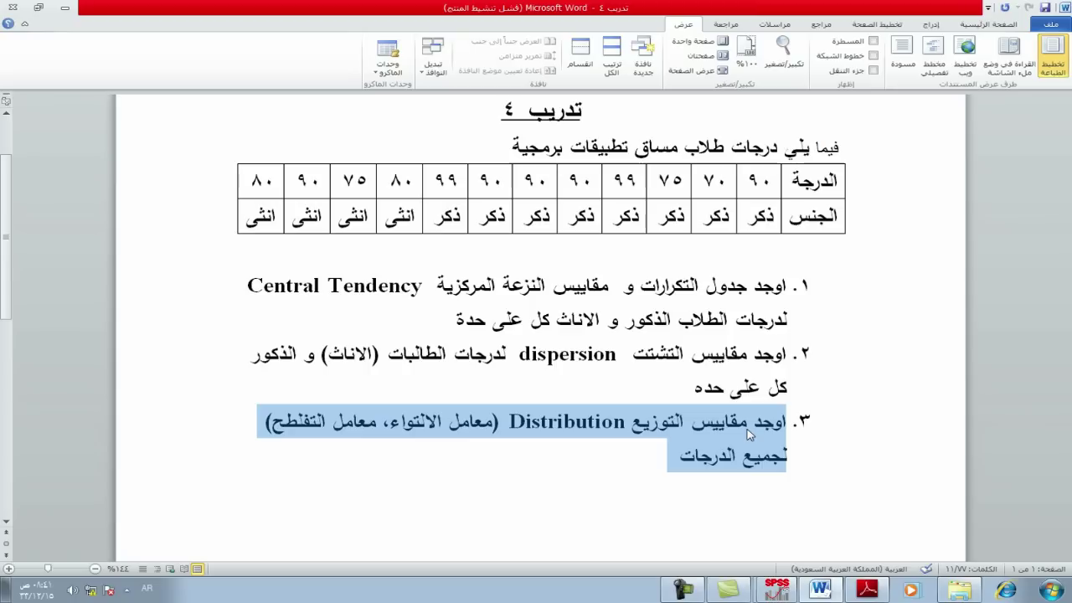
left_click(751, 354)
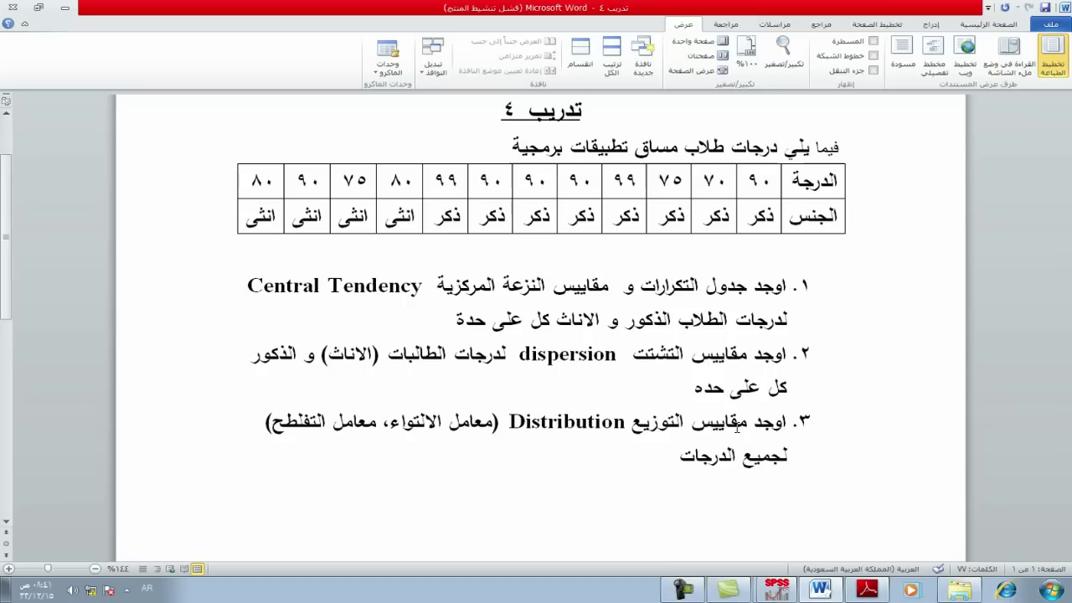
double_click(736, 427)
left_click(736, 431)
left_click(775, 589)
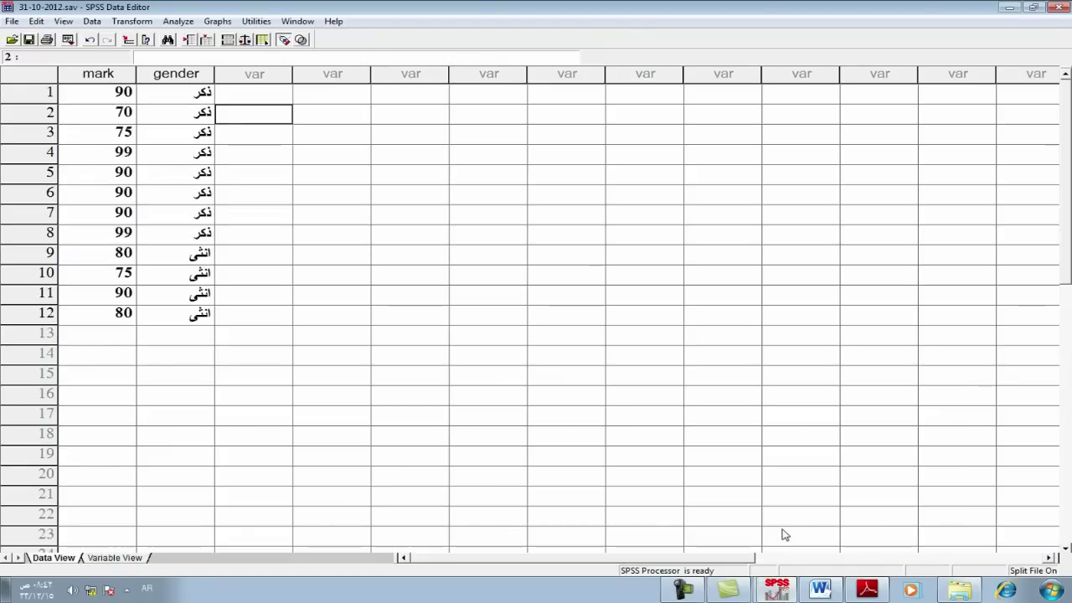
Step: Glance at the Word exercise sheet, then return to the SPSS data grid and open the Data menu
left_click(820, 590)
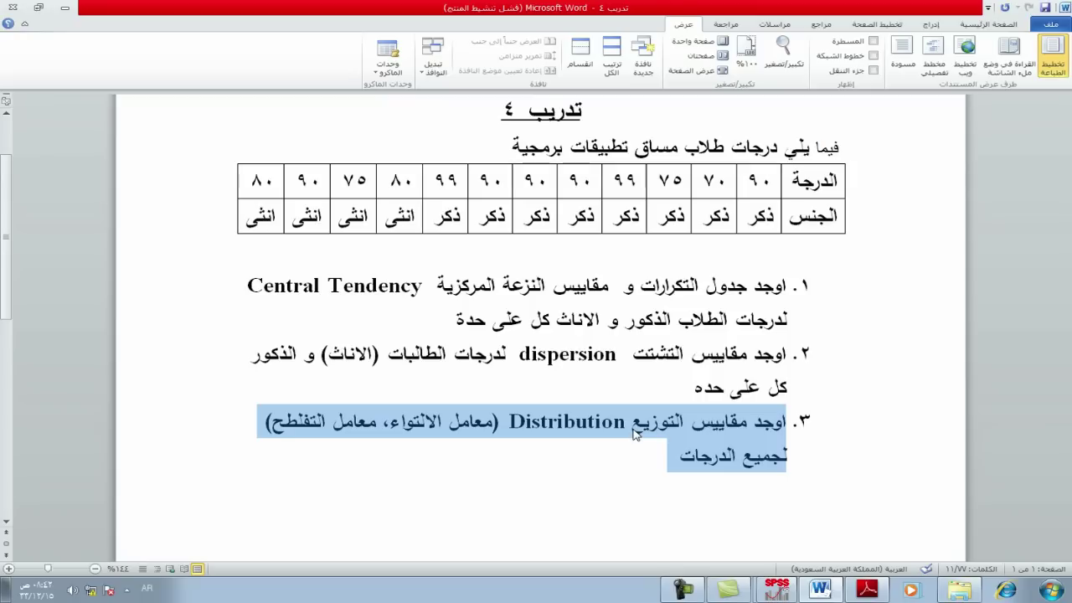
left_click(777, 590)
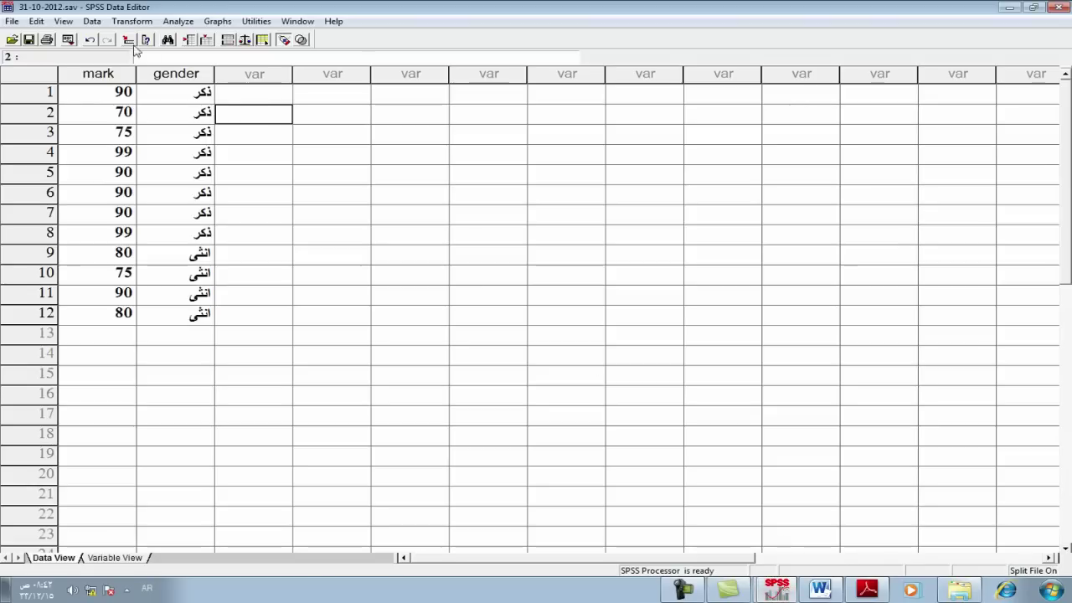
left_click(90, 21)
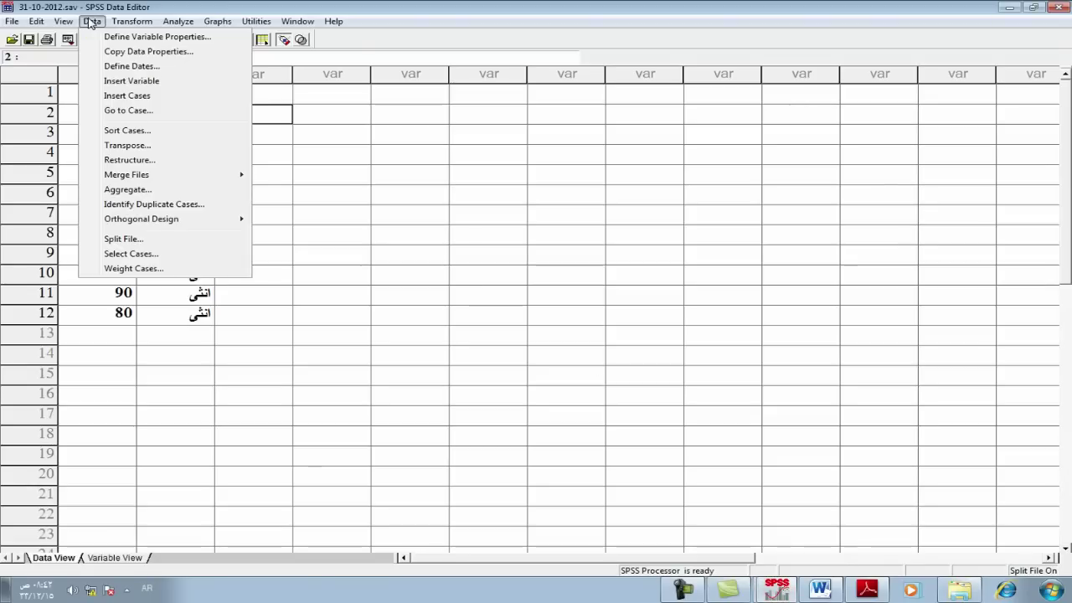
Step: Set Split File to 'Analyze all cases, do not create groups', then return to the Word exercise sheet
left_click(123, 240)
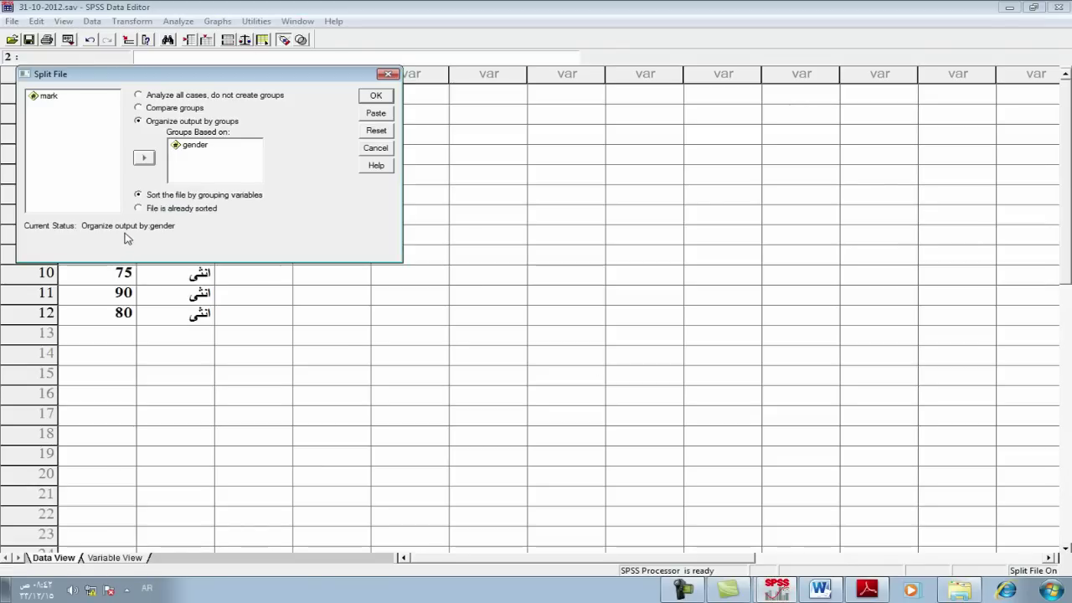
left_click(140, 95)
left_click(377, 100)
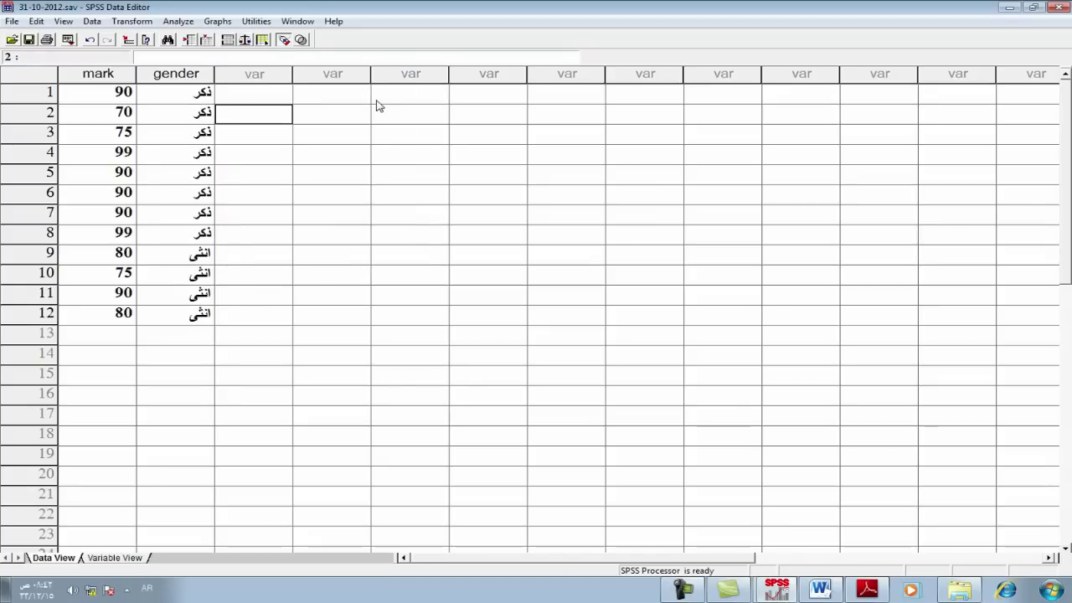
left_click(817, 592)
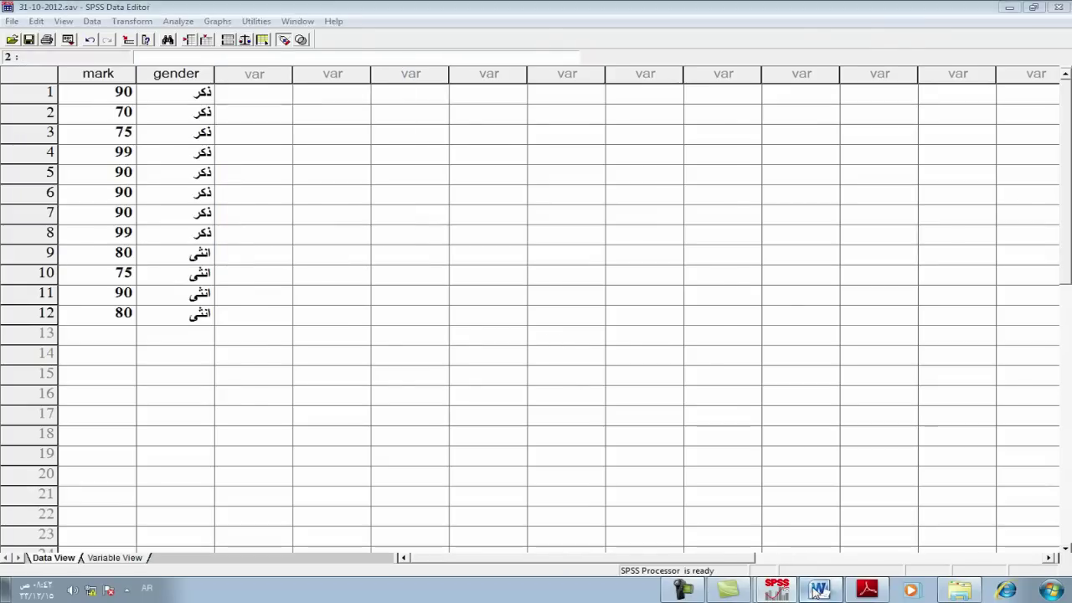